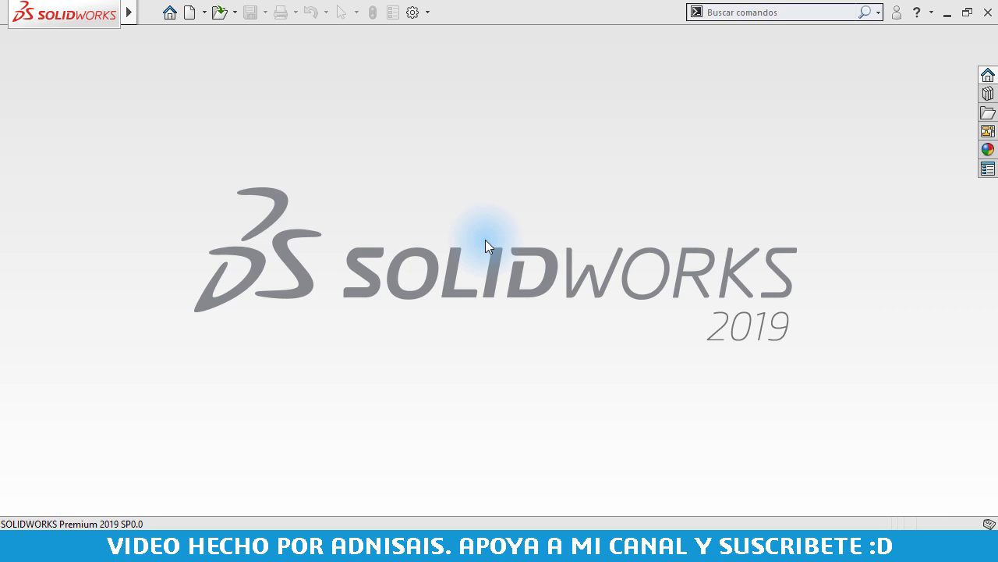
- Create a new part (Pieza) and start a sketch on the Frontal plane
left_click(187, 16)
left_click(589, 412)
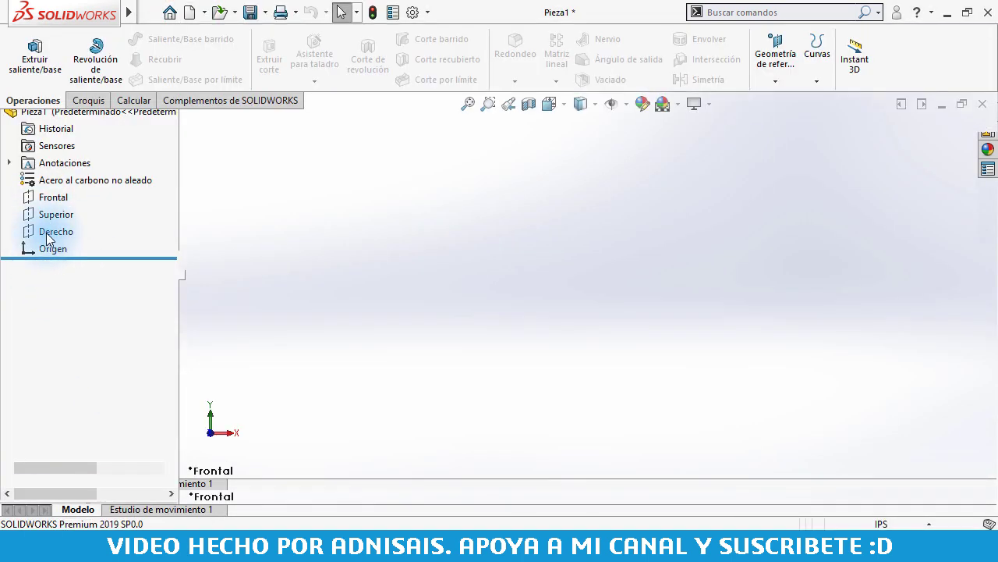
left_click(52, 263)
left_click(70, 244)
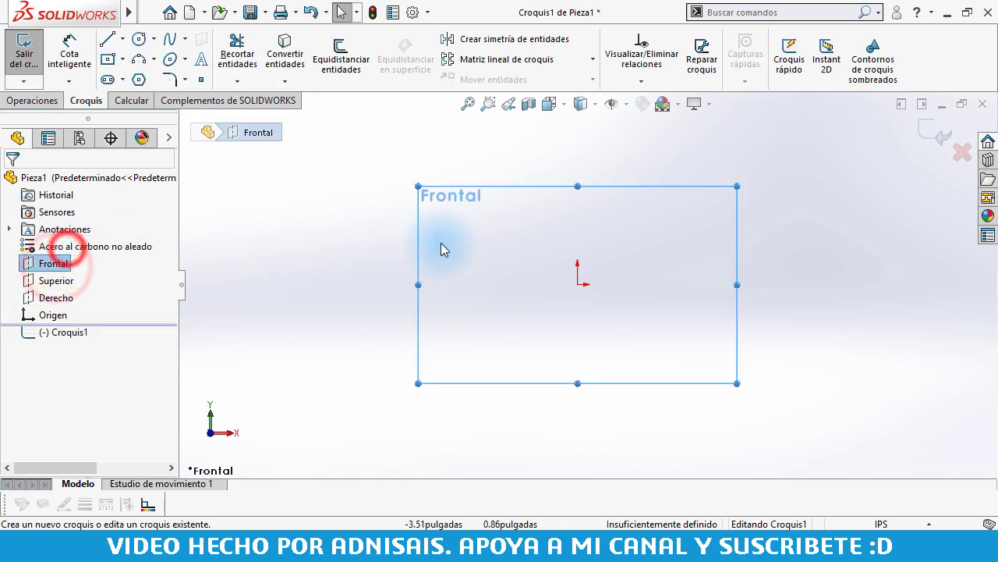
- Draw a corner rectangle from the origin and exit the sketch
right_click_drag(517, 235, 517, 367)
left_click(575, 285)
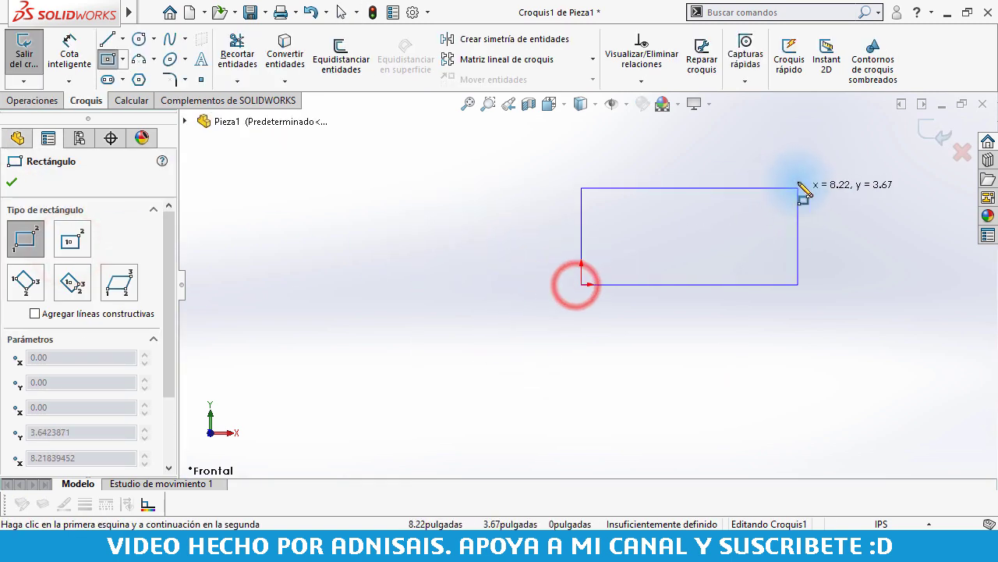
left_click(782, 128)
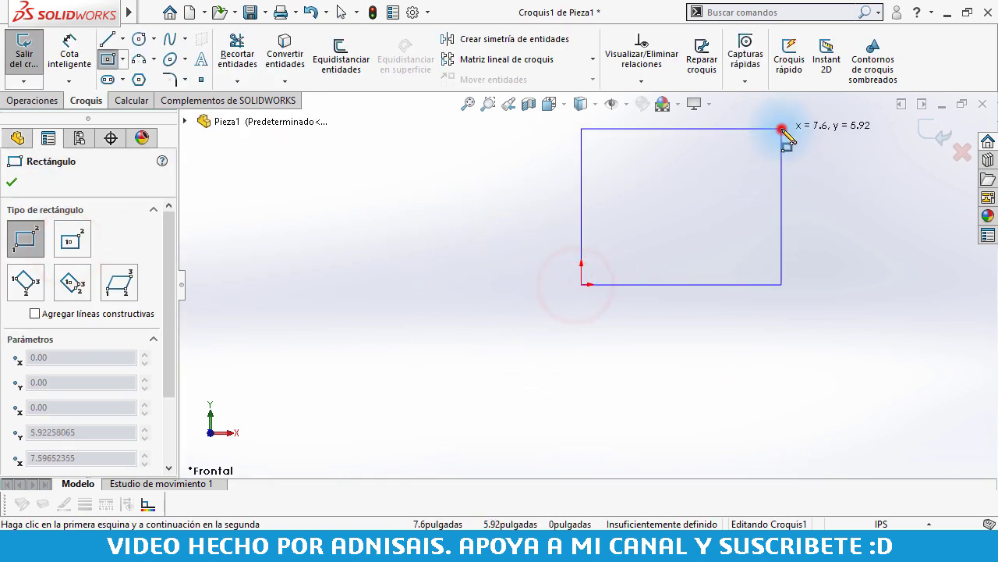
left_click(23, 53)
right_click(153, 106)
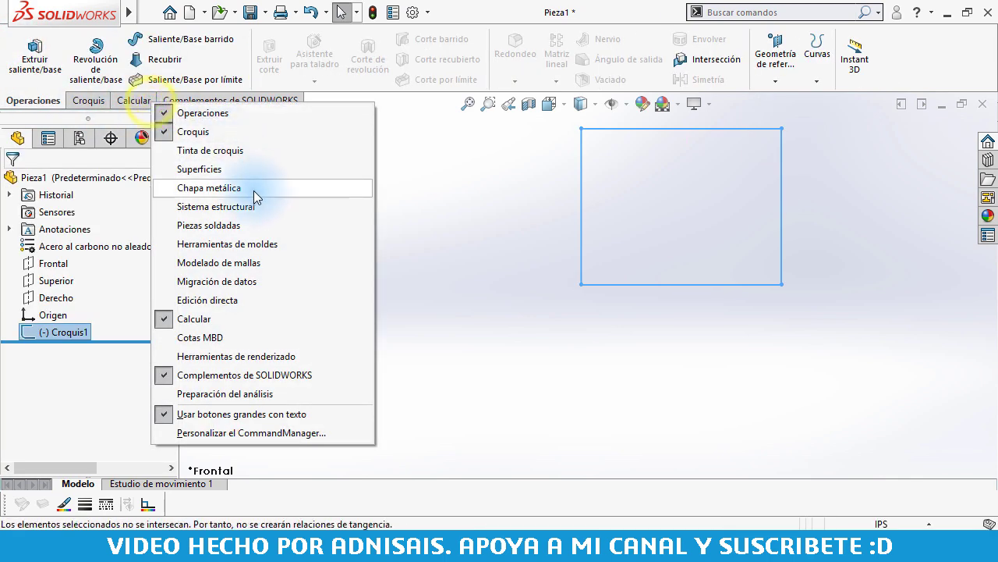
- Enable the Sistema estructural and Piezas soldadas tool sets and show the weldment tools
left_click(215, 207)
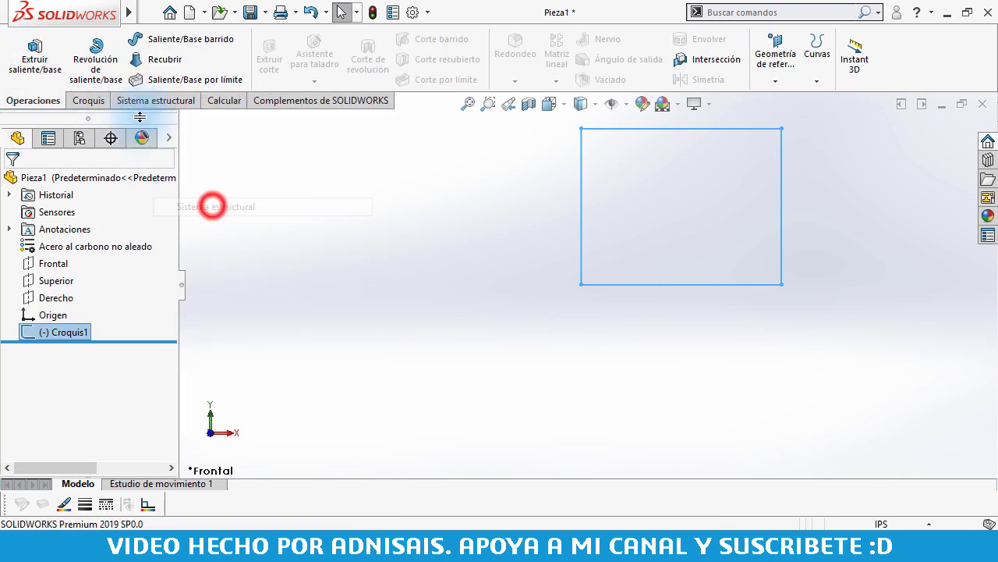
right_click(190, 101)
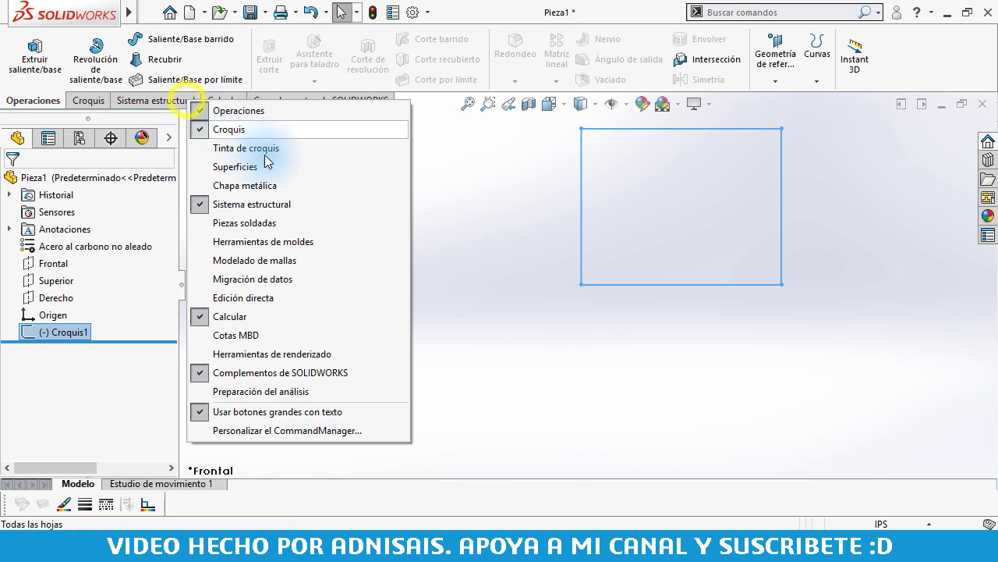
left_click(291, 222)
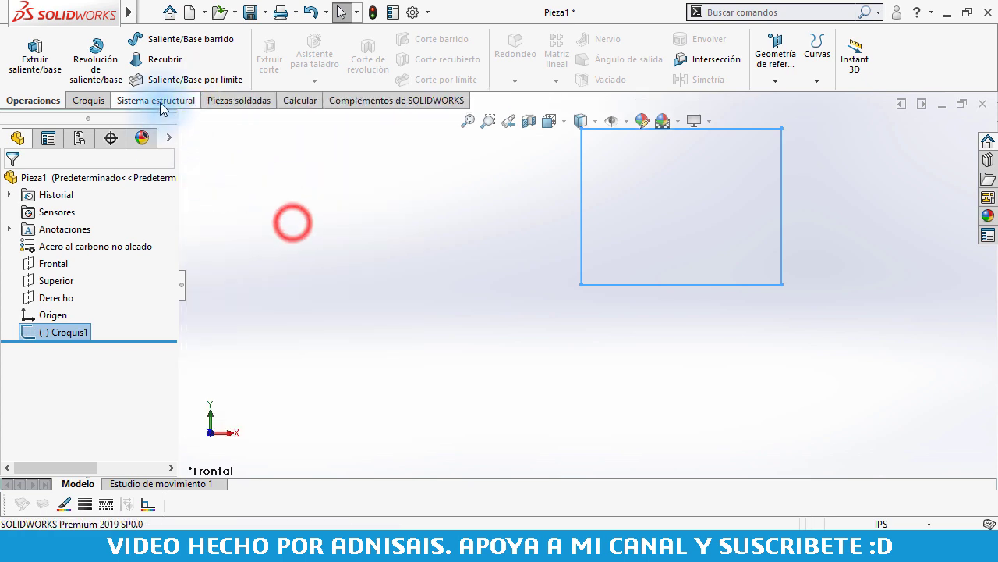
left_click(157, 101)
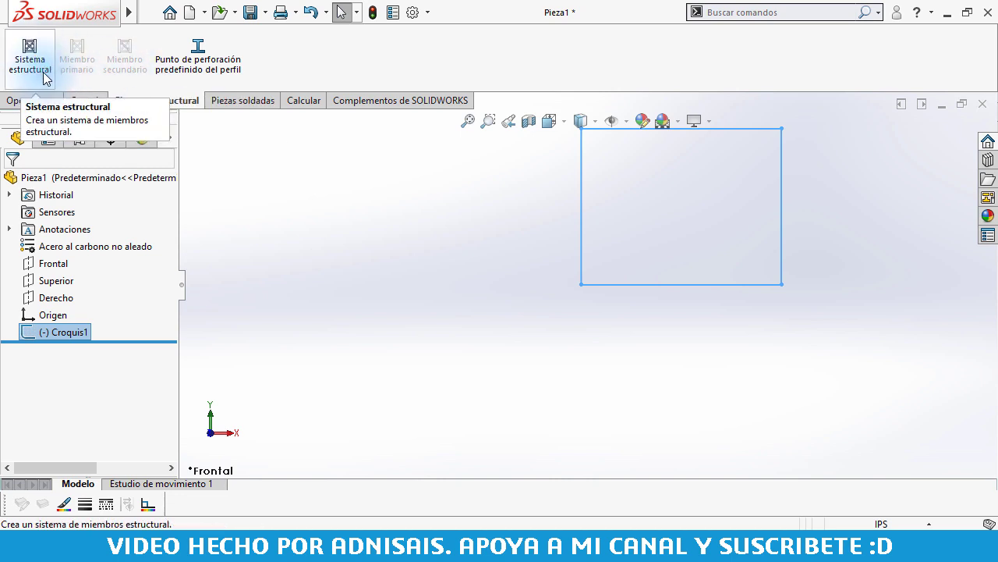
left_click(244, 103)
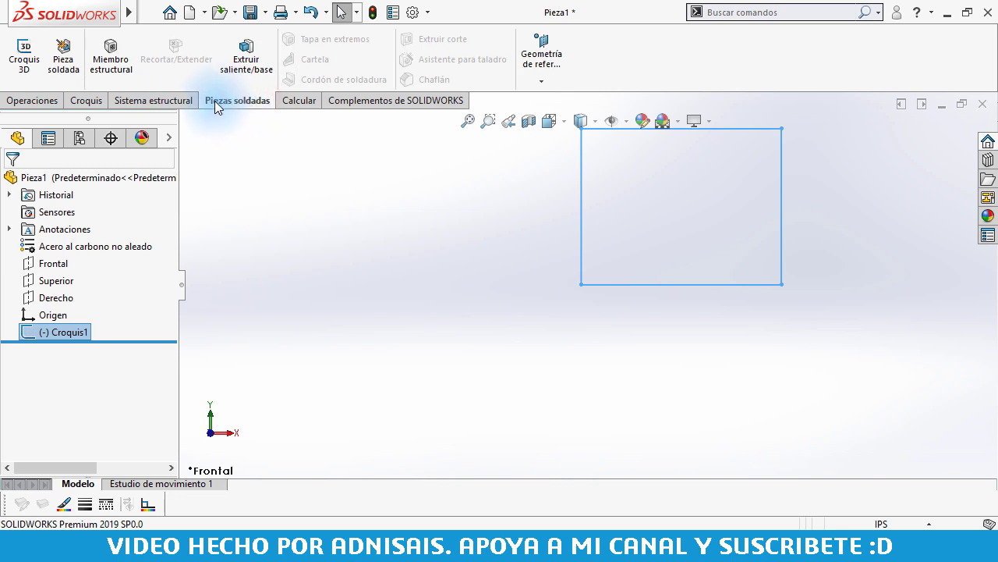
- Start a structural member along all four sides of the rectangle
left_click(113, 66)
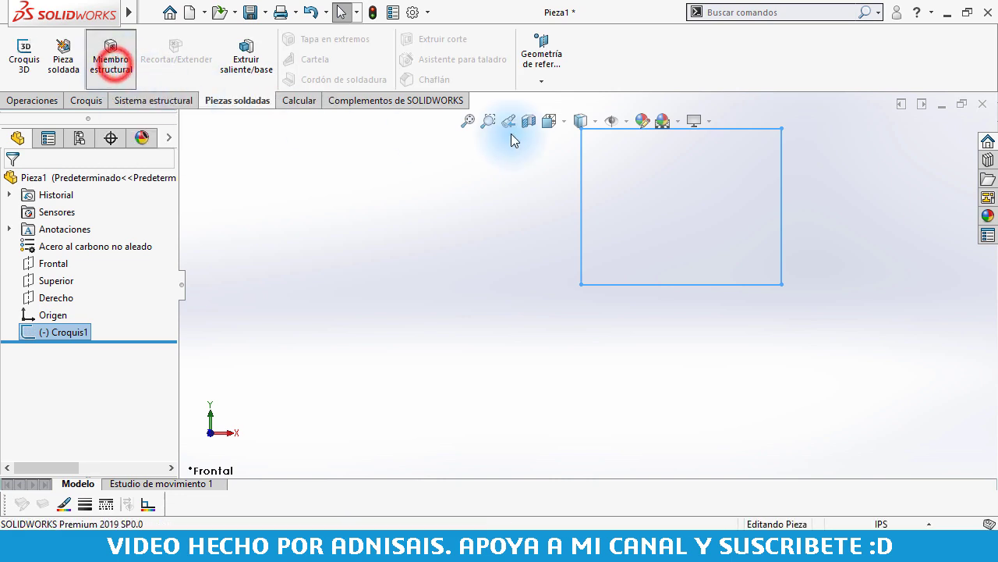
left_click(581, 149)
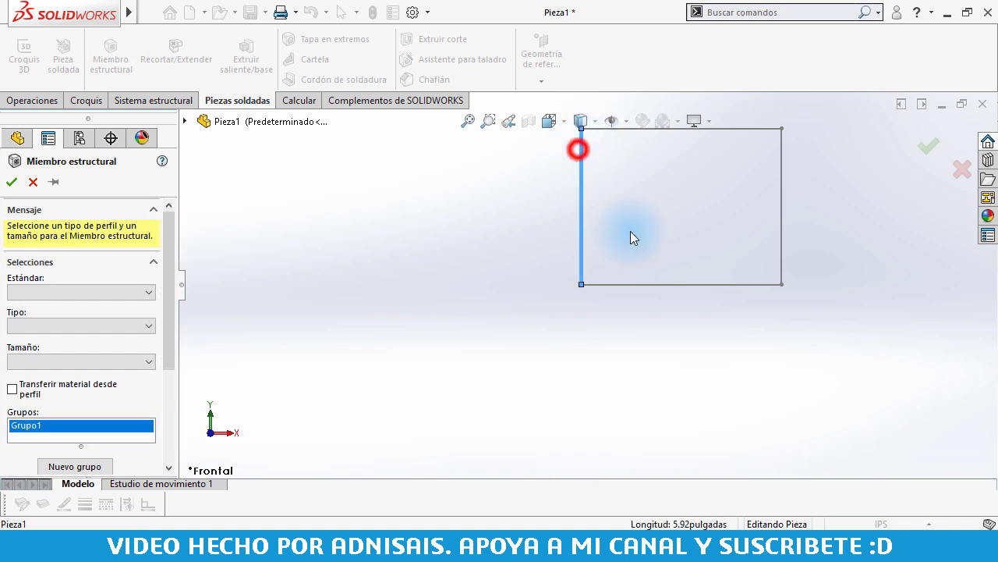
left_click(645, 285)
left_click(783, 212)
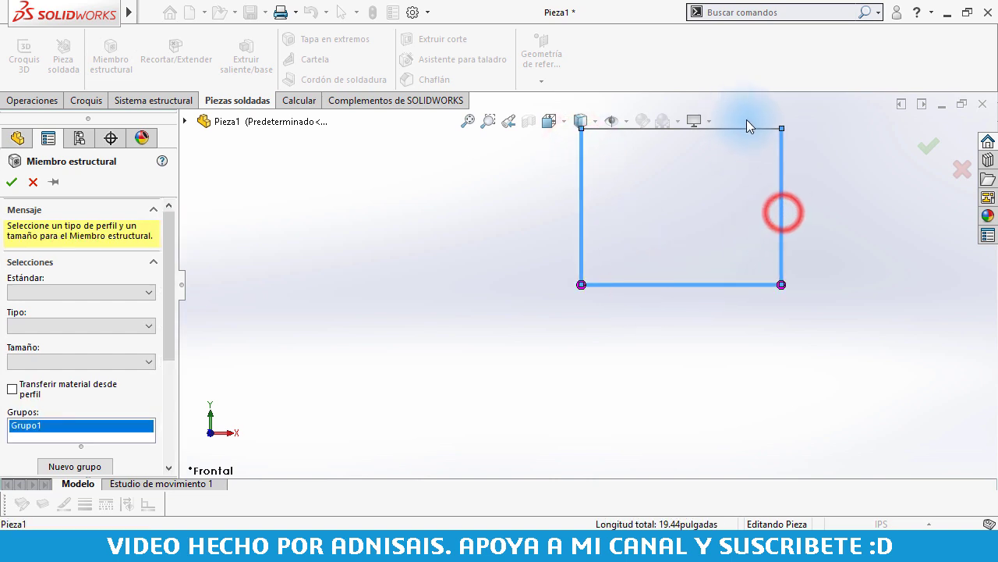
left_click(753, 128)
middle_click_drag(735, 161, 697, 227)
- Set the profile to ansi pulgada, AI L Angle (rounded ends), and browse the size list
left_click(81, 292)
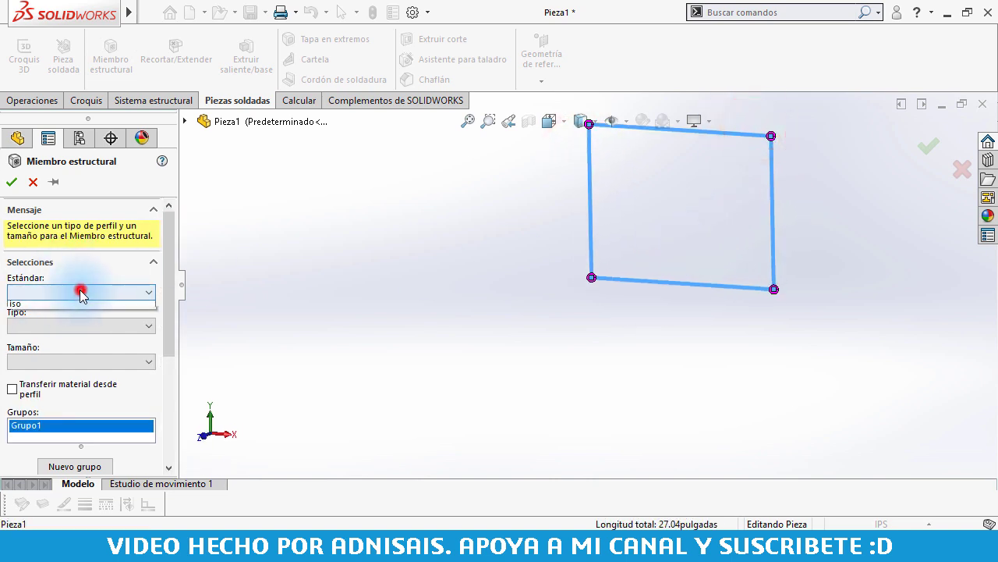
left_click(35, 318)
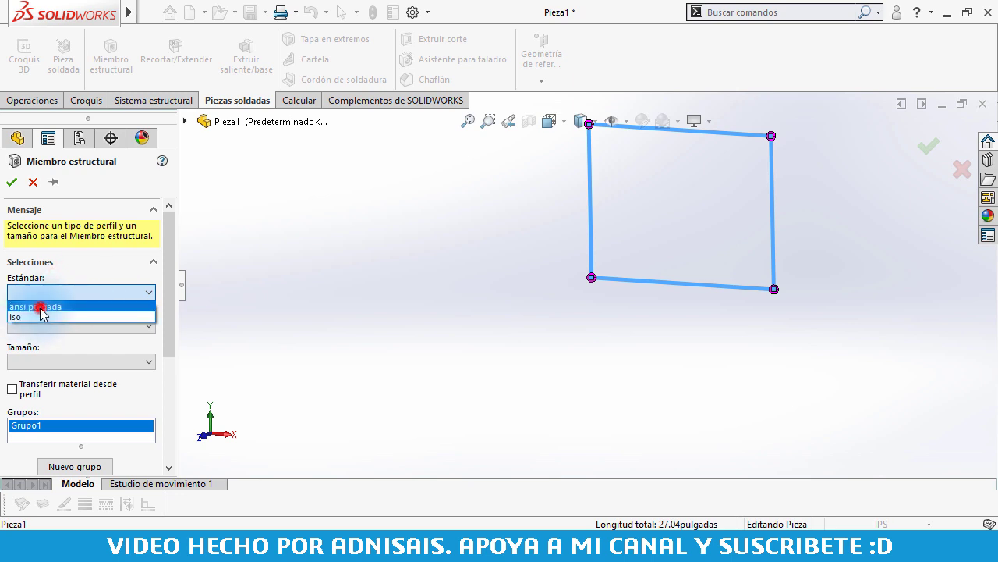
left_click(46, 325)
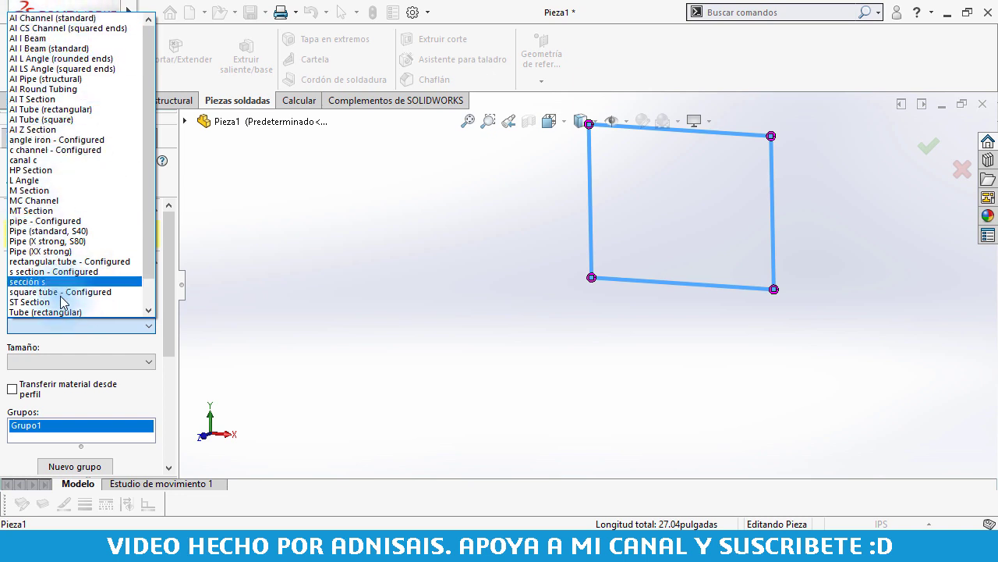
scroll(62, 312, "down", 1)
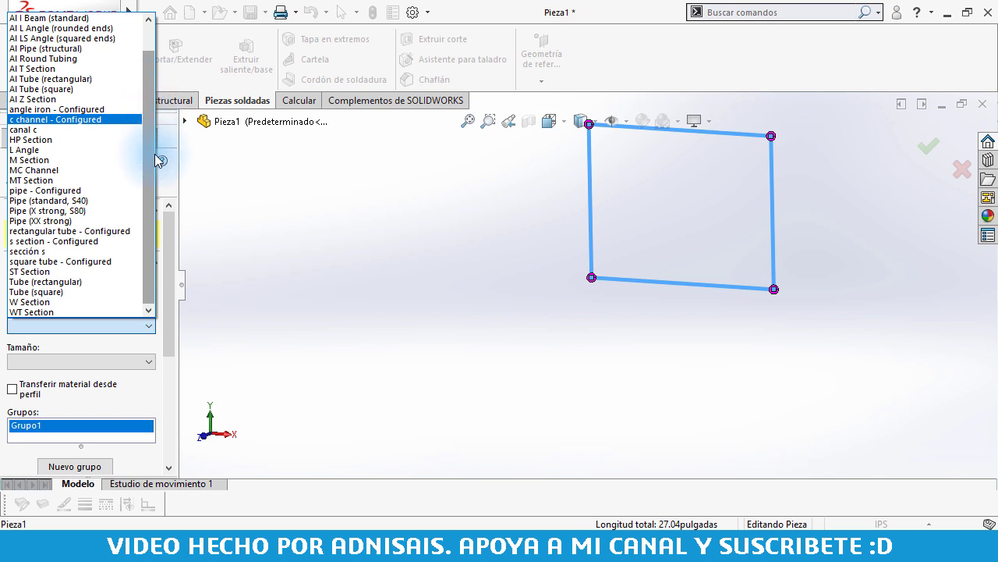
left_click(51, 28)
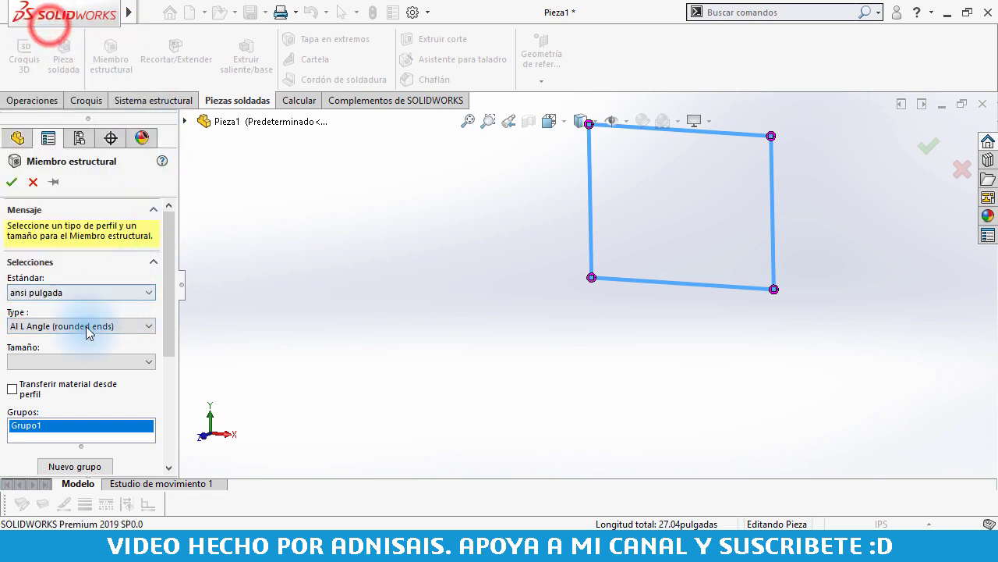
left_click(89, 361)
scroll(55, 47, "down", 7)
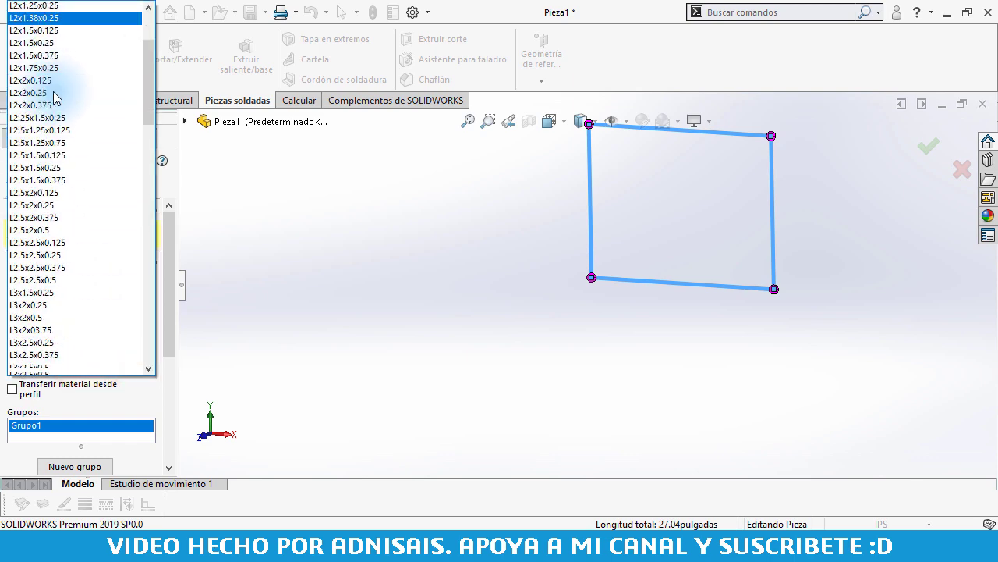
scroll(57, 97, "down", 7)
scroll(57, 97, "down", 7)
scroll(55, 133, "down", 7)
- Choose size L6x4x0.438, inspect the frame preview, and accept the structural member
left_click(54, 145)
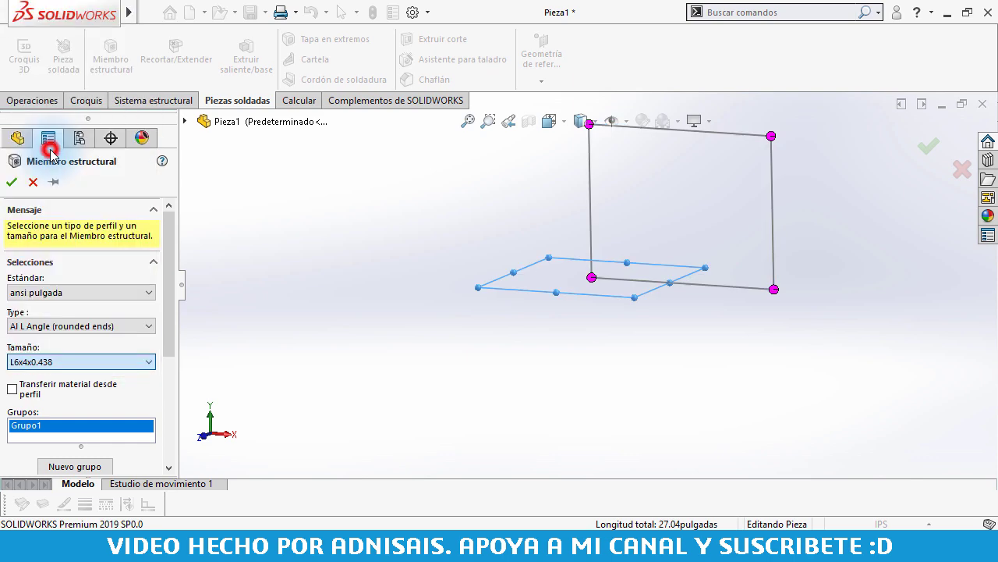
mouse_move(718, 244)
middle_mouse_down()
mouse_move(669, 141)
mouse_move(723, 256)
mouse_move(679, 216)
mouse_move(735, 212)
mouse_move(748, 185)
mouse_move(748, 211)
middle_mouse_up()
mouse_move(702, 273)
middle_mouse_down()
mouse_move(702, 461)
mouse_move(778, 213)
mouse_move(722, 244)
mouse_move(765, 230)
mouse_move(788, 163)
mouse_move(676, 212)
middle_mouse_up()
middle_click_drag(763, 274, 841, 277)
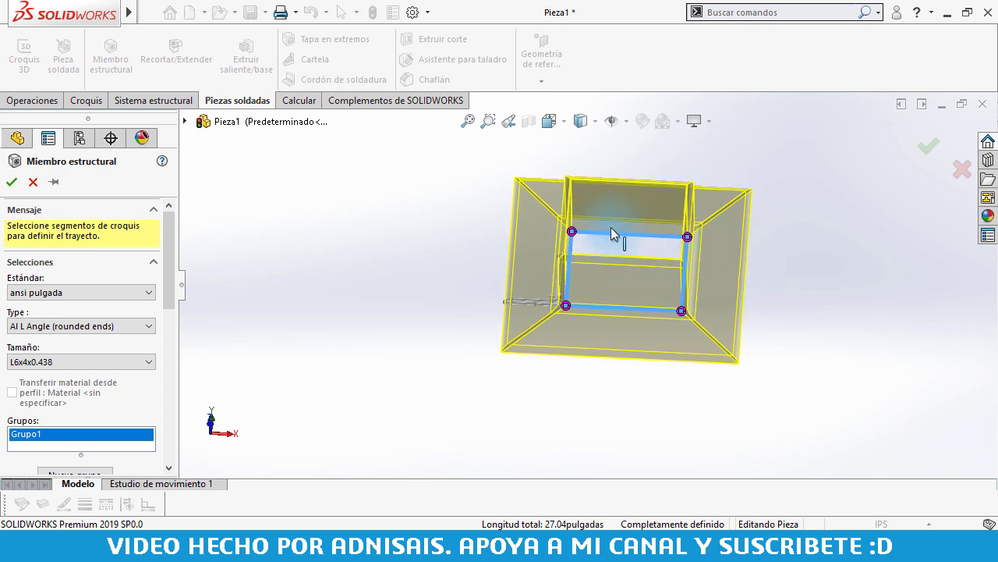
left_click(611, 236)
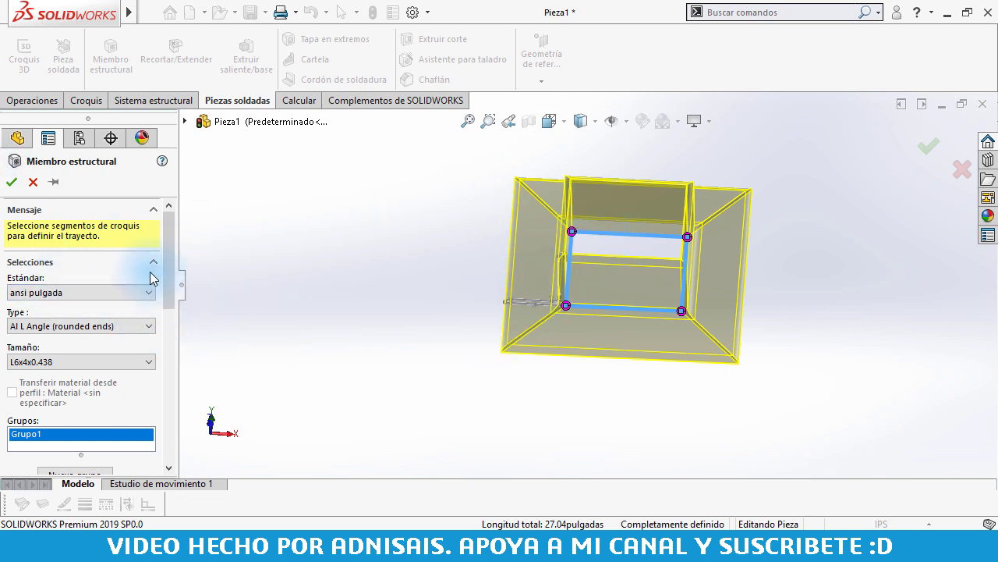
left_click(14, 182)
left_click(410, 265)
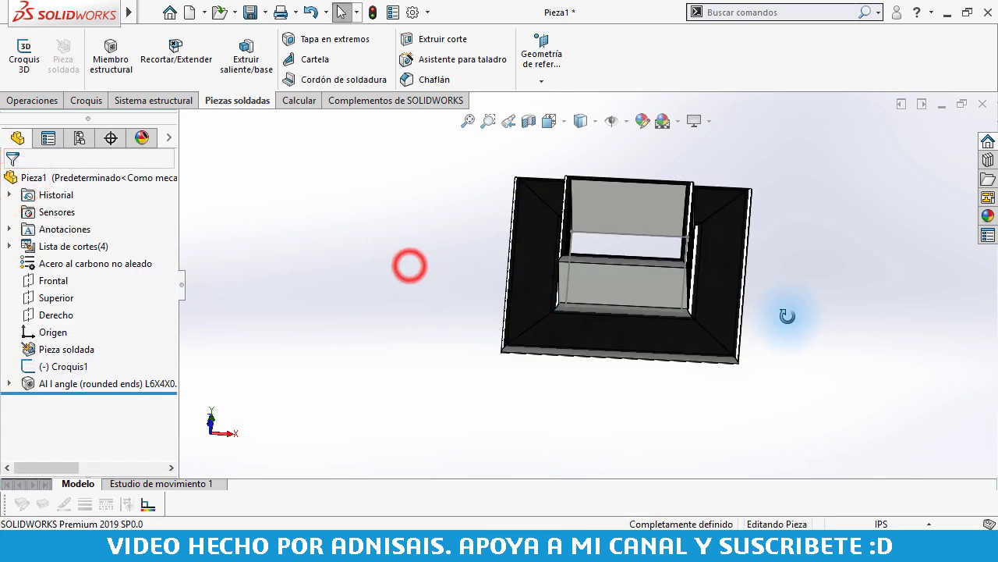
mouse_move(784, 312)
middle_mouse_down()
mouse_move(762, 328)
mouse_move(710, 429)
middle_mouse_up()
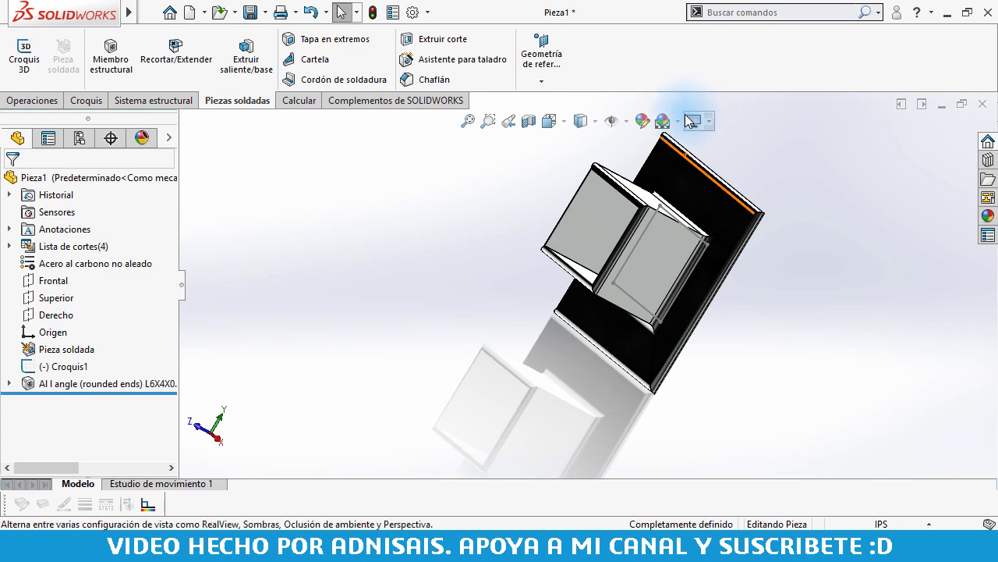
mouse_move(681, 130)
middle_mouse_down()
mouse_move(975, 249)
mouse_move(936, 331)
mouse_move(835, 227)
mouse_move(726, 261)
mouse_move(731, 234)
mouse_move(744, 248)
middle_mouse_up()
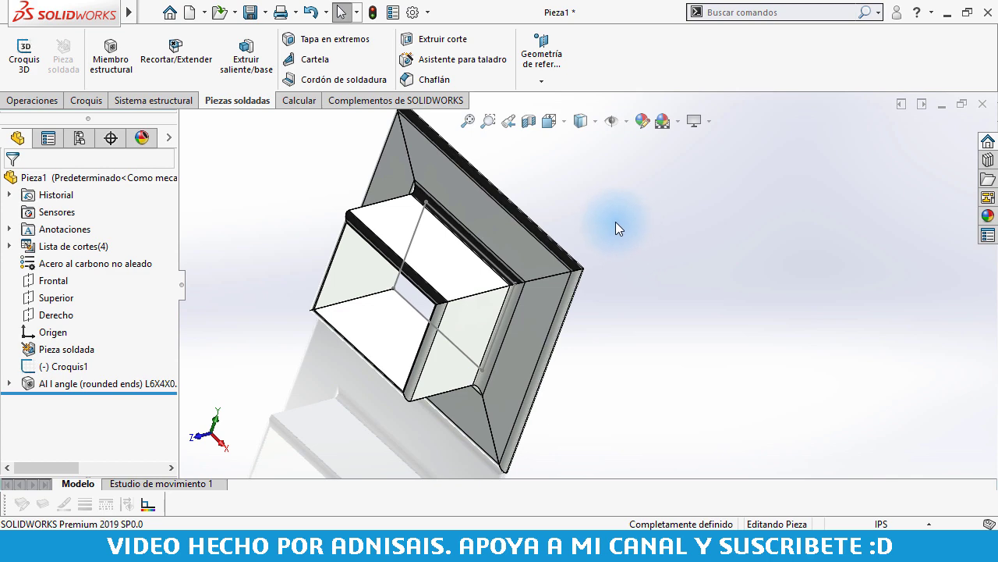
- Show the Perfiles de pieza soldada folder path under Ubicaciones de archivos in system options
left_click(412, 15)
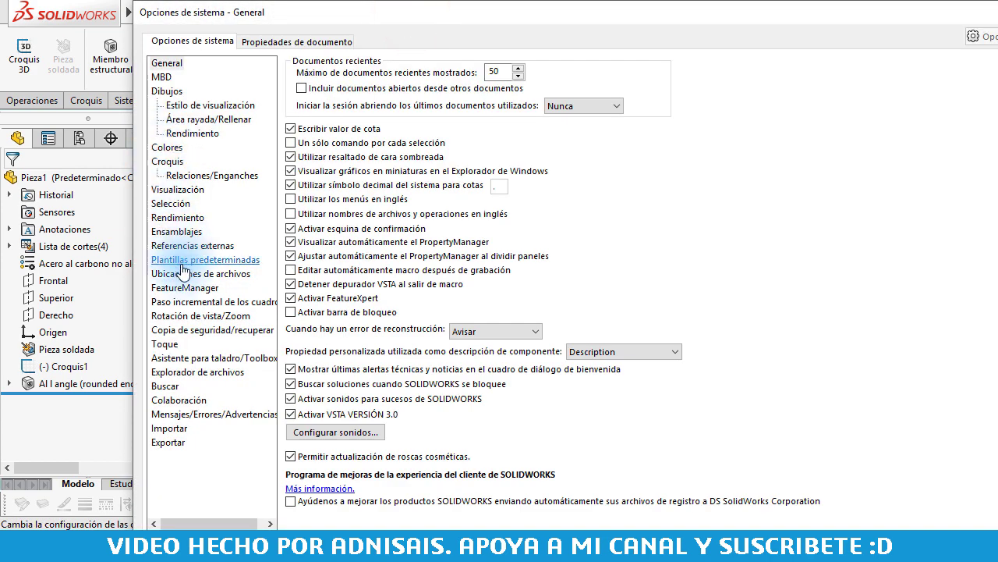
left_click(189, 275)
left_click(468, 76)
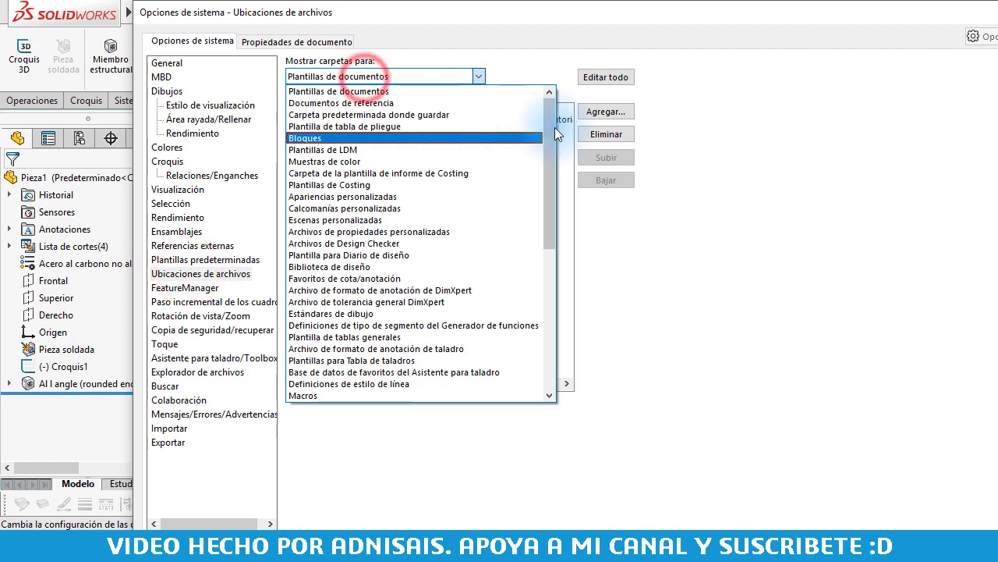
left_click_drag(550, 127, 545, 273)
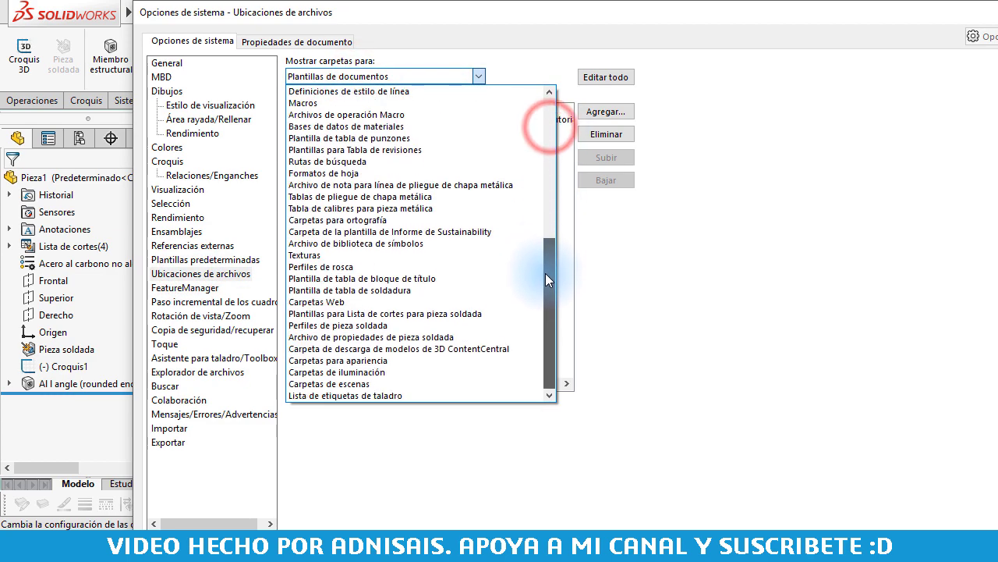
left_click(331, 326)
left_click(323, 109)
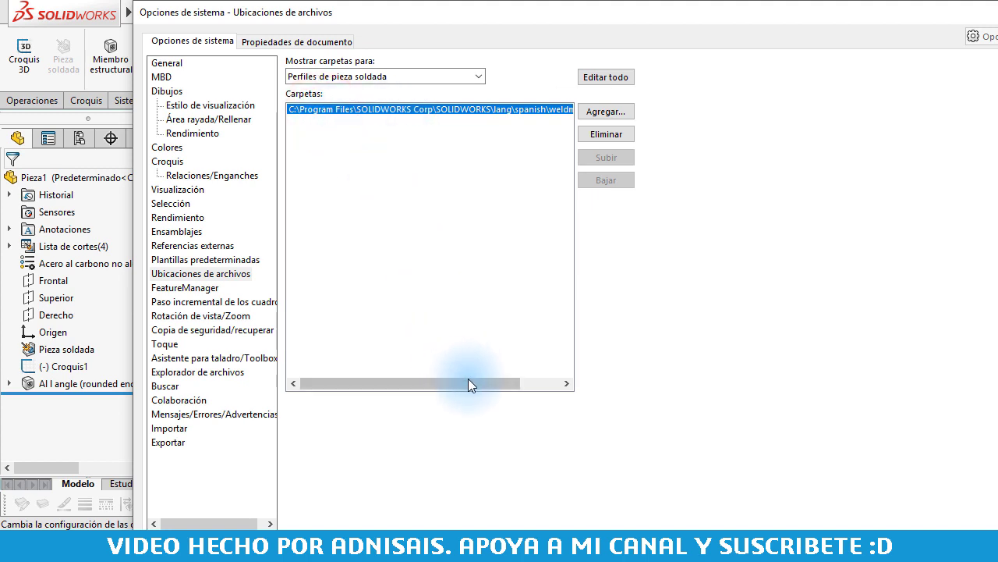
left_click_drag(468, 383, 538, 381)
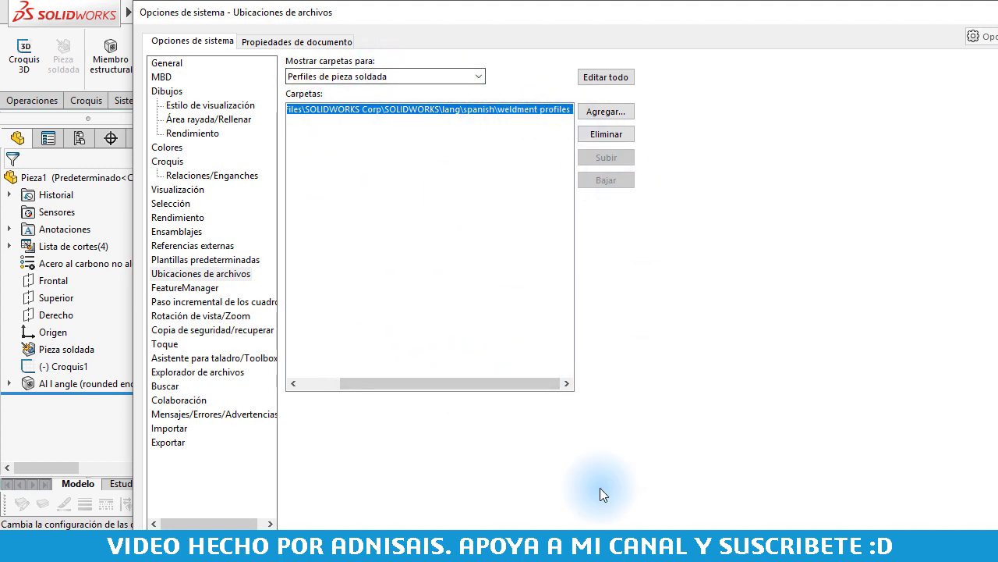
left_click(283, 112)
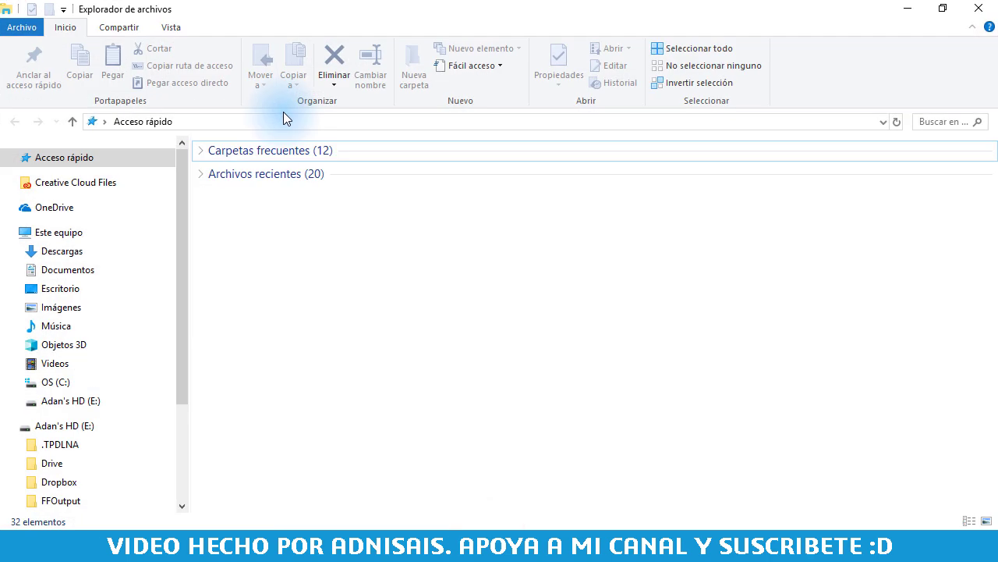
- Arrange File Explorer beside the options dialog and open the C: drive
mouse_move(378, 7)
left_mouse_down()
mouse_move(459, 226)
mouse_move(538, 184)
left_mouse_up()
scroll(326, 377, "down", 1)
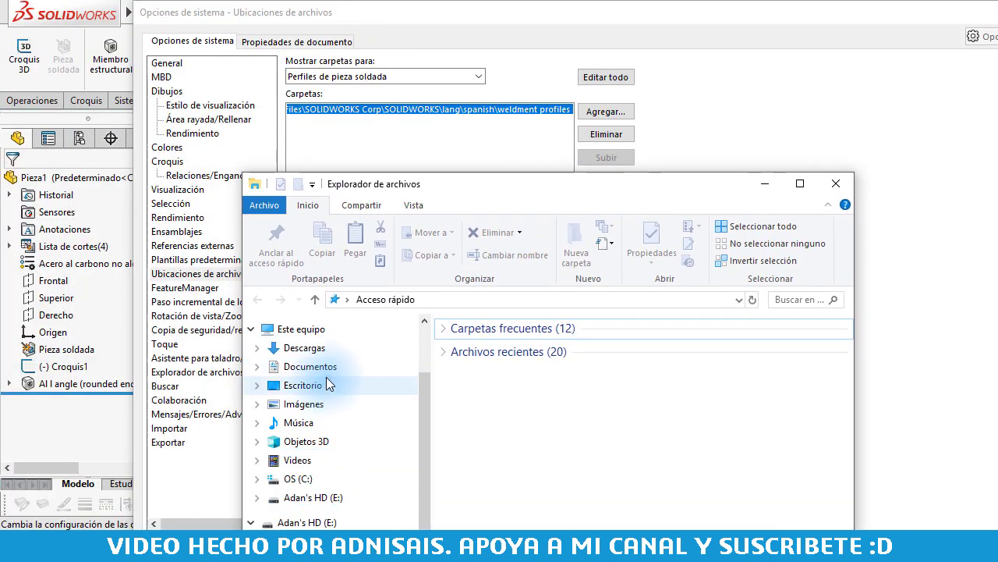
left_click(331, 480)
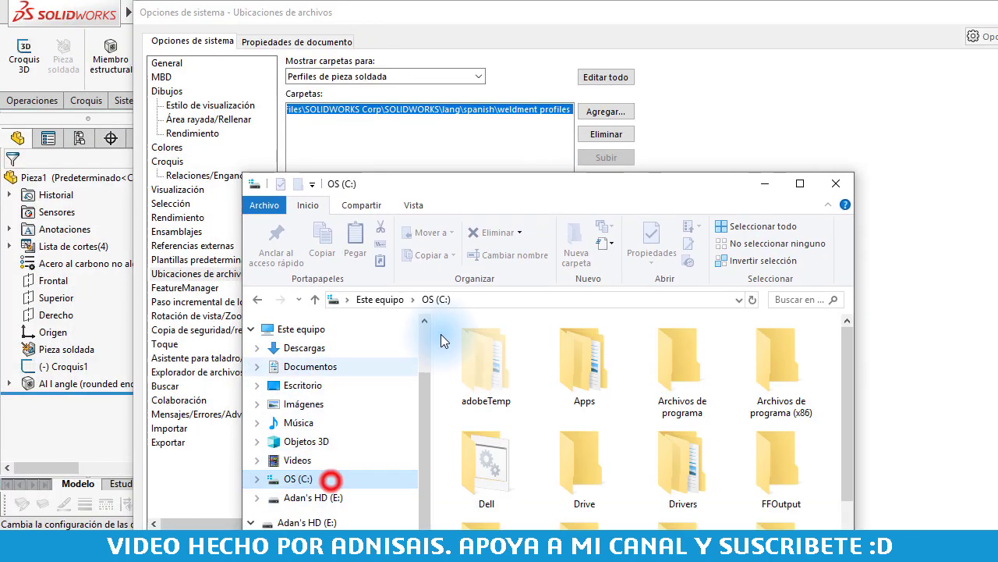
left_click(478, 362)
scroll(570, 381, "down", 5)
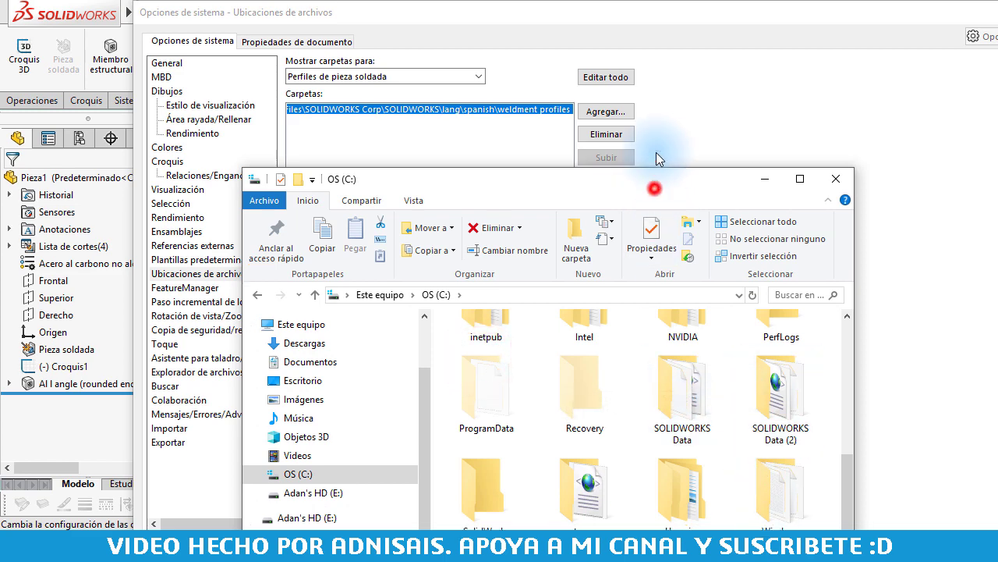
left_click_drag(655, 184, 670, 62)
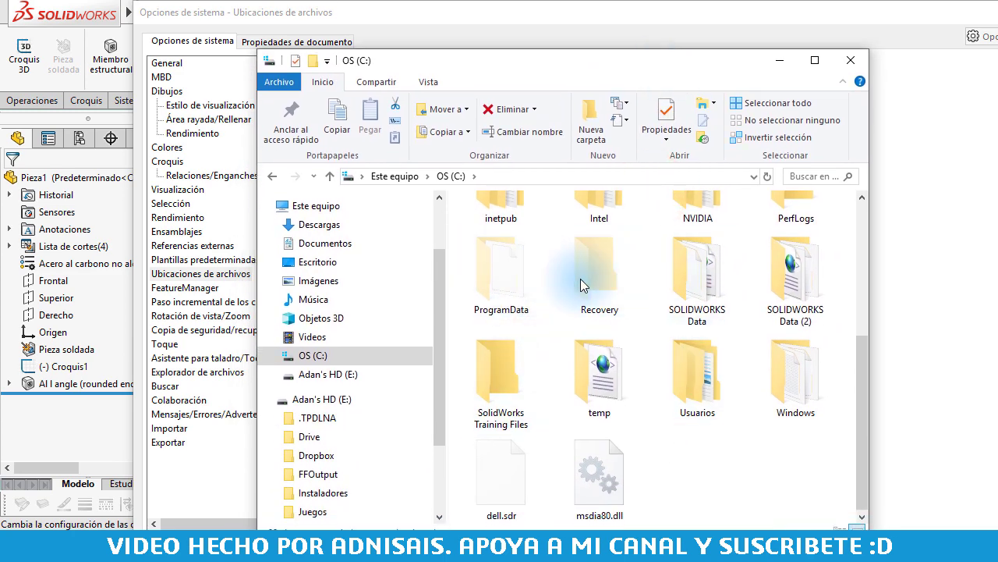
left_click(746, 283)
scroll(746, 283, "up", 2)
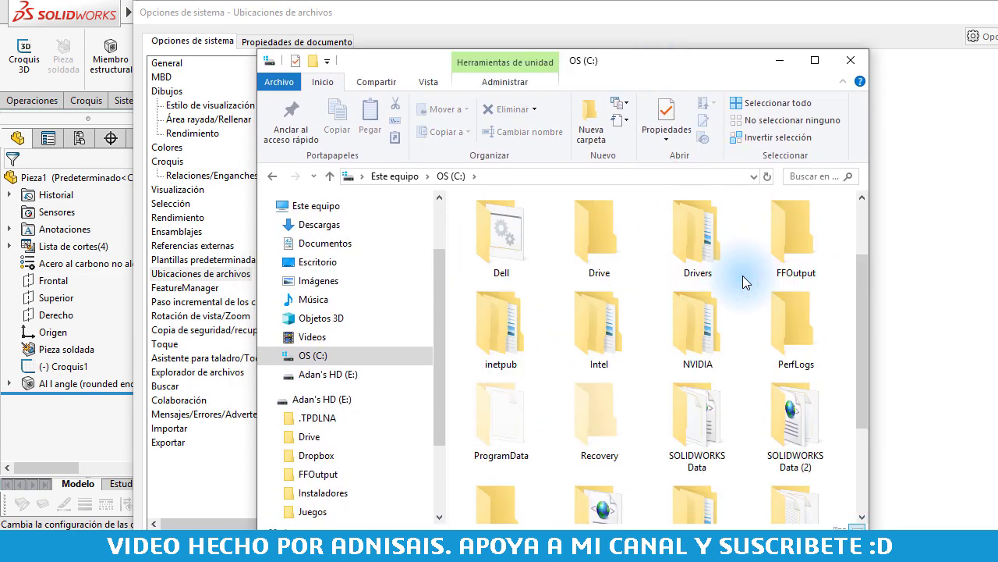
scroll(743, 283, "down", 2)
left_click_drag(585, 60, 561, 181)
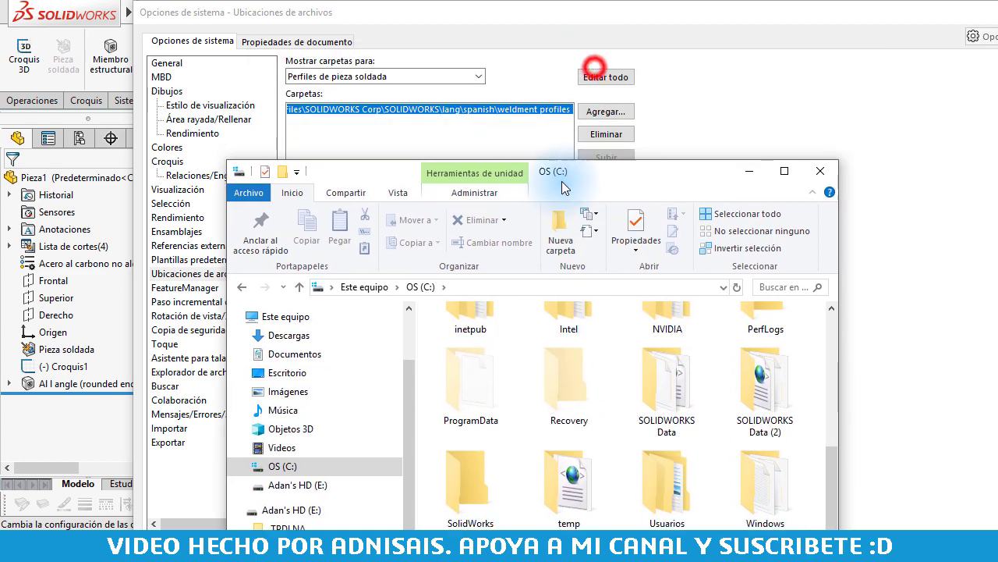
left_click(595, 66)
left_click_drag(413, 96, 348, 119)
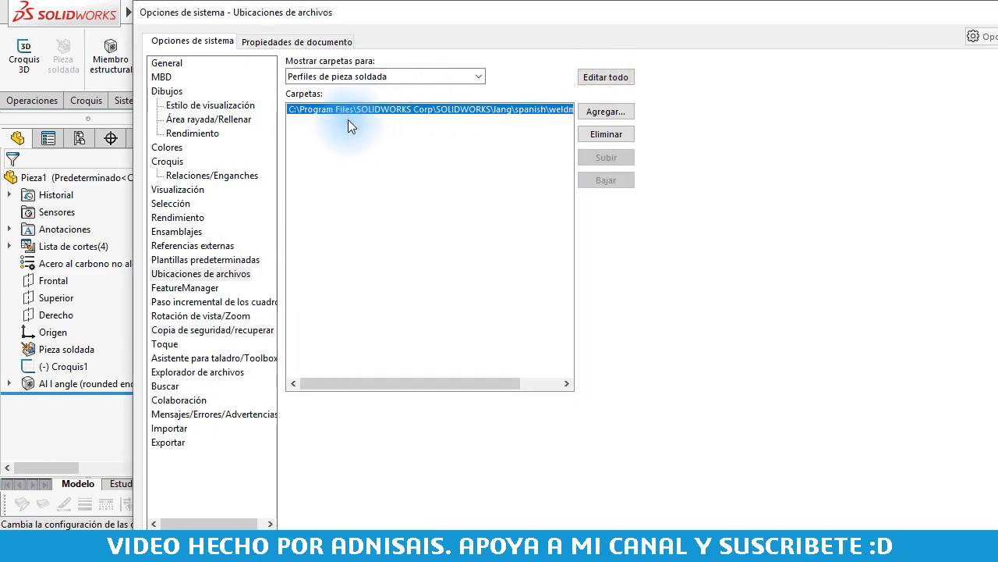
left_click(449, 521)
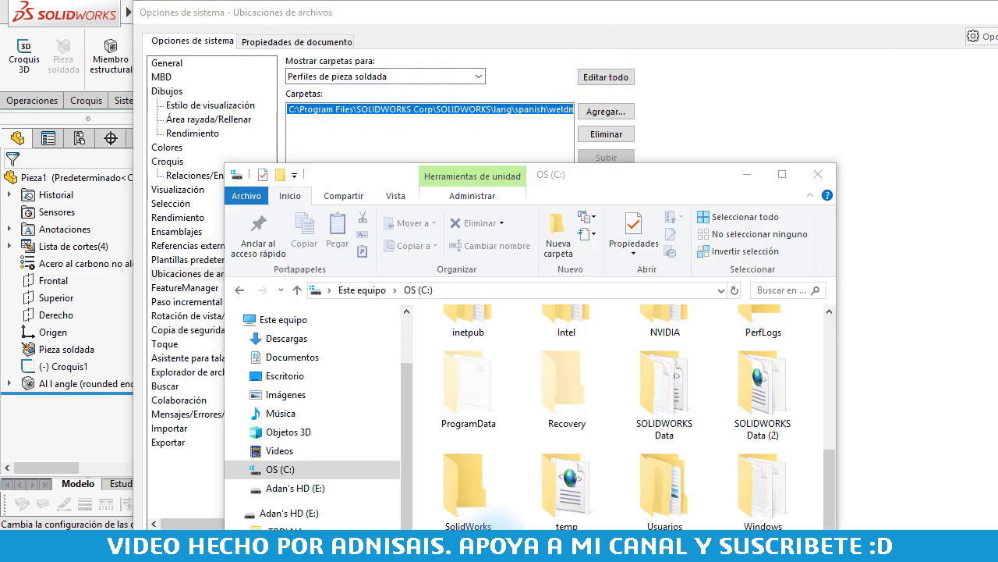
- Navigate into Archivos de programa\SOLIDWORKS Corp\SOLIDWORKS
left_click(690, 388)
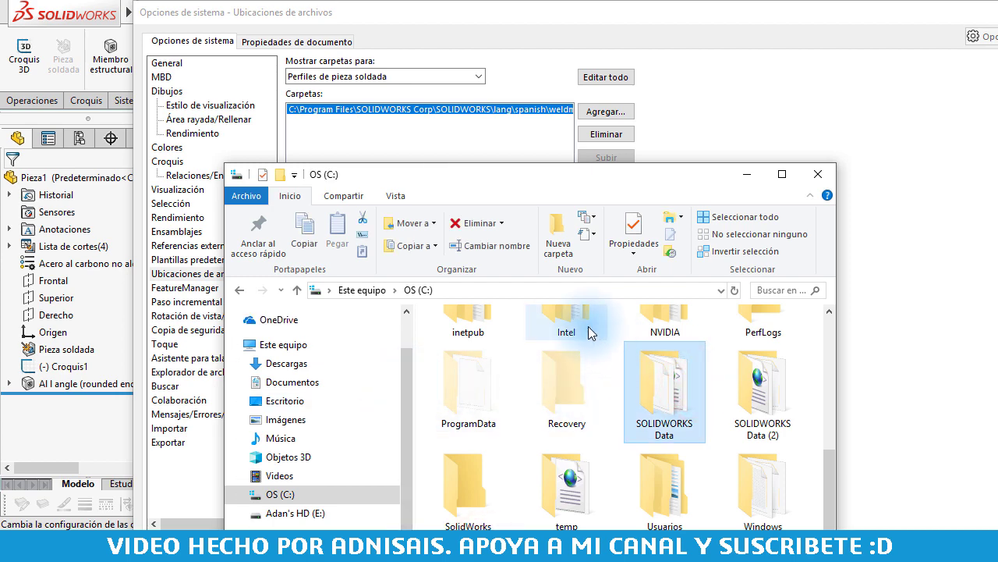
left_click(653, 432)
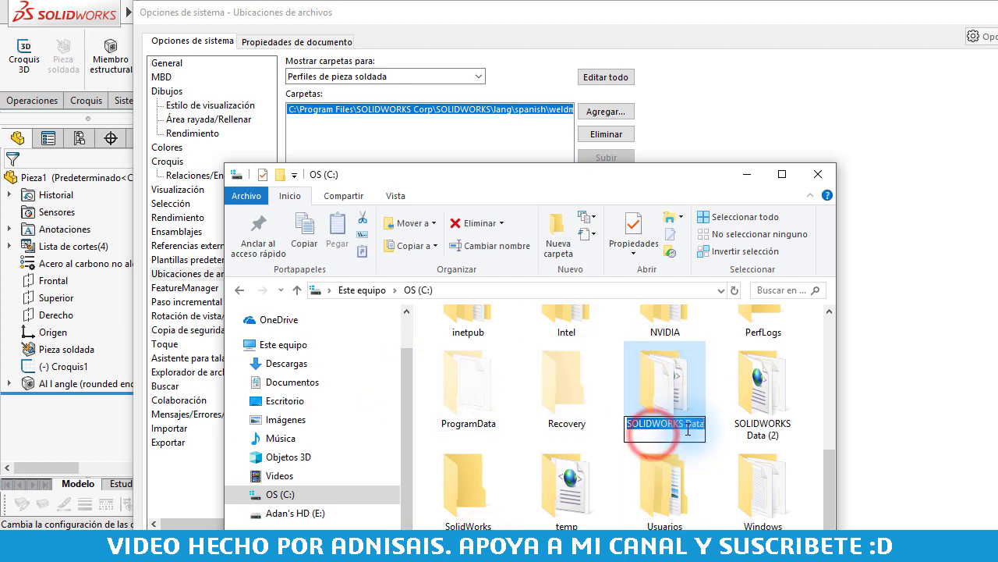
scroll(687, 423, "up", 2)
scroll(687, 423, "up", 2)
double_click(683, 354)
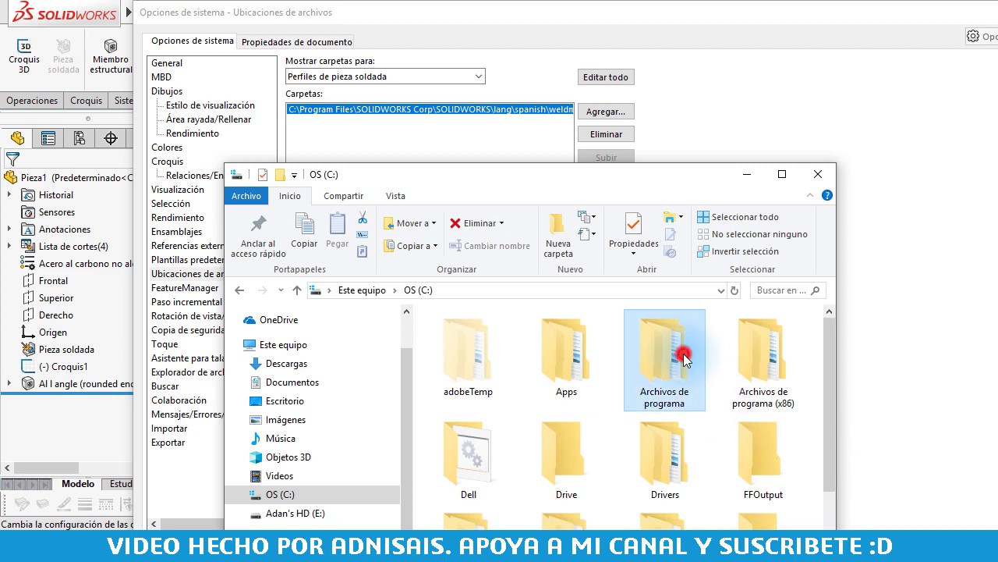
scroll(606, 357, "down", 5)
scroll(650, 382, "down", 5)
scroll(701, 409, "down", 5)
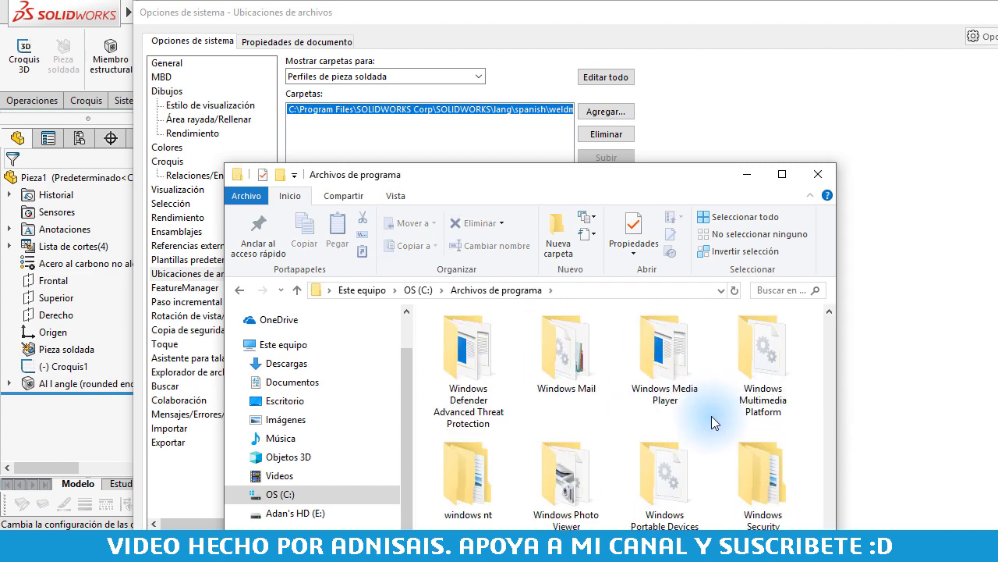
scroll(585, 406, "up", 3)
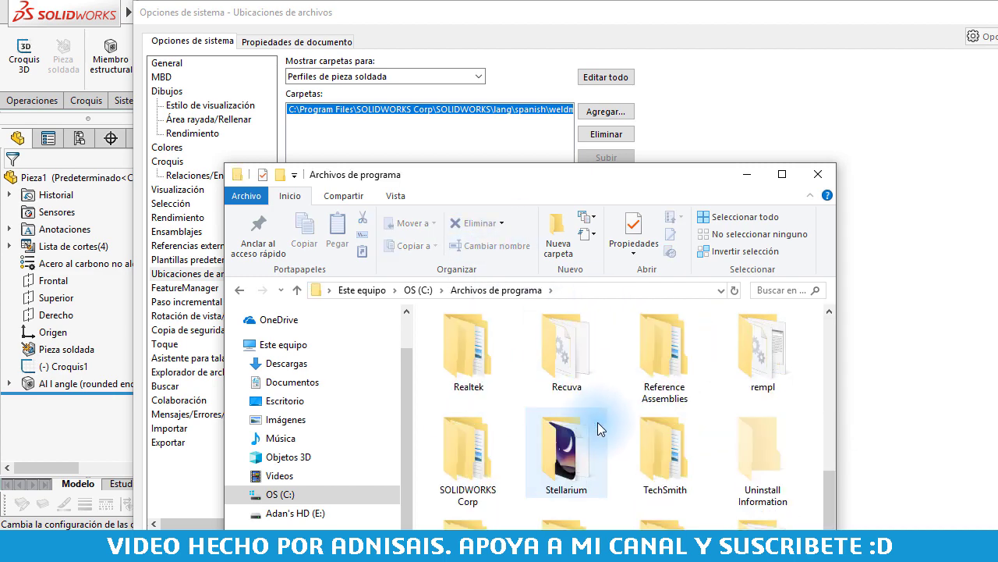
left_click(698, 382)
double_click(500, 428)
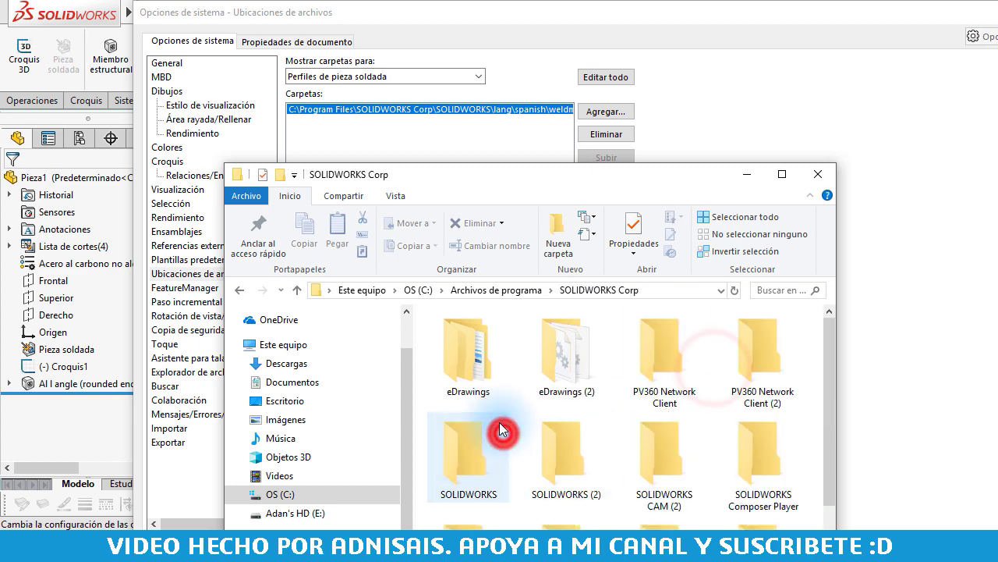
left_click(581, 435)
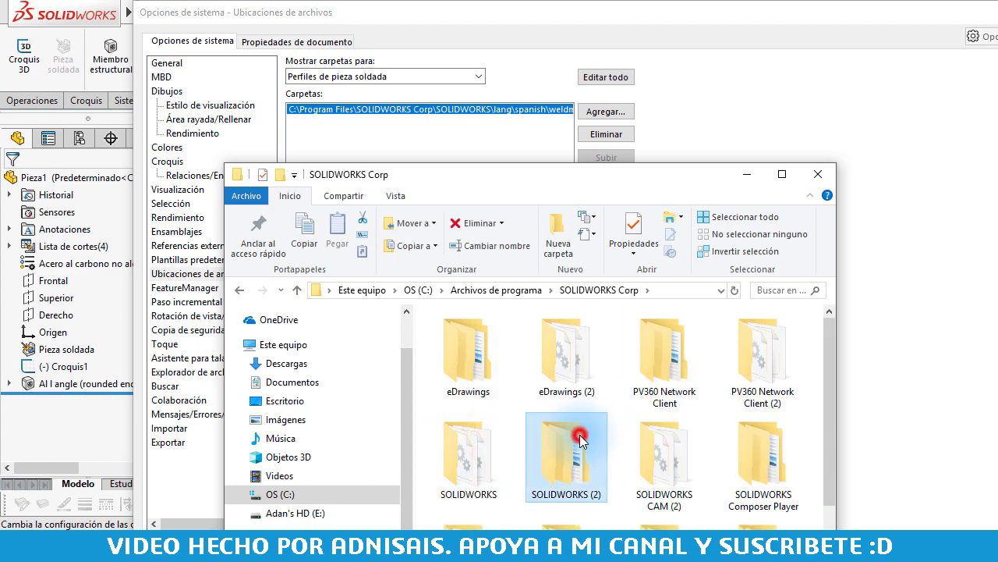
left_click(503, 452)
double_click(502, 452)
- Open lang\spanish\weldment profiles and move the Explorer window to the top left
scroll(632, 441, "down", 2)
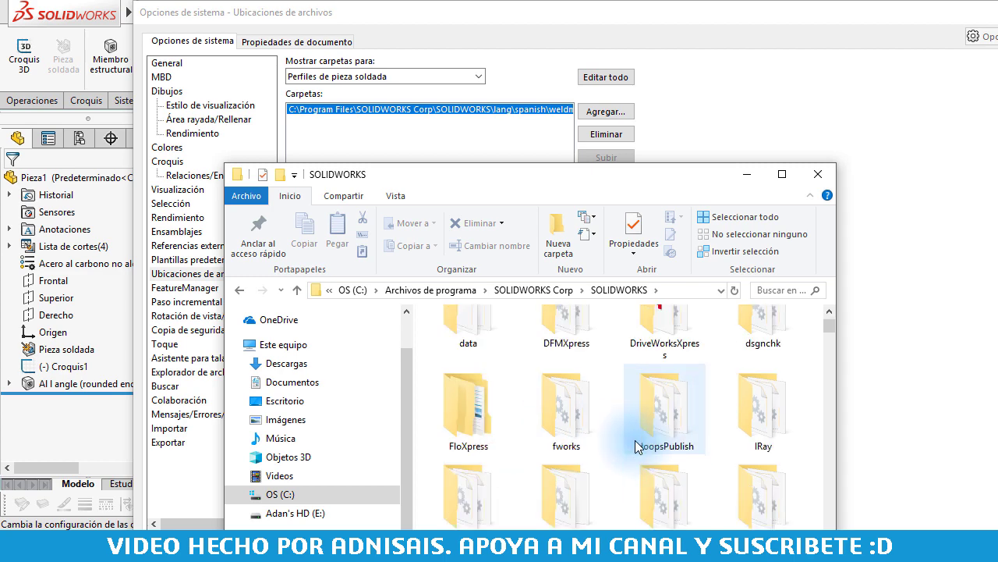
scroll(629, 433, "down", 5)
scroll(499, 335, "up", 1)
double_click(490, 320)
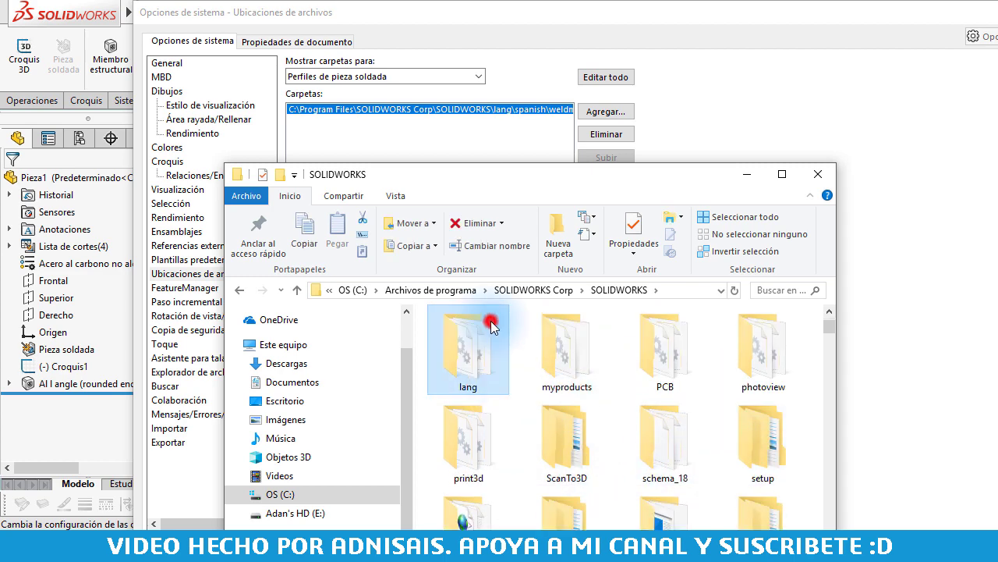
double_click(566, 357)
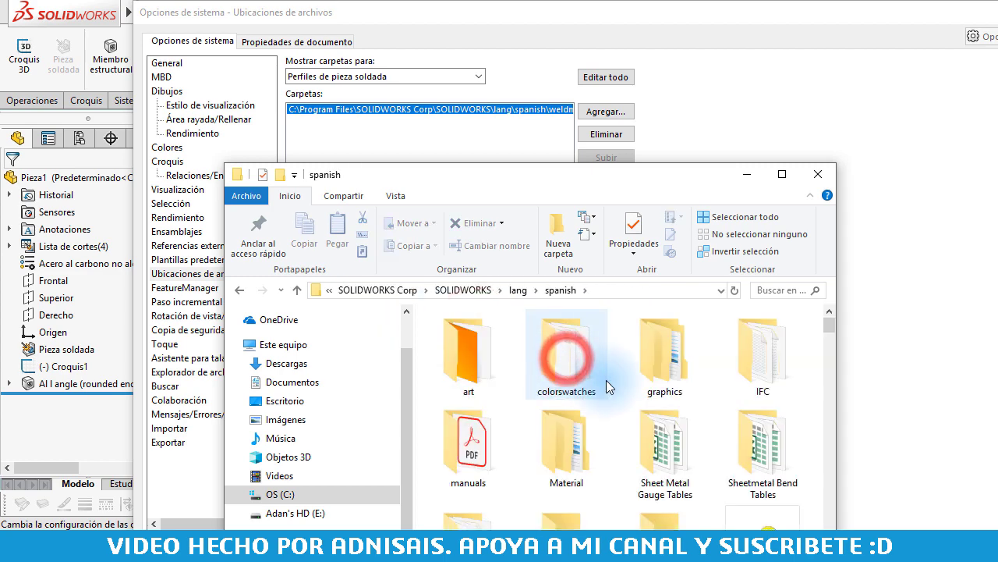
scroll(582, 374, "down", 5)
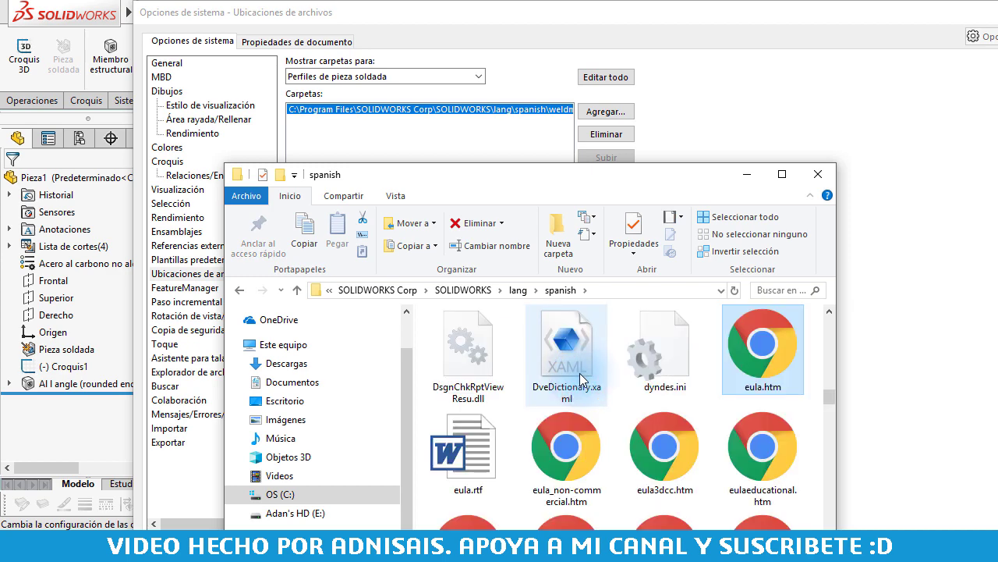
scroll(581, 373, "down", 3)
scroll(637, 380, "down", 3)
scroll(637, 380, "up", 10)
left_click(642, 375)
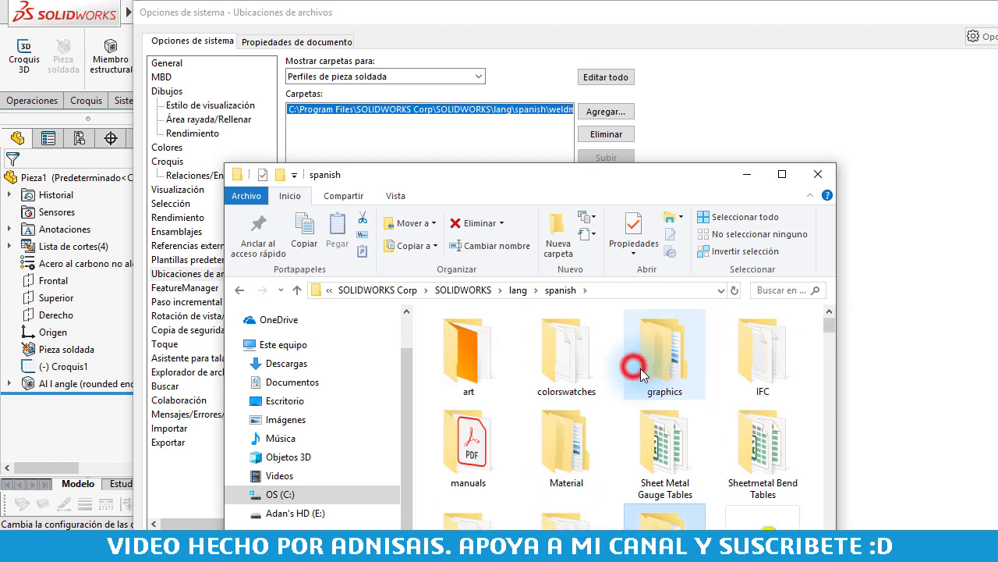
scroll(670, 391, "down", 2)
double_click(662, 369)
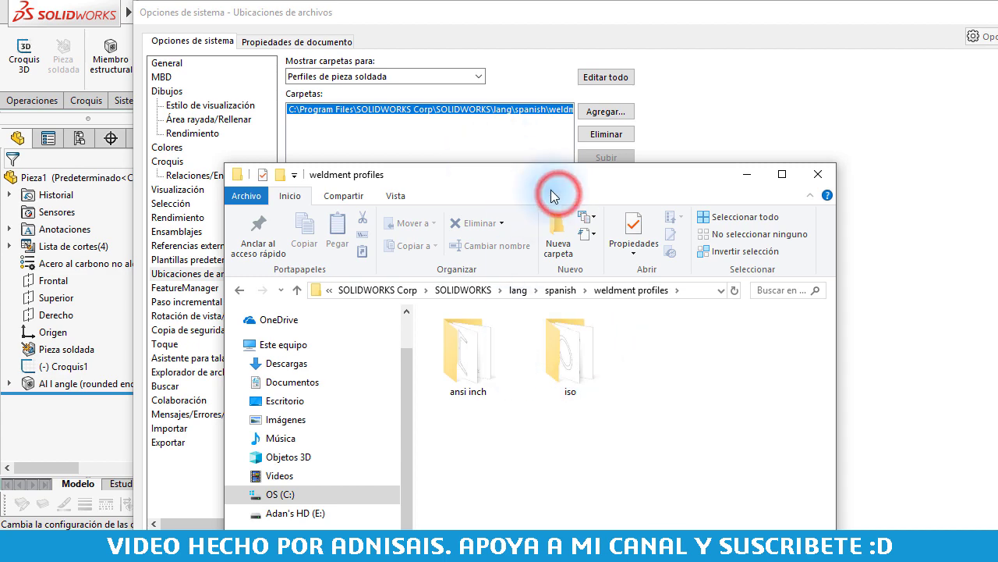
mouse_move(536, 181)
left_mouse_down()
mouse_move(369, 71)
mouse_move(324, 73)
left_mouse_up()
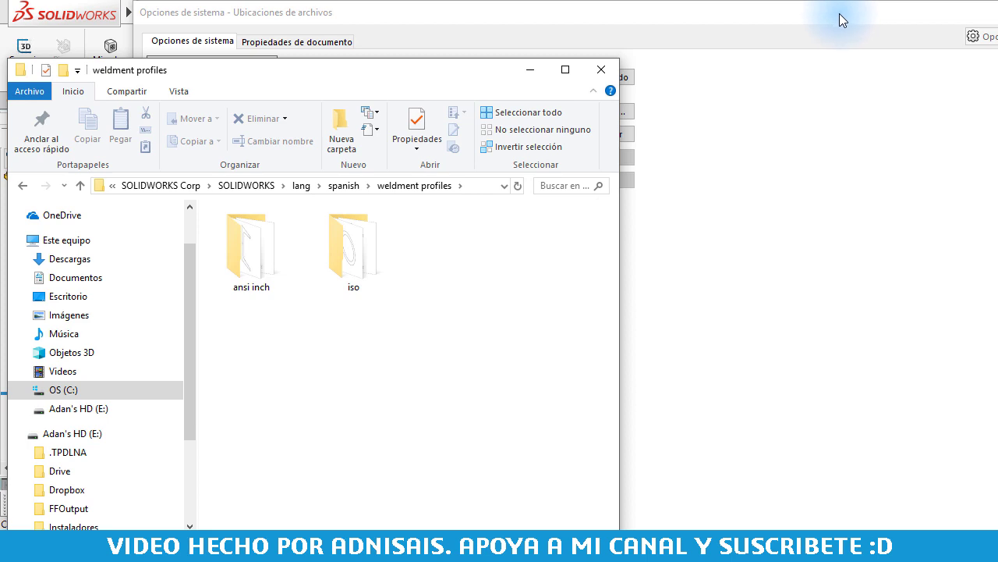
left_click_drag(431, 66, 421, 40)
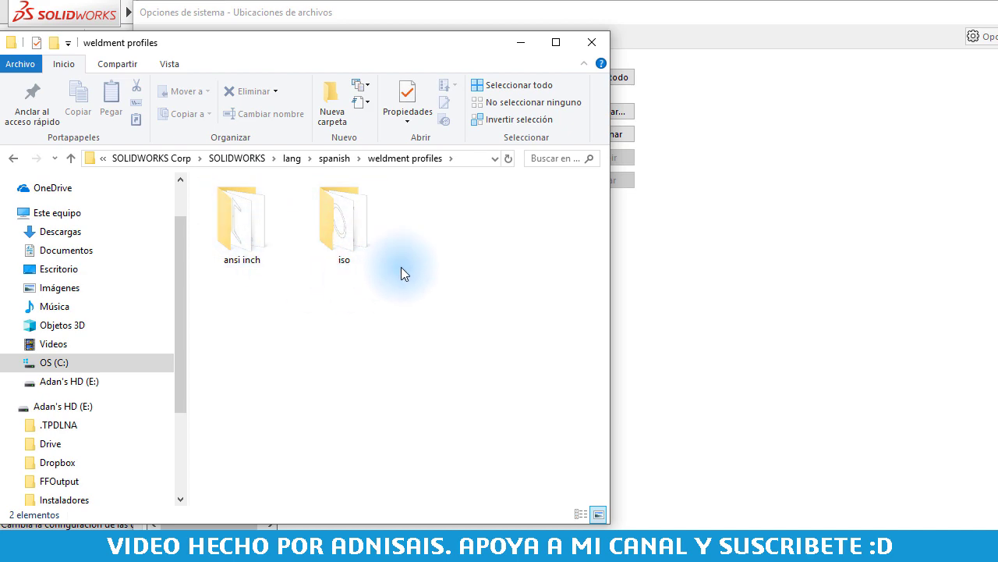
- Close the Opciones de sistema dialog
left_click(471, 266)
left_click_drag(911, 15, 747, 82)
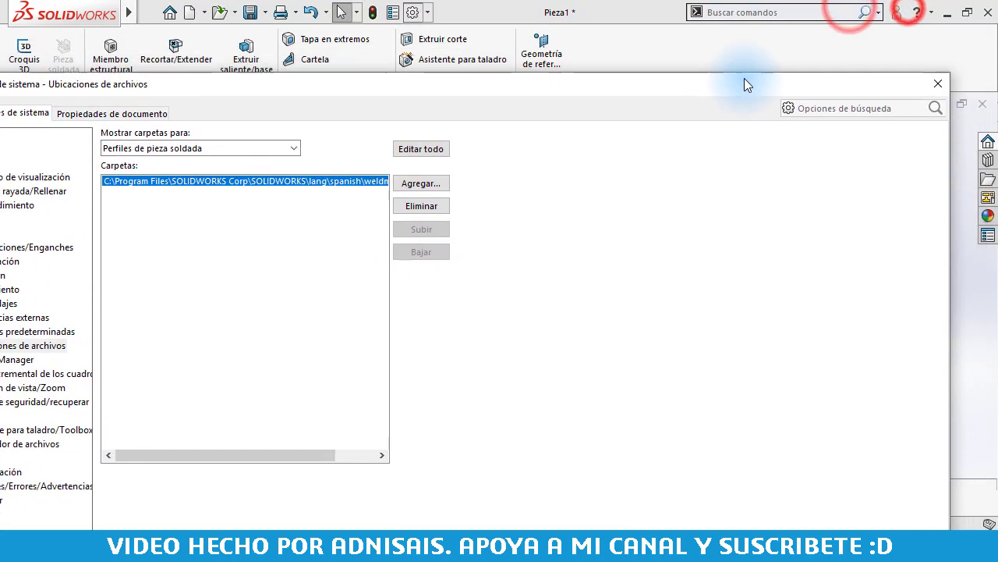
left_click(936, 88)
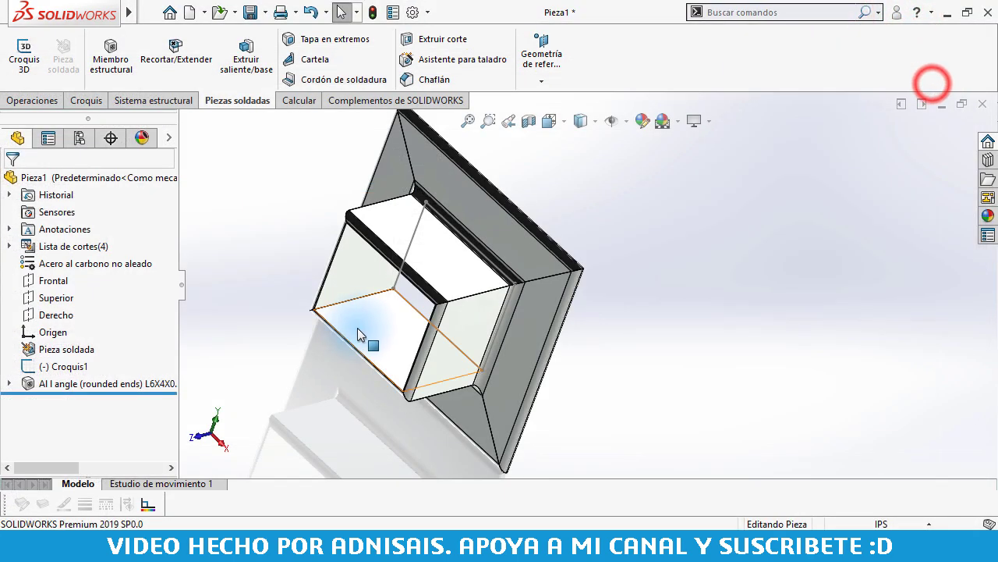
- Check the structural member's Estándar list, then cancel editing without changes
left_click(49, 383)
left_click(69, 331)
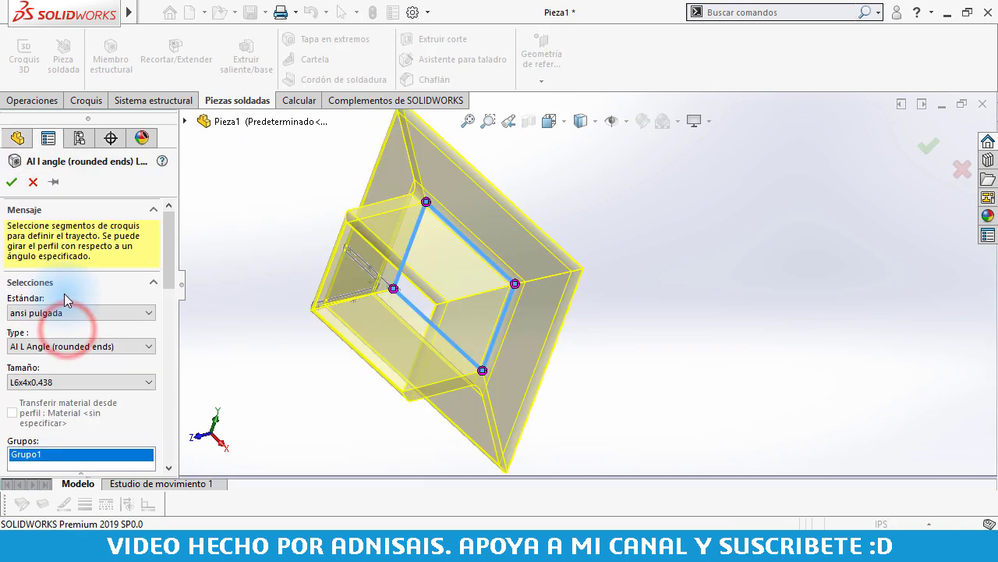
left_click(35, 312)
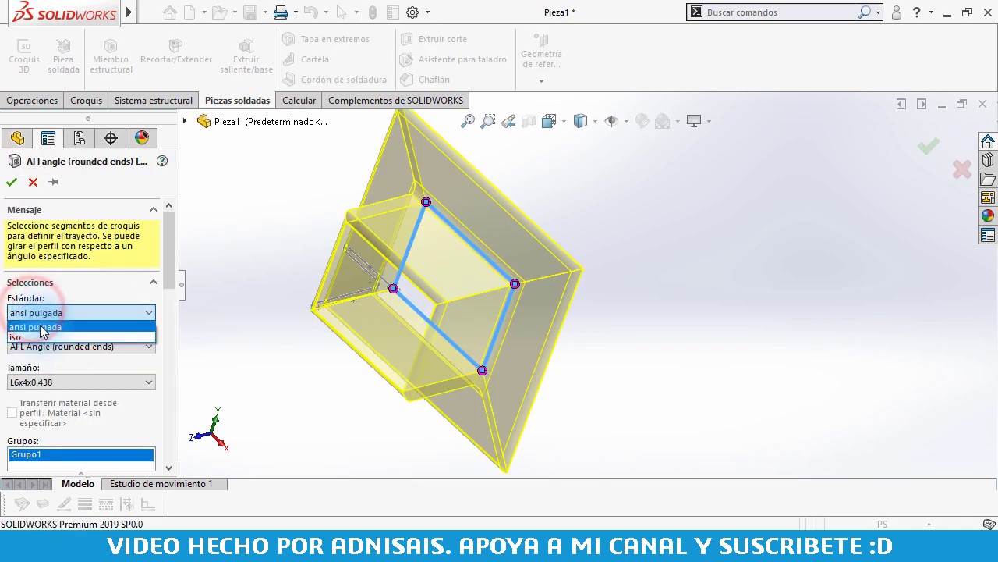
left_click(33, 182)
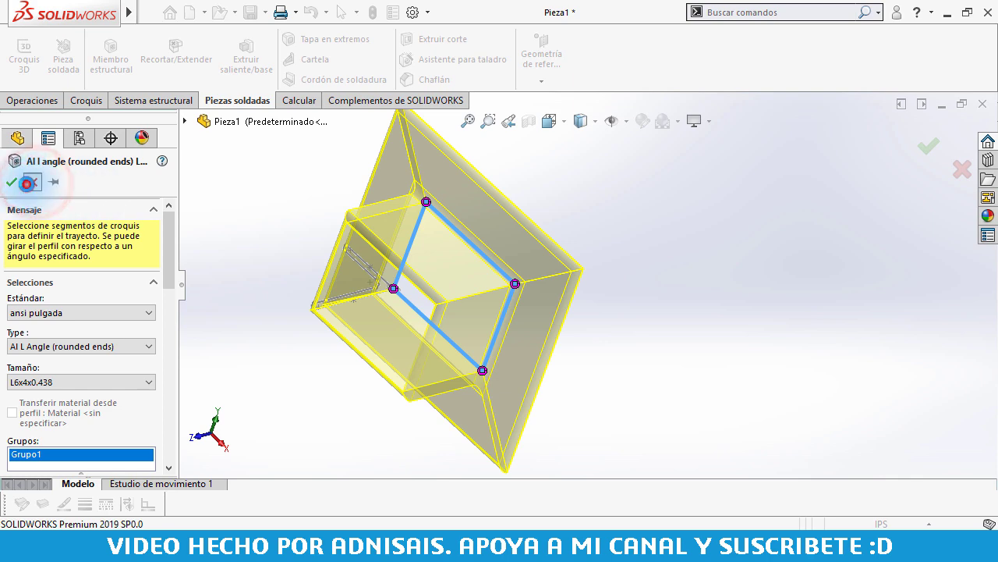
left_click(206, 206)
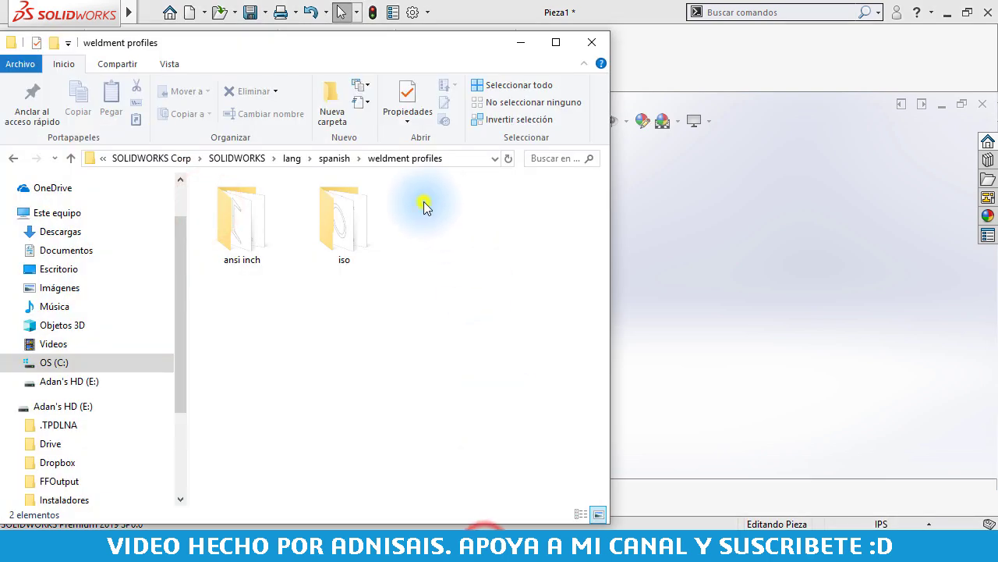
- Create a folder named Personalizada in weldment profiles and return to the SOLIDWORKS part
right_click(424, 201)
mouse_move(268, 390)
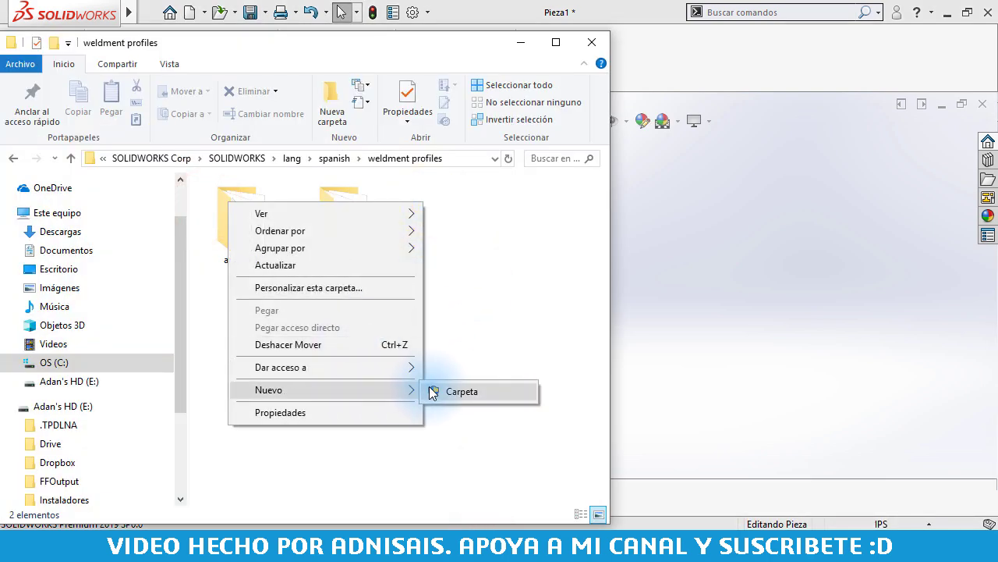
left_click(430, 387)
type("Pe")
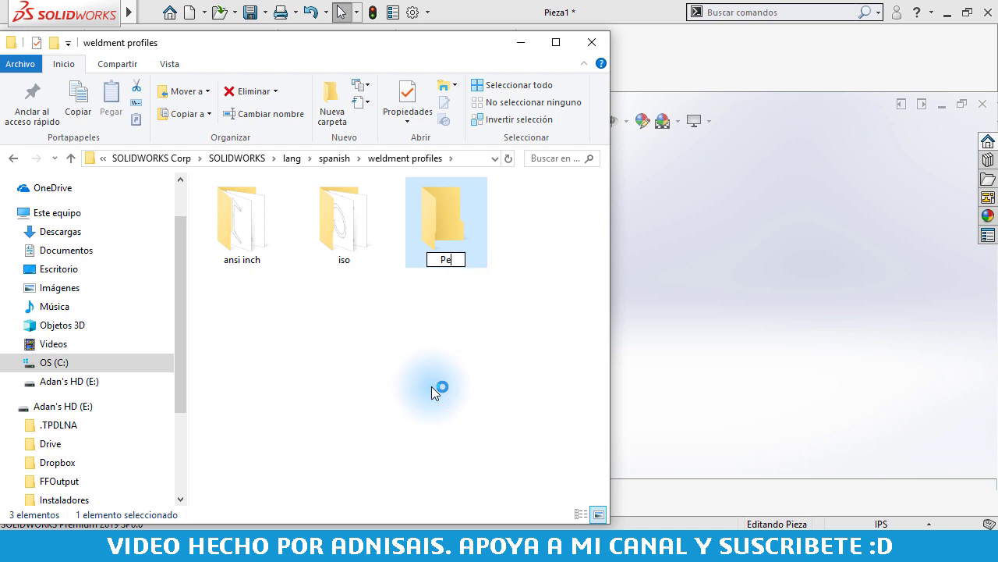
type("rsonalizada")
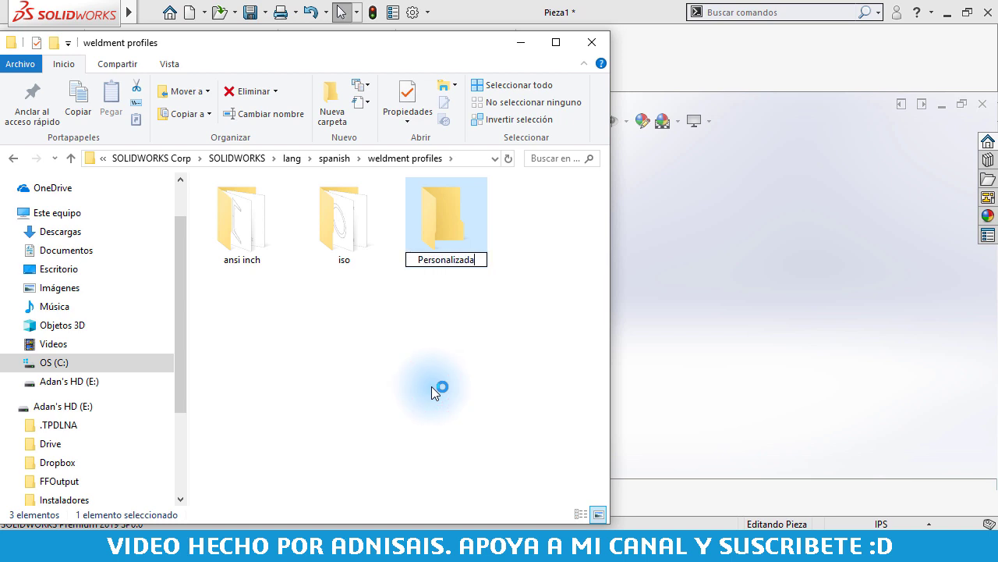
key("Return")
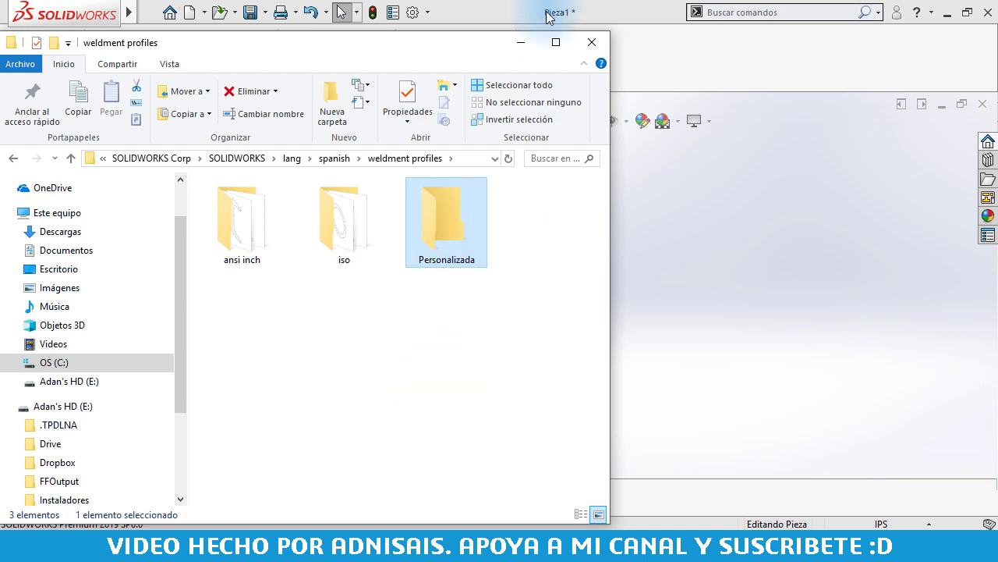
left_click(672, 47)
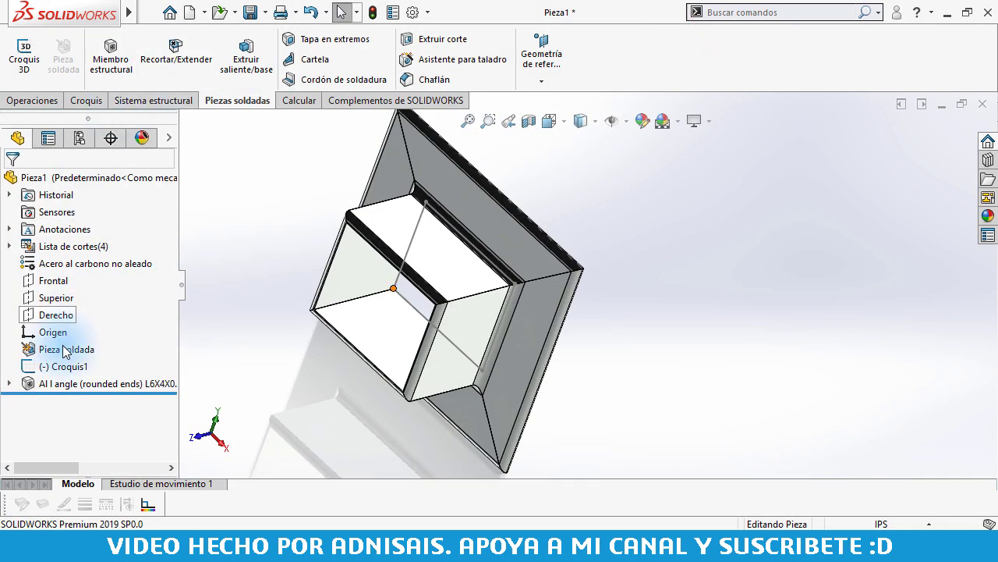
left_click(58, 384)
left_click(67, 317)
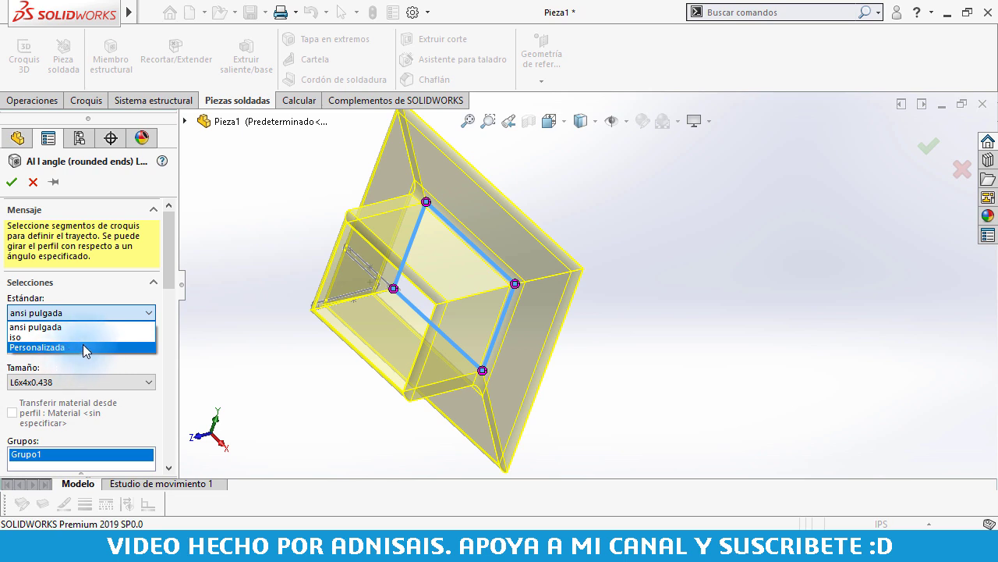
left_click(83, 294)
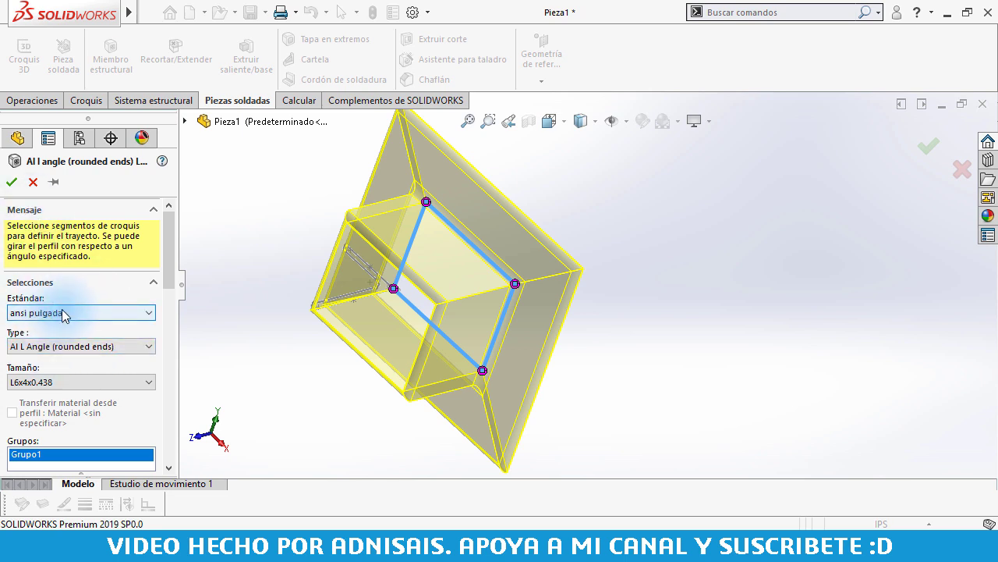
left_click(65, 315)
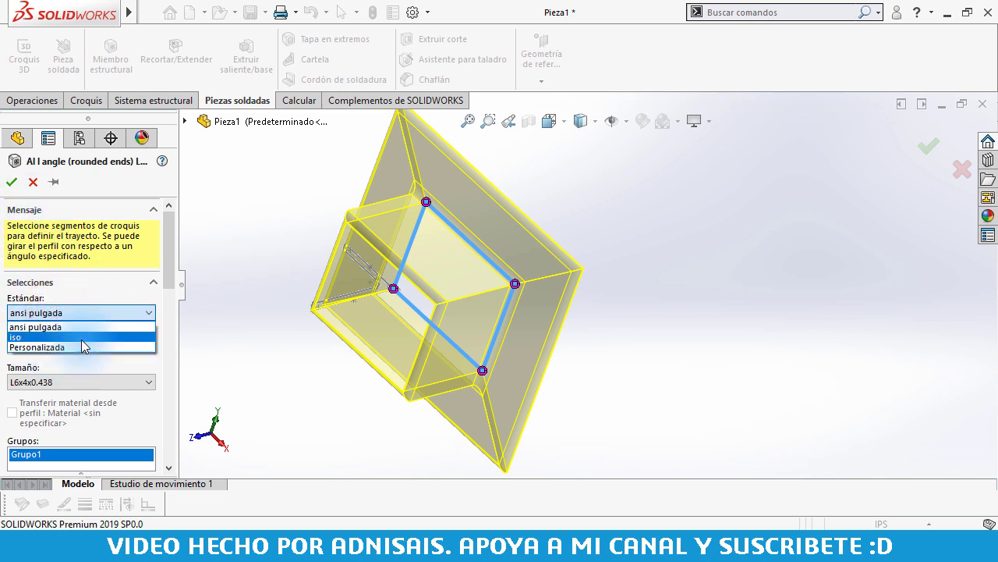
left_click(100, 277)
left_click(88, 347)
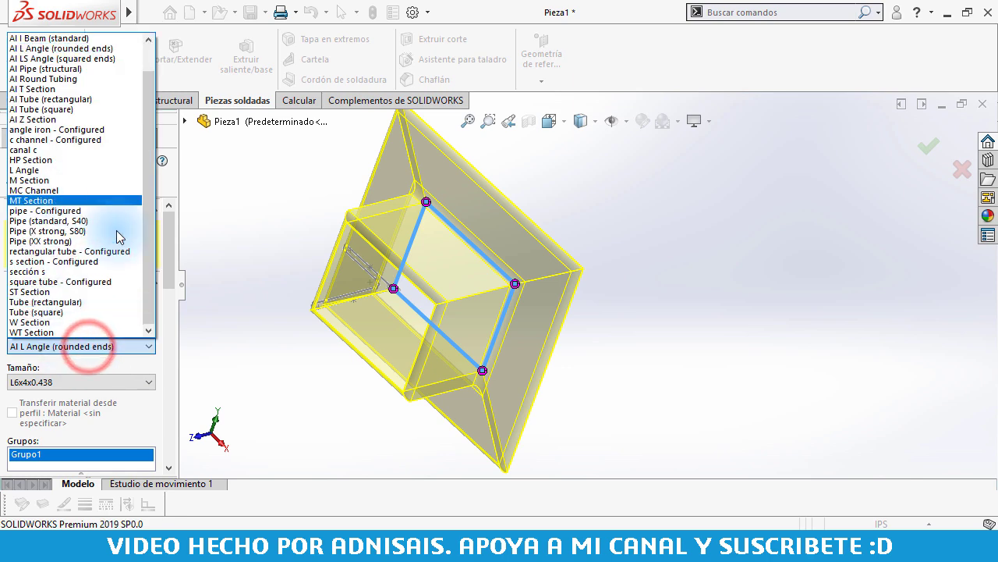
left_click(165, 273)
left_click(33, 182)
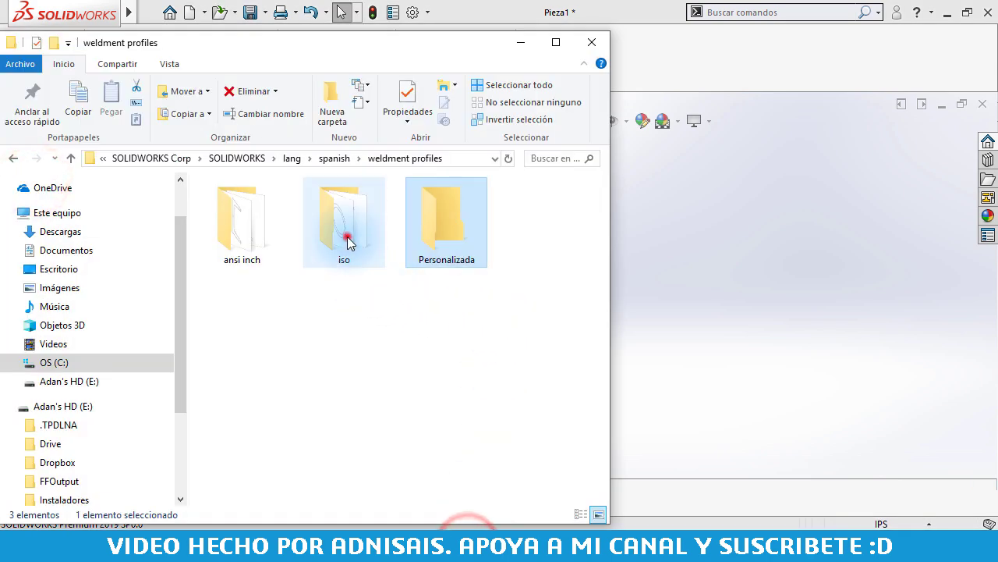
- Browse the iso and ansi inch\AI Channel (standard) folders, then minimize File Explorer
double_click(348, 243)
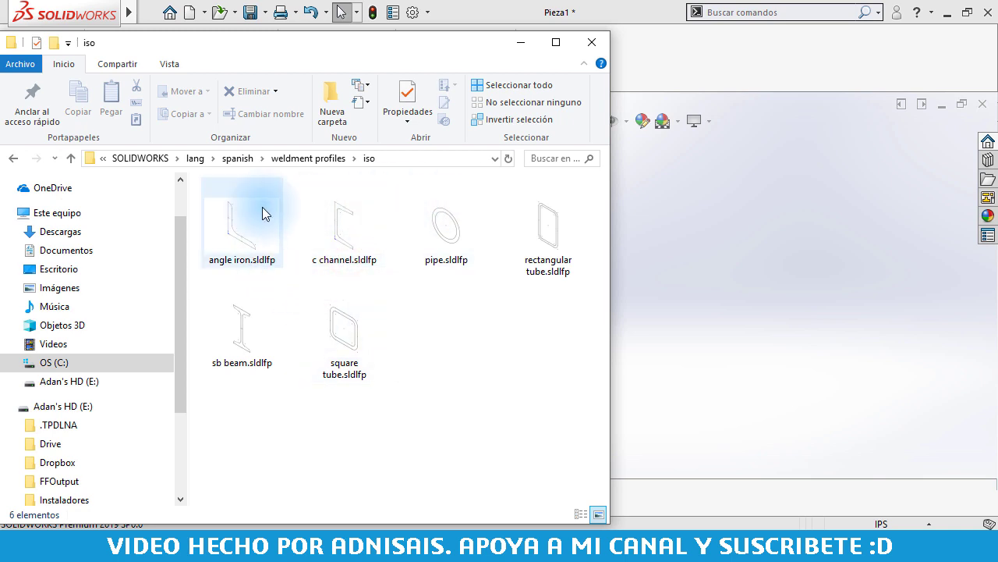
left_click(14, 158)
left_click(239, 234)
double_click(239, 234)
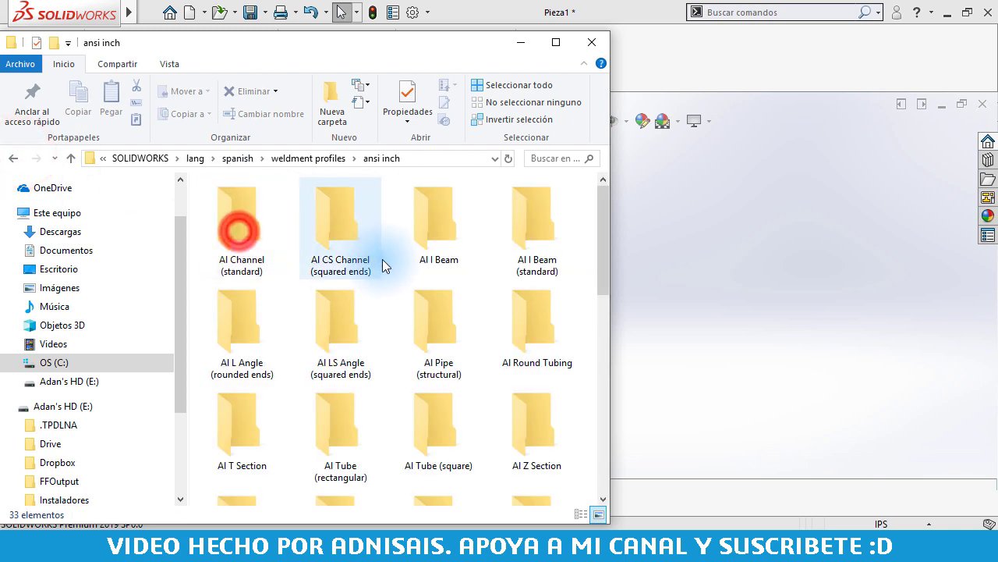
mouse_move(602, 205)
left_mouse_down()
mouse_move(607, 391)
mouse_move(601, 202)
left_mouse_up()
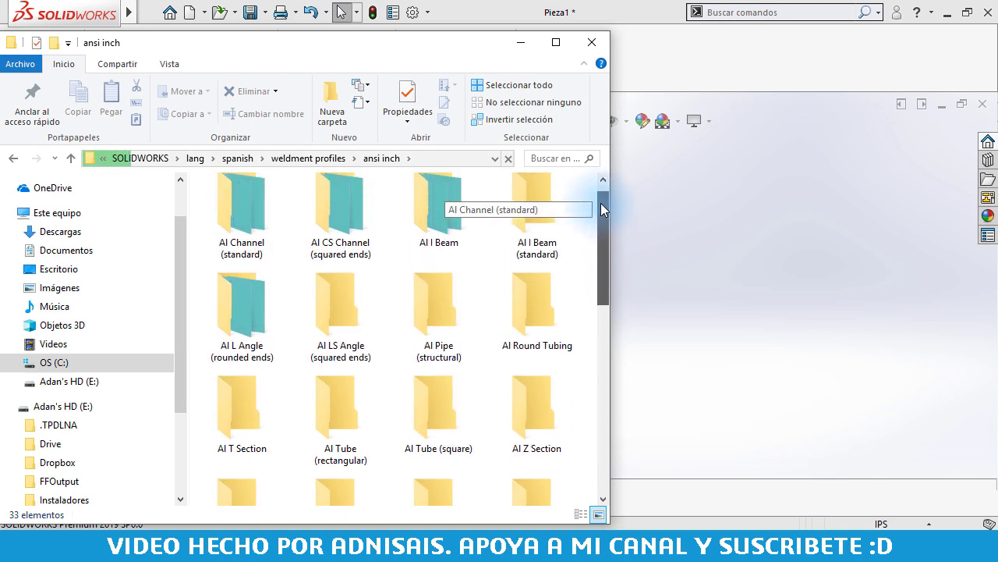
double_click(280, 220)
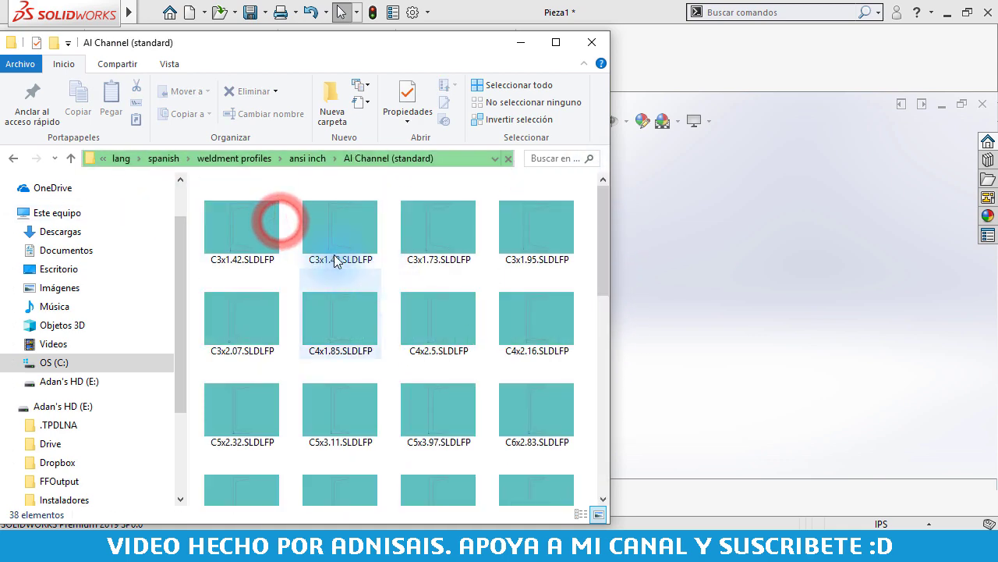
mouse_move(607, 202)
left_mouse_down()
mouse_move(606, 433)
mouse_move(597, 196)
left_mouse_up()
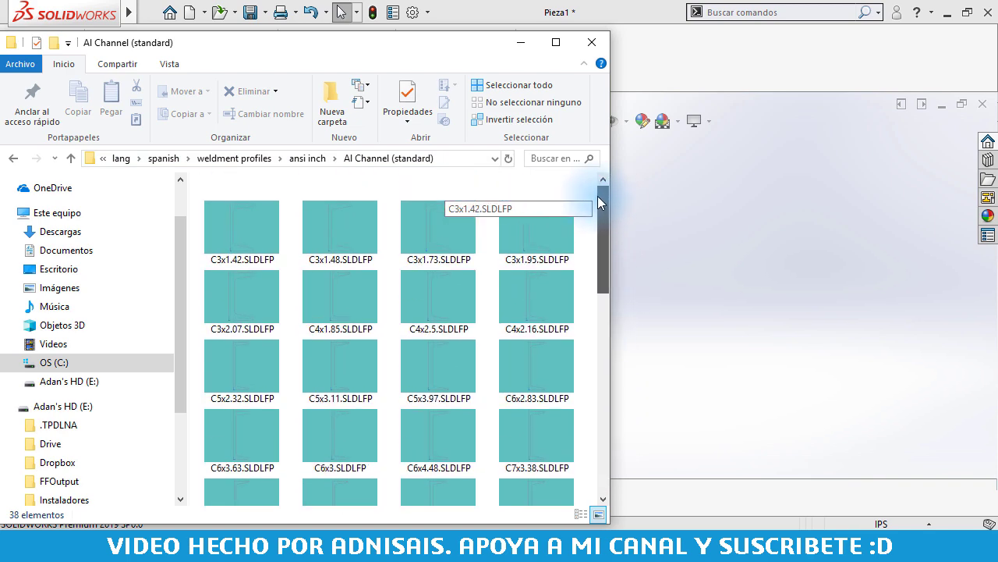
left_click(12, 158)
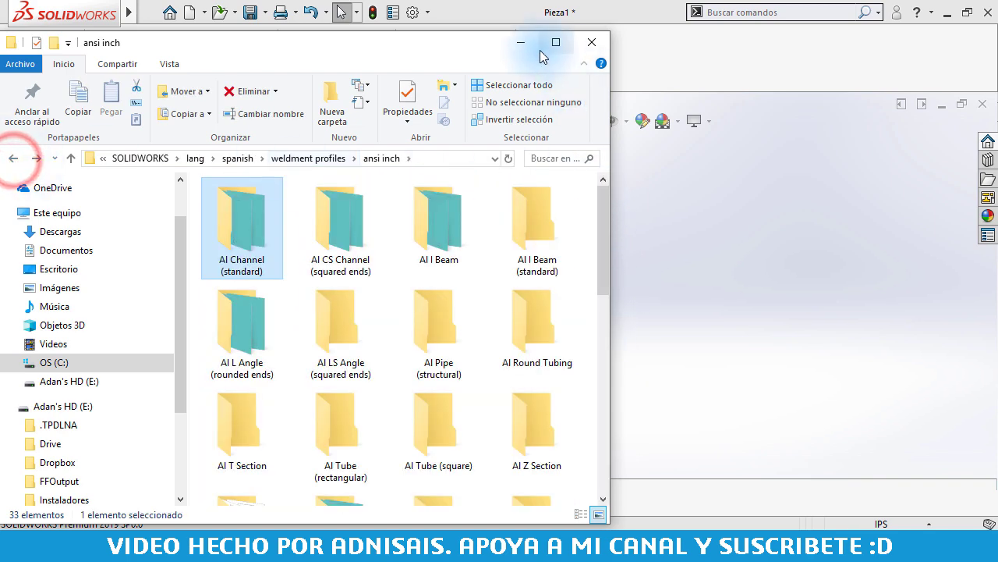
left_click(519, 43)
- Edit the structural member feature and place File Explorer beside its settings
right_click(41, 384)
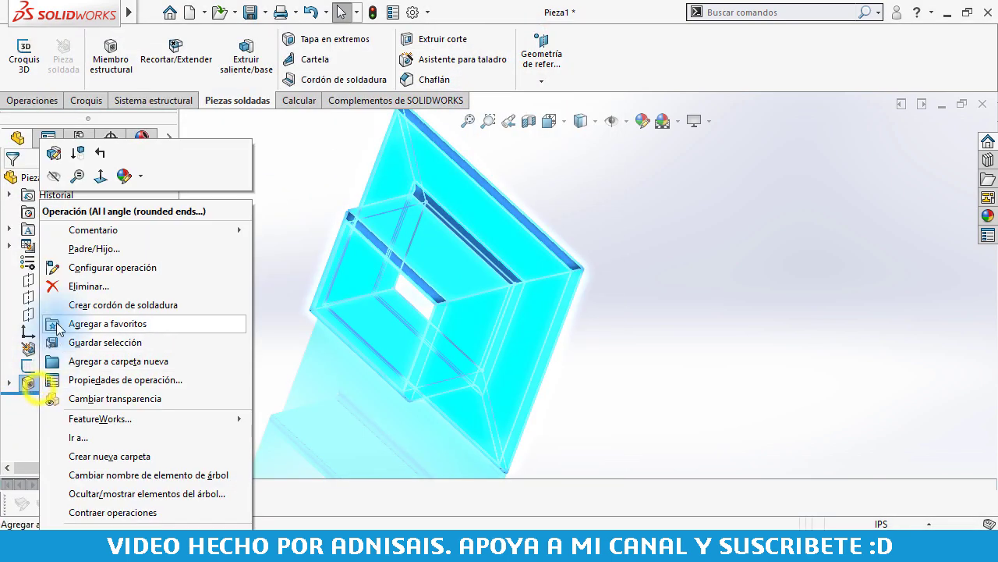
left_click(54, 152)
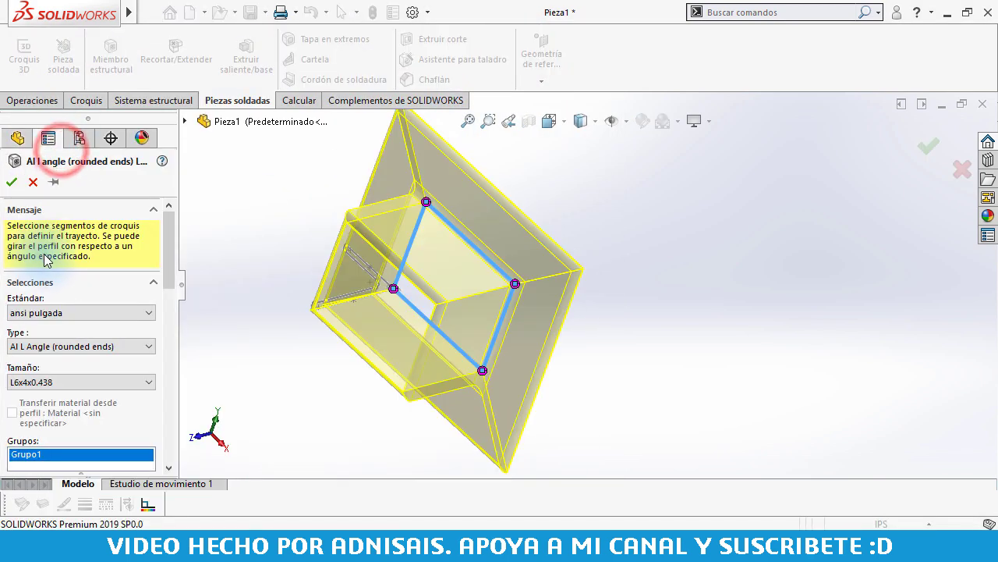
key("alt+Tab")
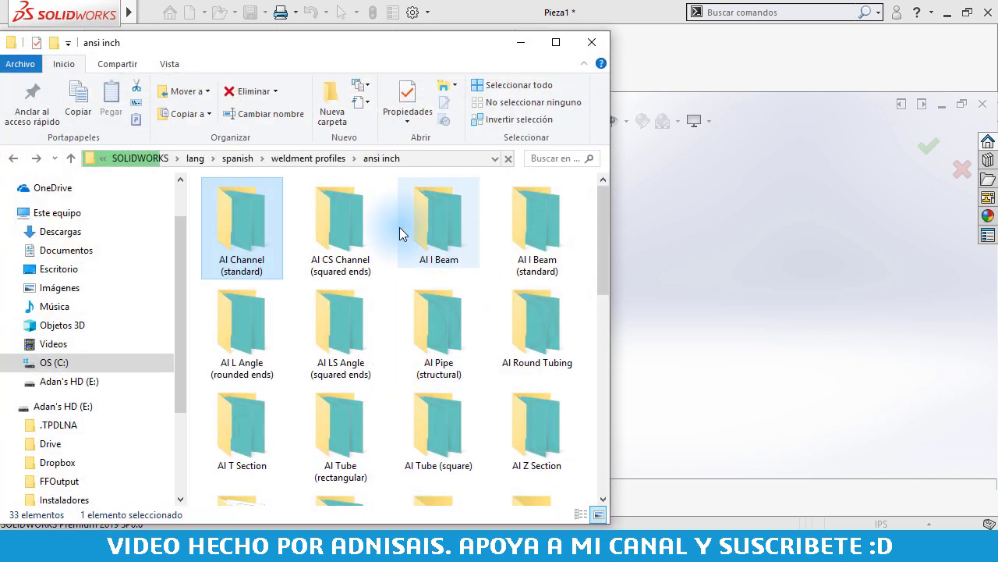
left_click(279, 158)
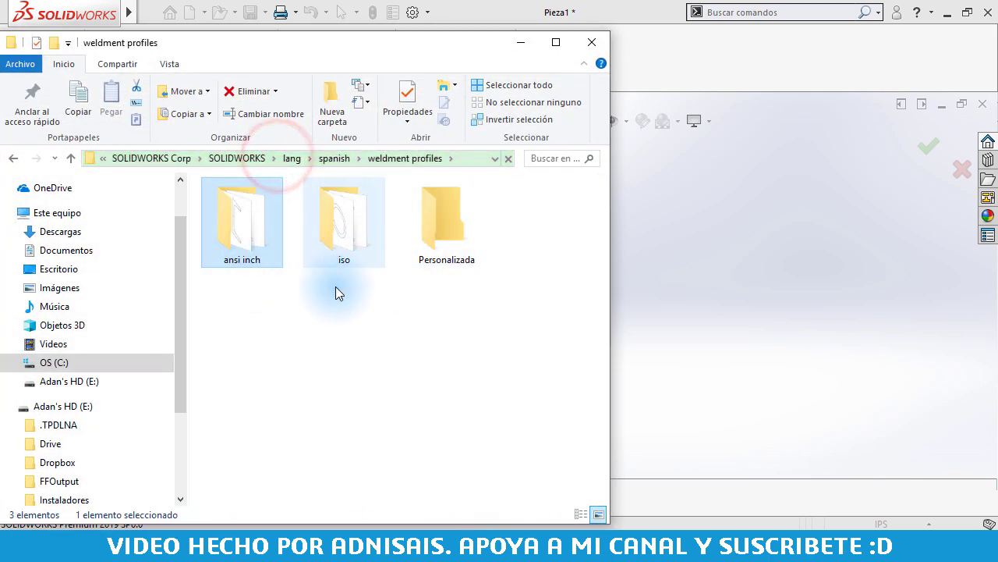
left_click_drag(320, 45, 759, 44)
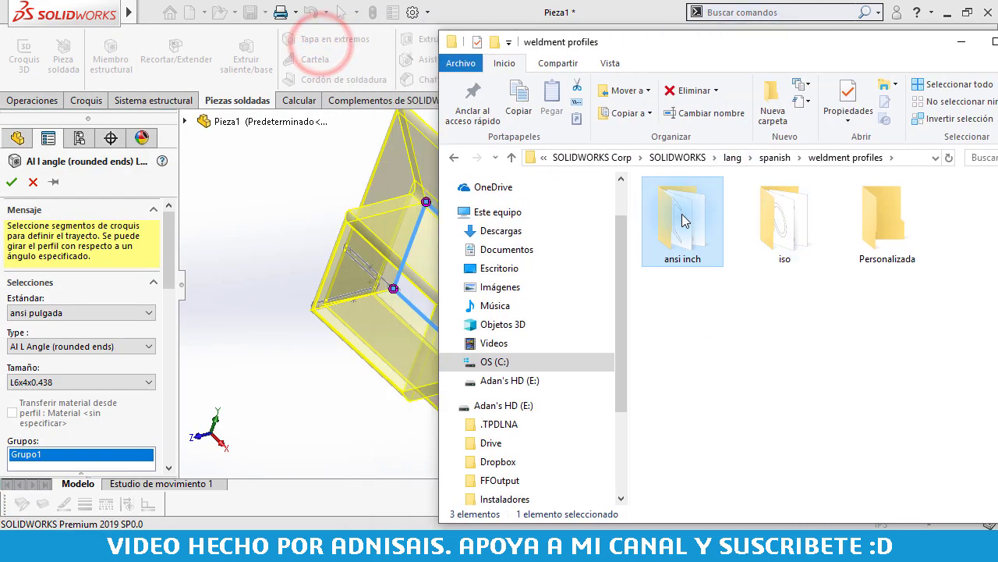
- Copy C3x1.42.SLDLFP from ansi inch\AI Channel (standard) and open the Personalizada folder
double_click(690, 217)
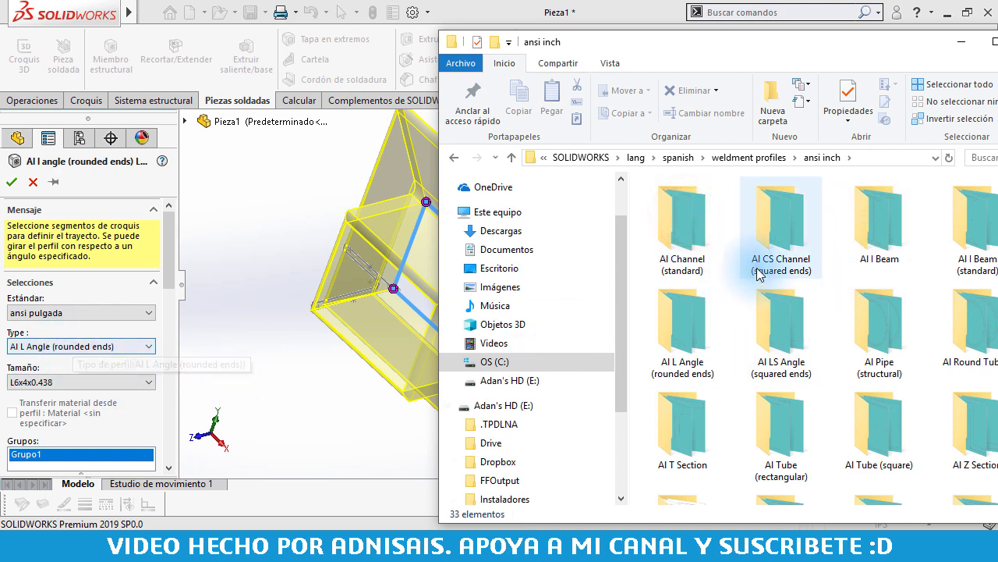
double_click(702, 252)
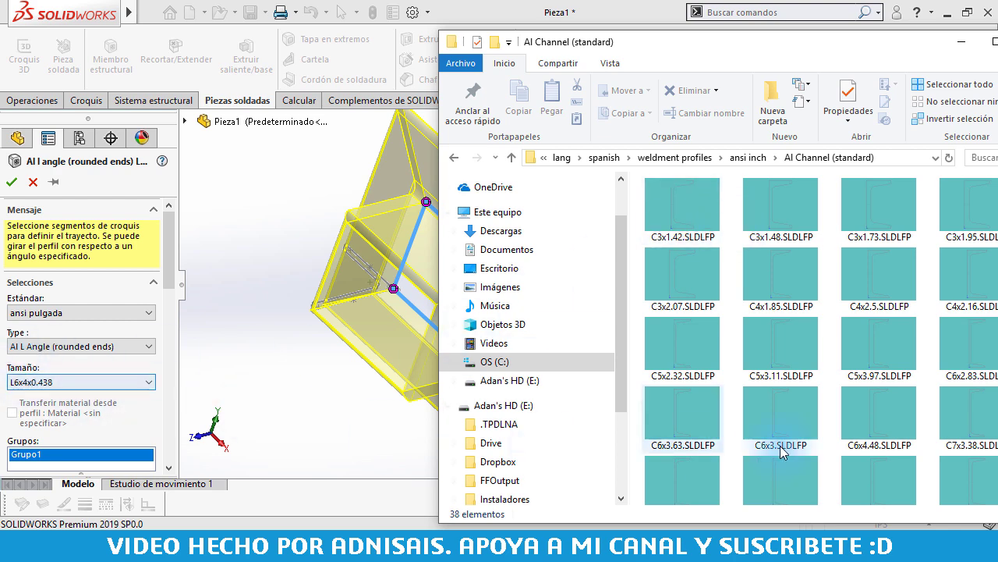
left_click(702, 216)
right_click(702, 216)
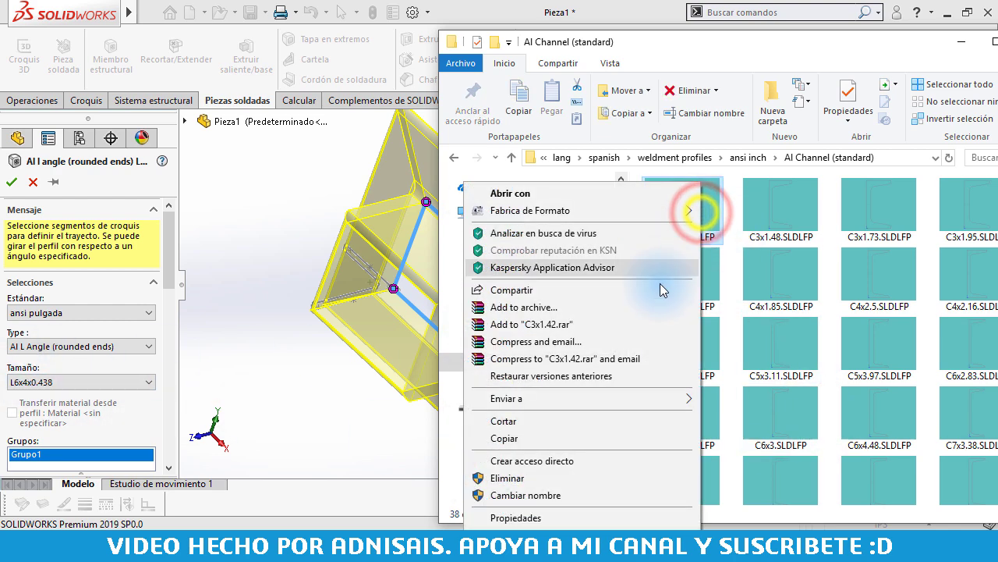
left_click(567, 439)
left_click(454, 157)
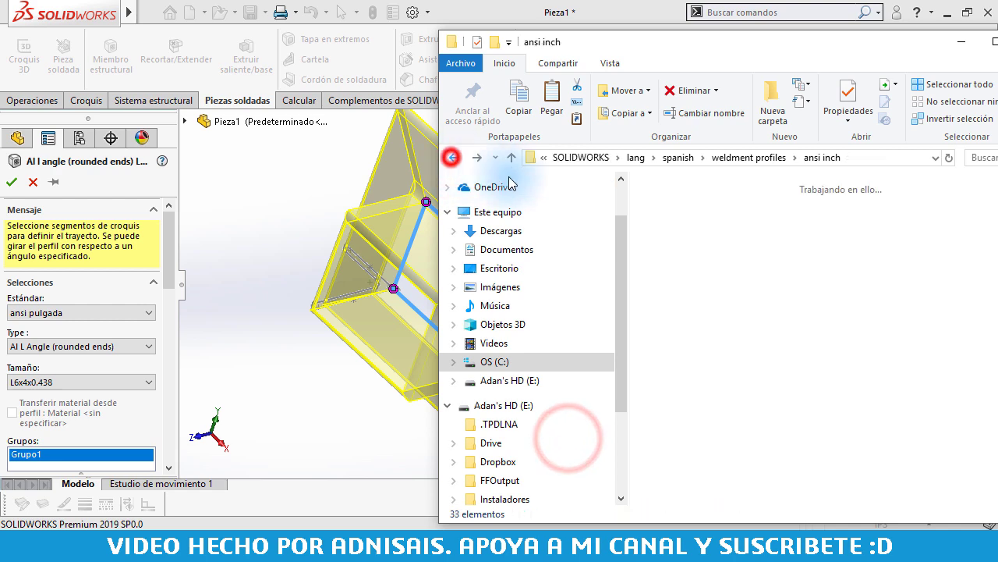
left_click(453, 157)
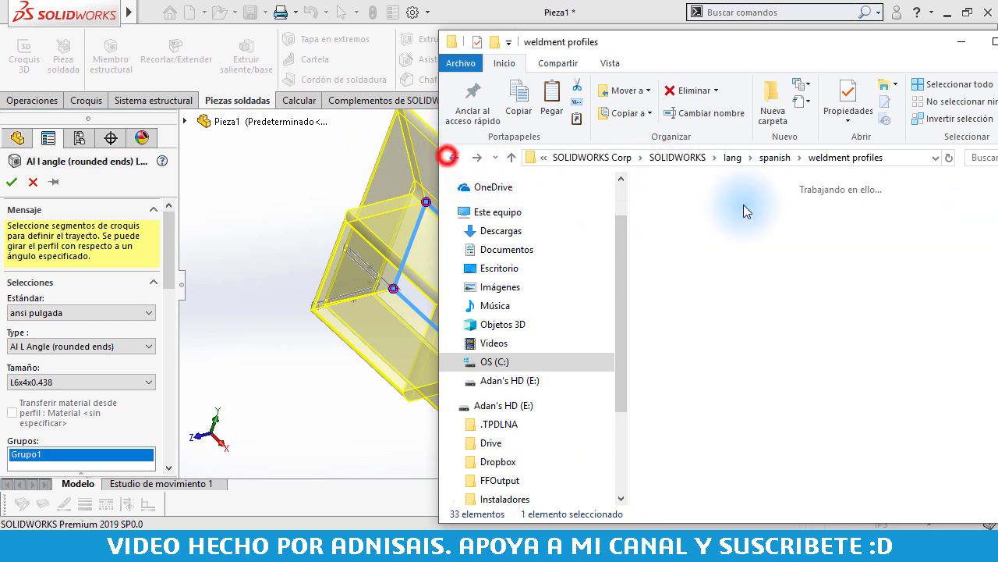
double_click(899, 226)
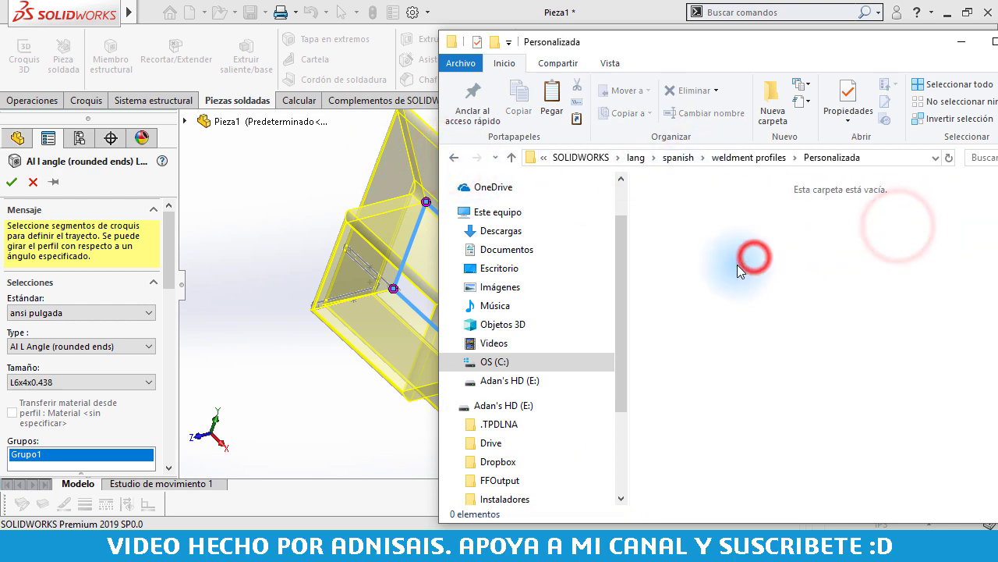
- Create a new folder named 'Canal personalizado' inside Personalizada, granting administrator permission
left_click(771, 100)
key("Return")
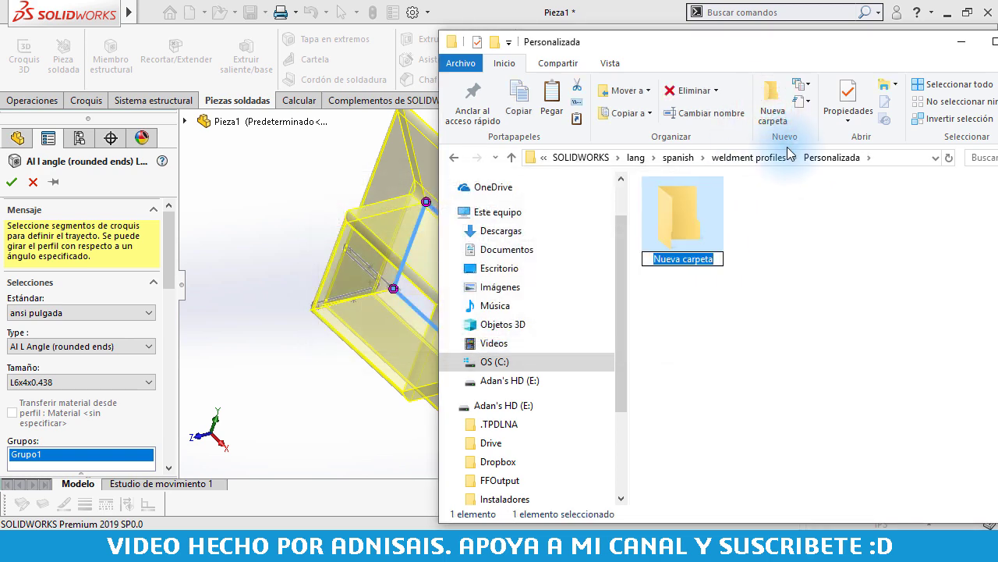
type("Canal person")
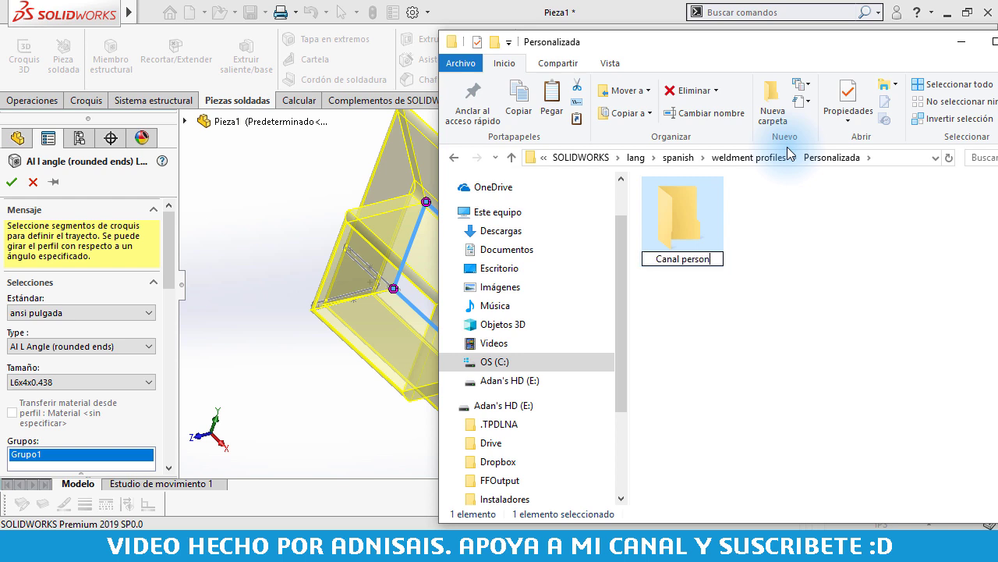
type("alizado")
key("Return")
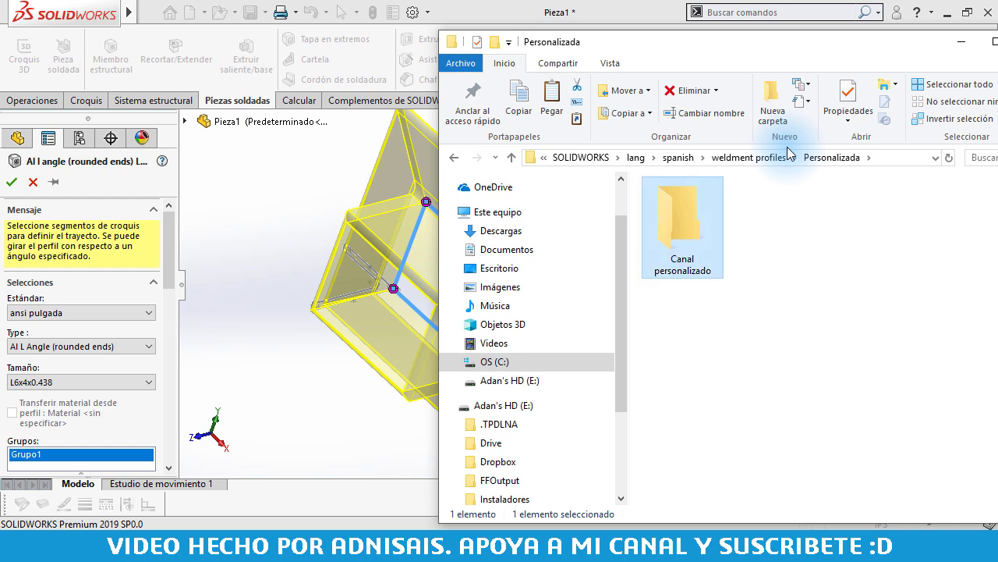
- Paste the copied C3x1.42 profile into the Canal personalizado folder with administrator approval
double_click(679, 213)
right_click(714, 254)
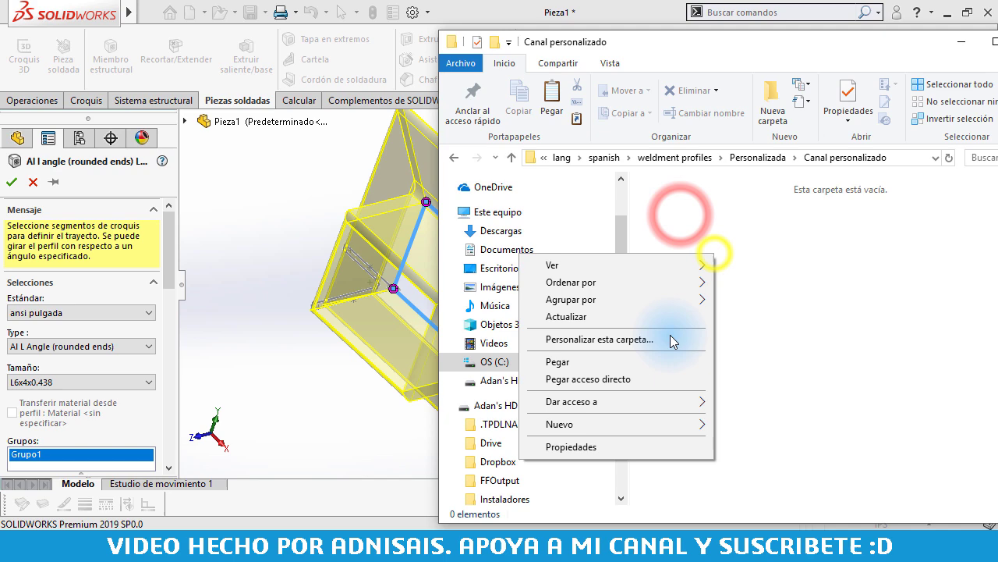
left_click(613, 361)
left_click(266, 178)
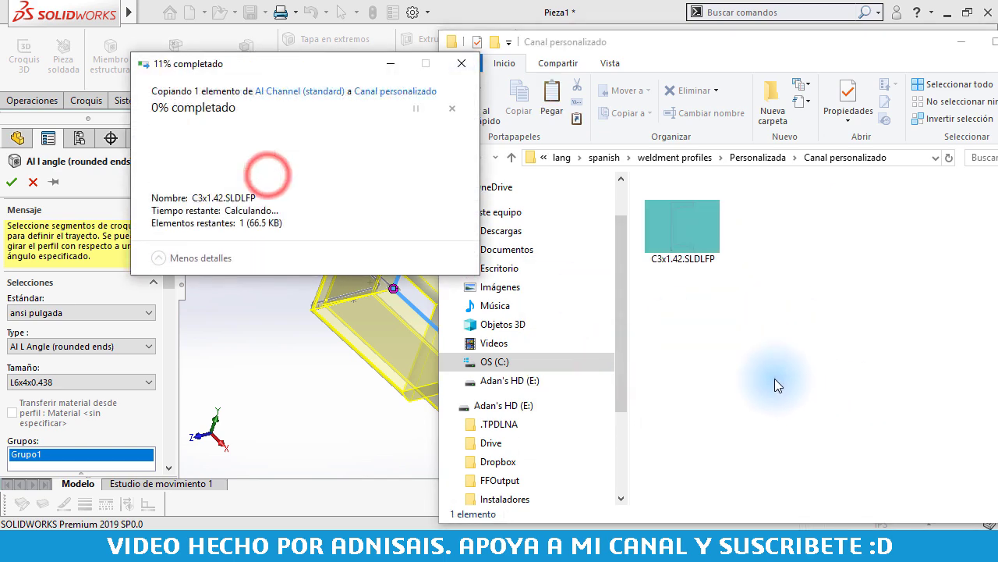
left_click(774, 353)
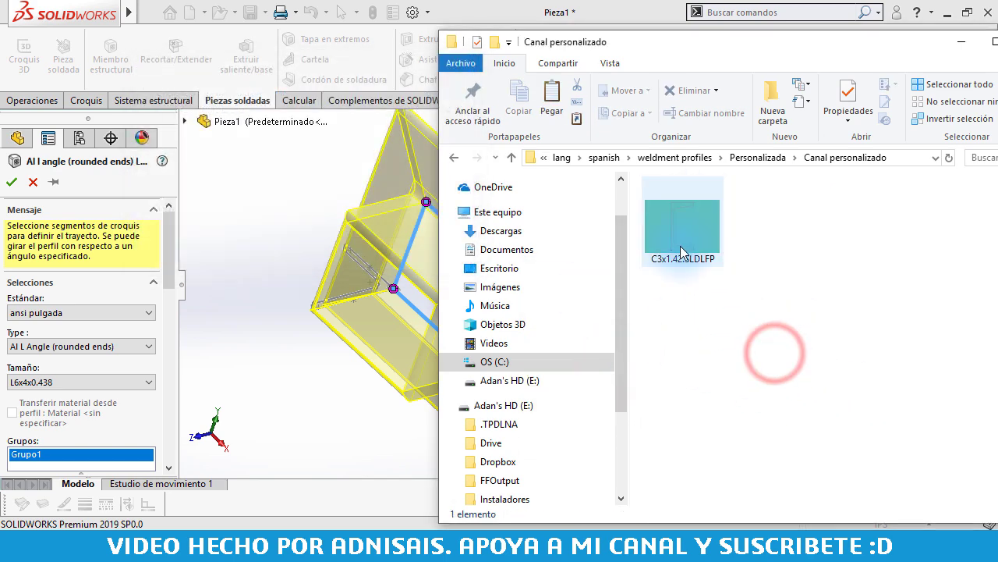
- Rename the pasted C3x1.42.SLDLFP to 'Canal personalizado chido.SLDLFP', granting administrator permission
left_click_drag(684, 248, 677, 257)
left_click(692, 237)
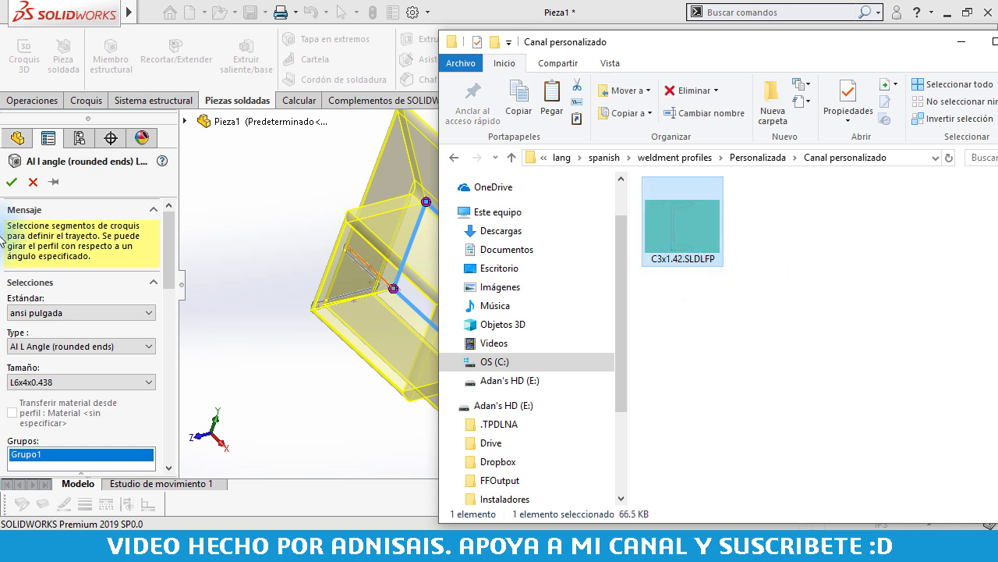
left_click(700, 259)
type("anal personalizado chido")
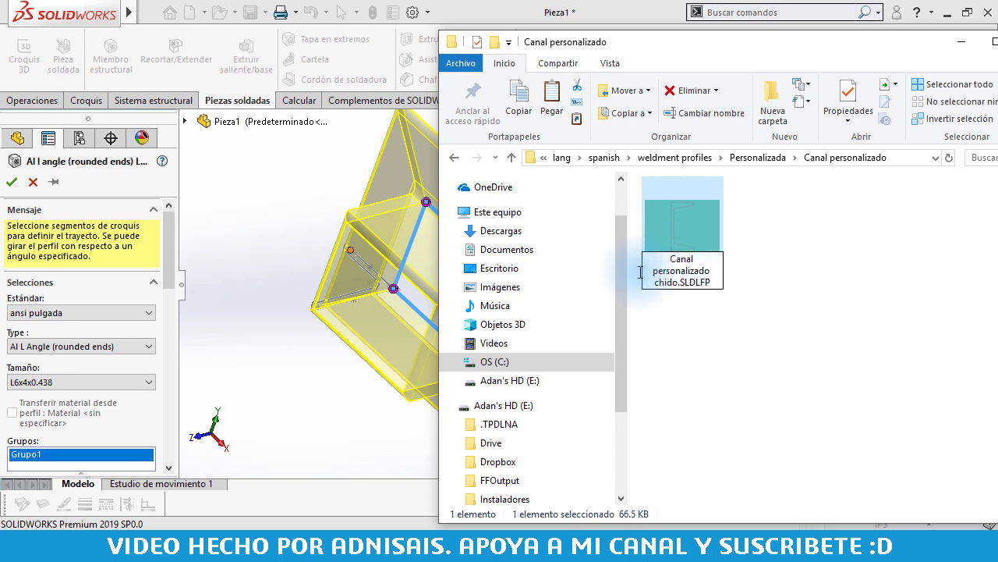
left_click(790, 308)
left_click(483, 323)
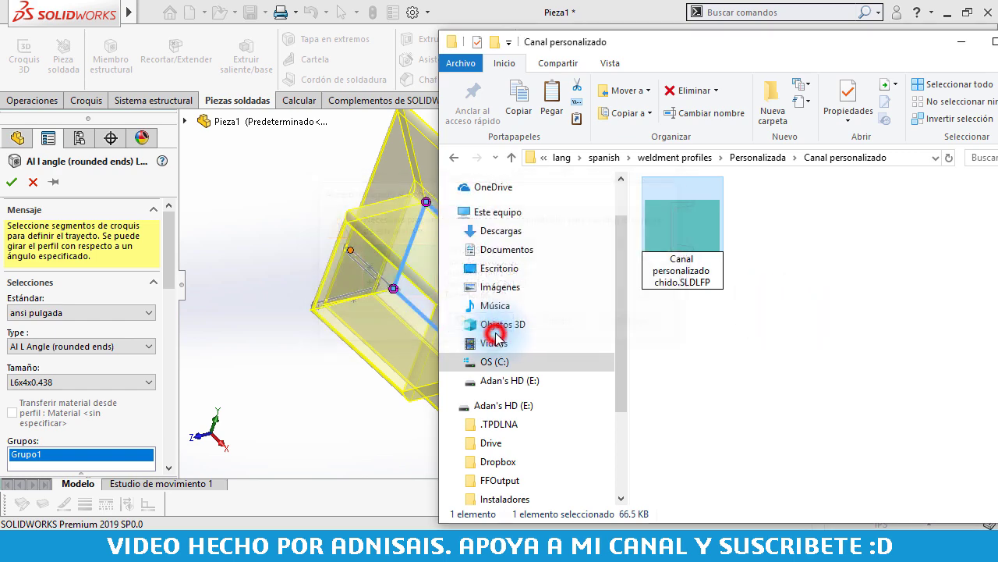
left_click(832, 332)
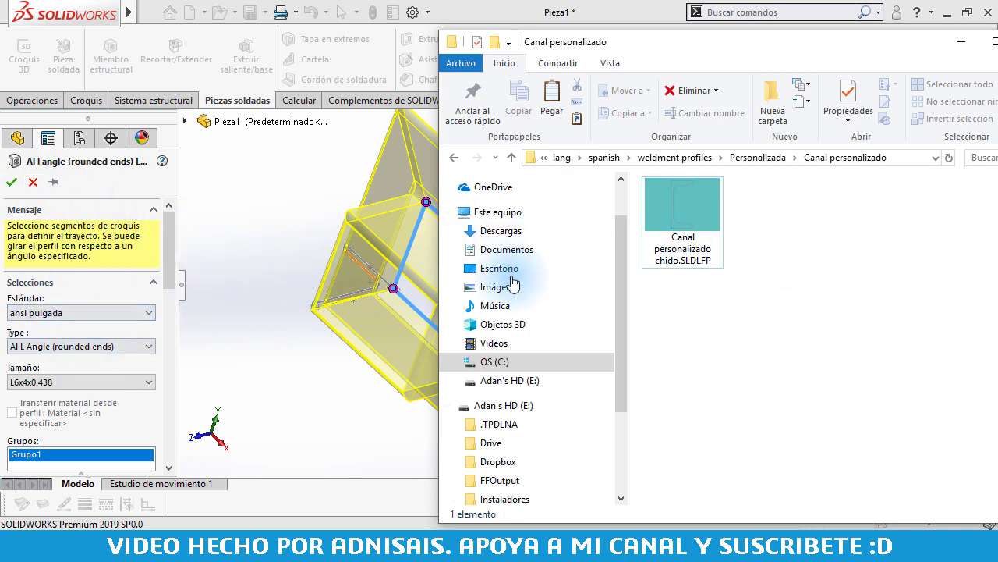
- Go back up to weldment profiles, open the iso folder and shift the Explorer window left
left_click(668, 159)
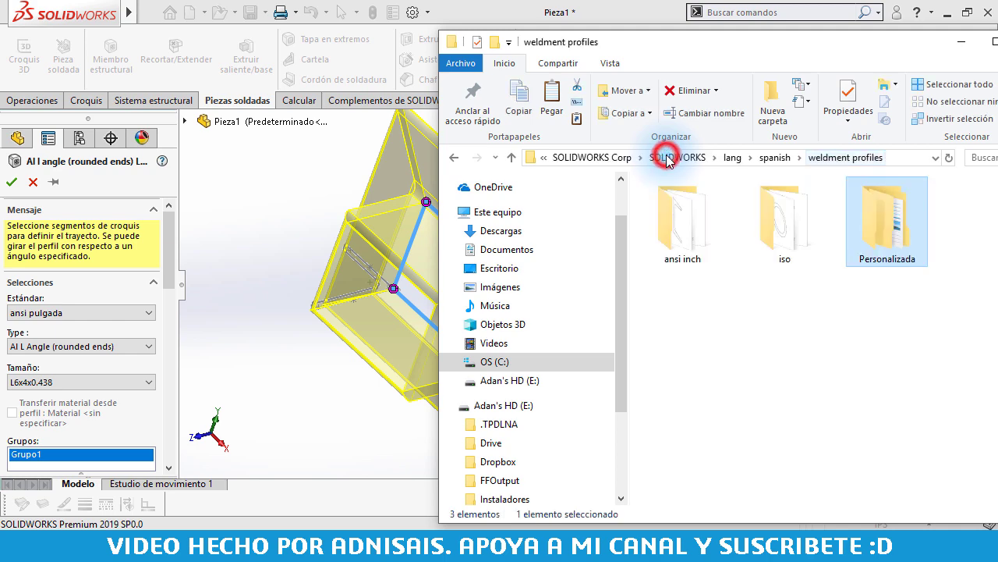
double_click(785, 206)
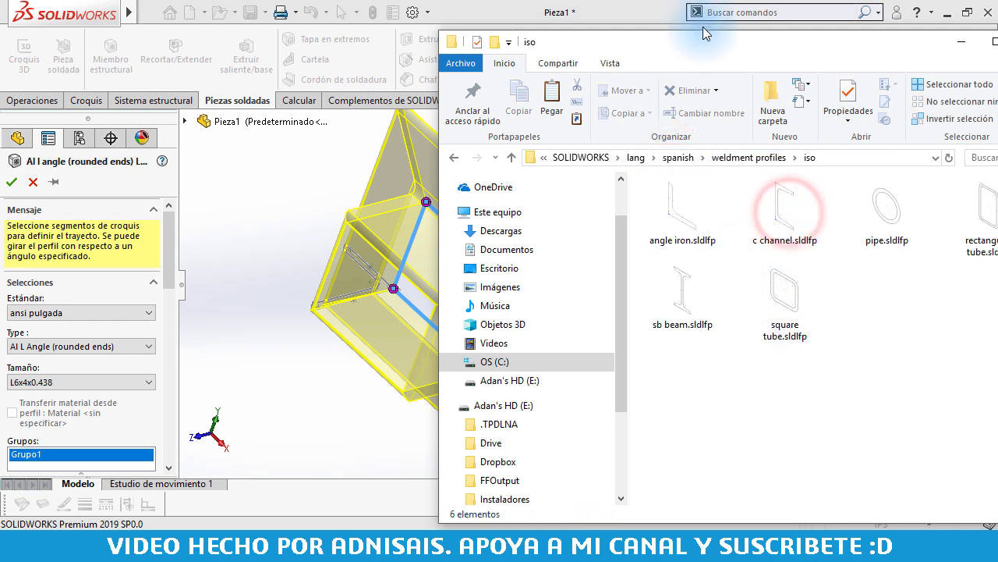
left_click_drag(711, 35, 618, 29)
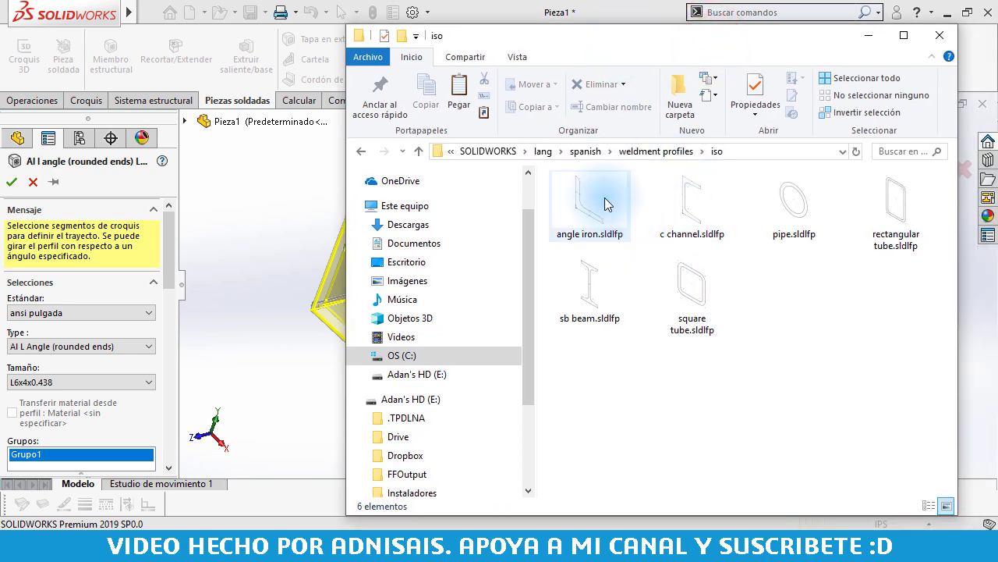
left_click(869, 305)
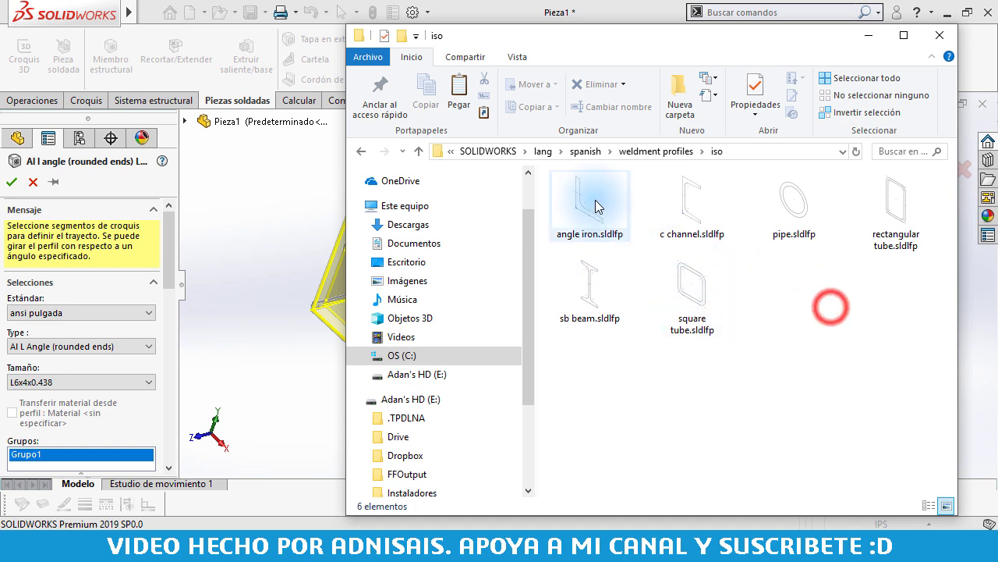
left_click(880, 301)
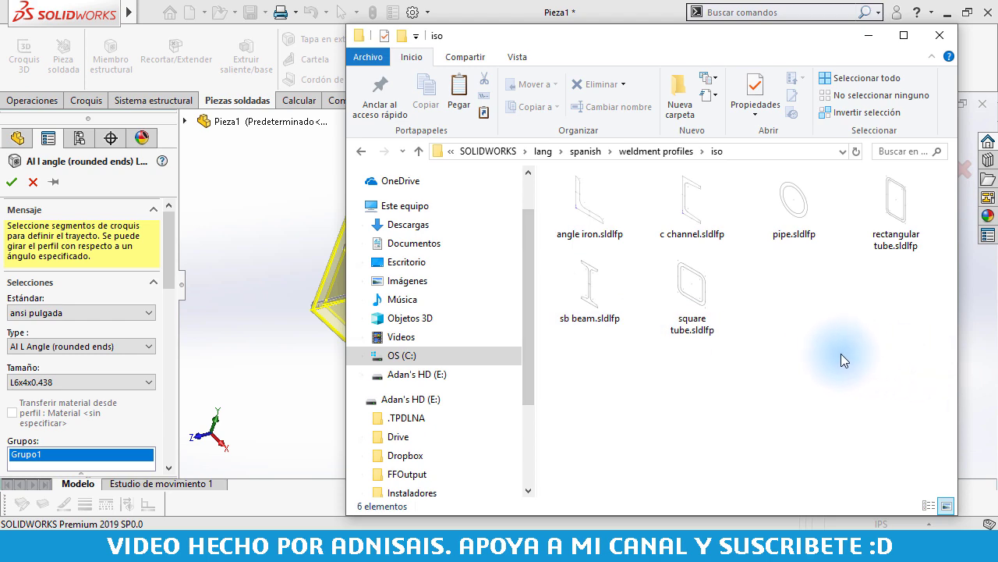
- Finish the structural member edit and open the ISO angle iron profile read-only
left_click(11, 182)
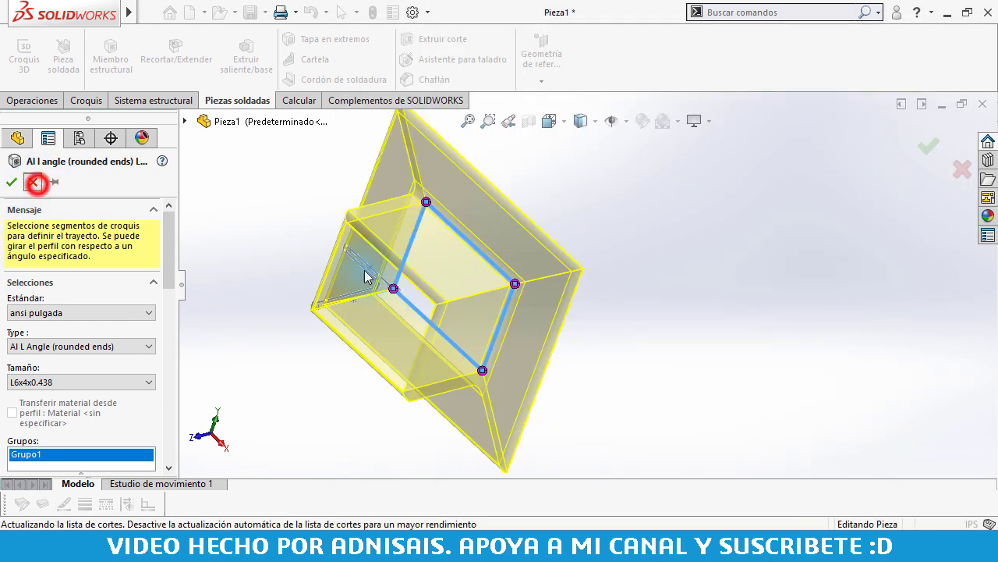
left_click(941, 106)
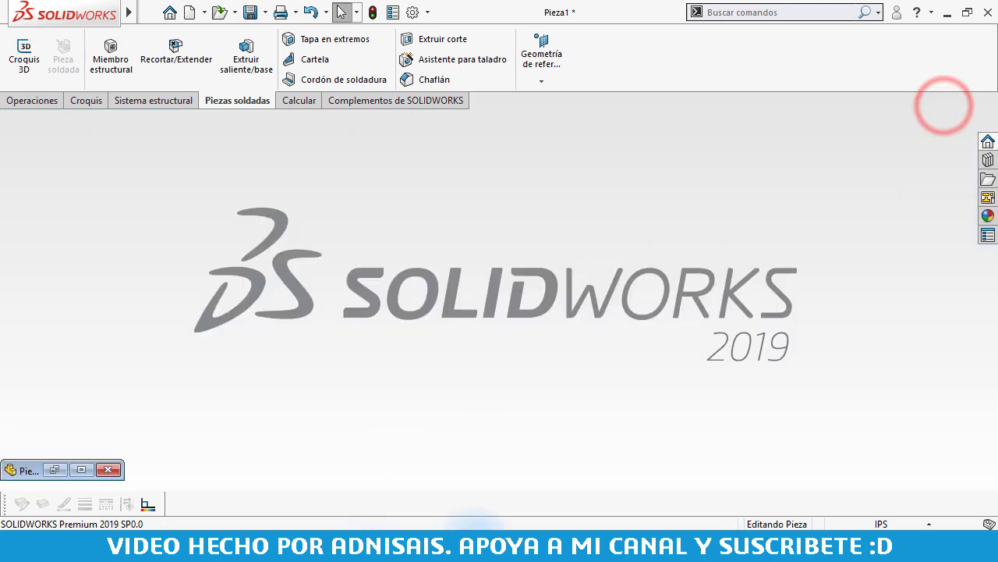
left_click(476, 546)
left_click(584, 197)
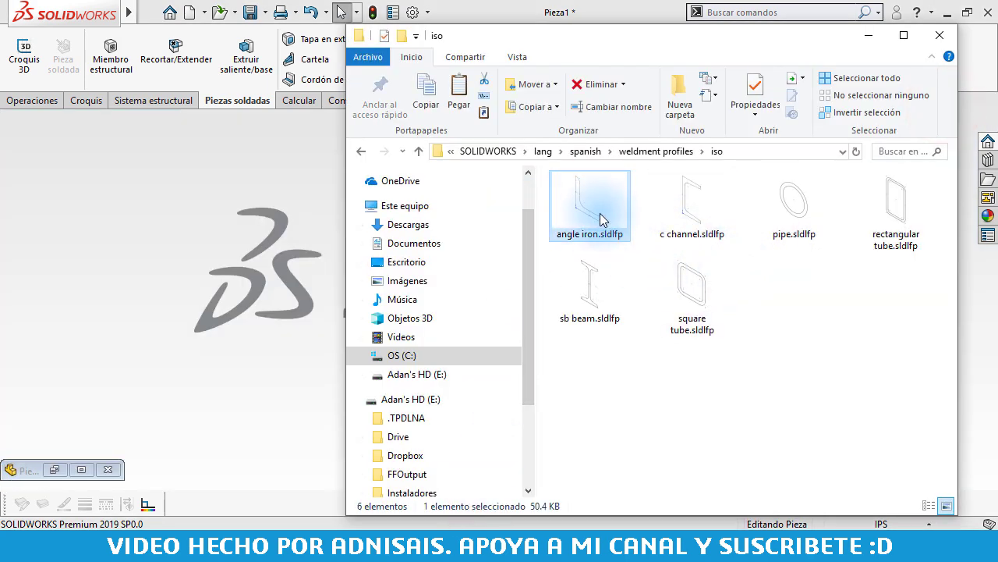
mouse_move(628, 212)
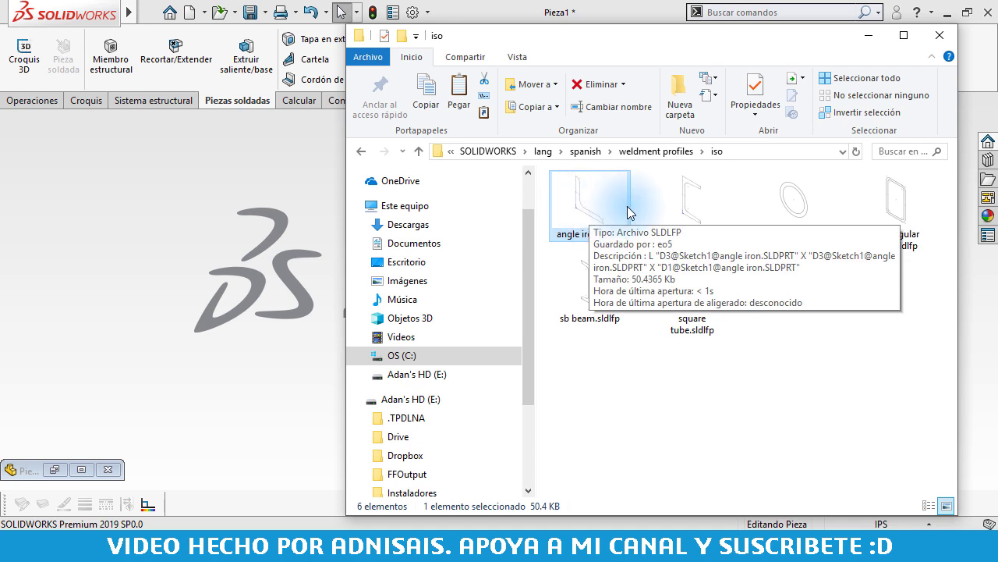
left_click_drag(593, 211, 140, 222)
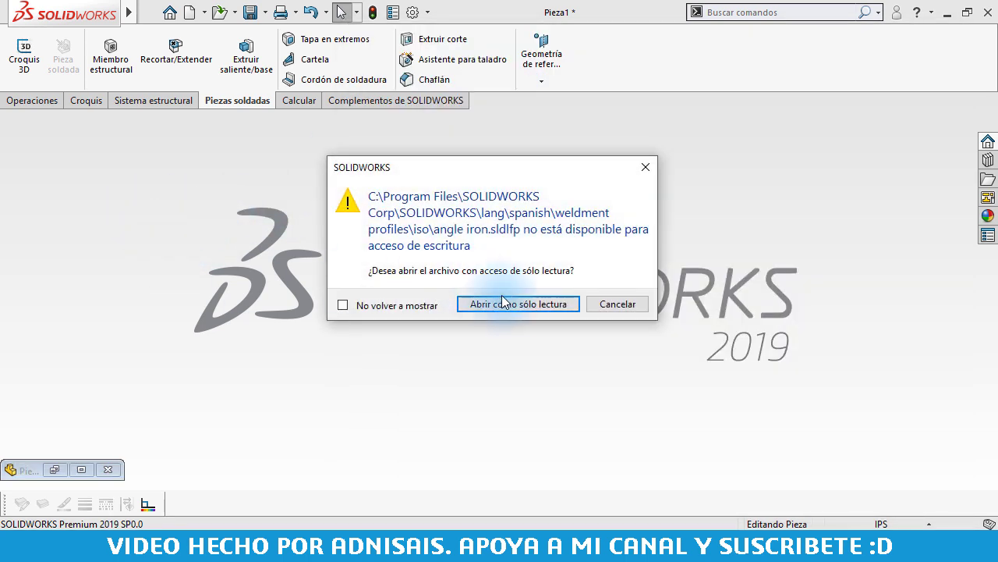
left_click(507, 305)
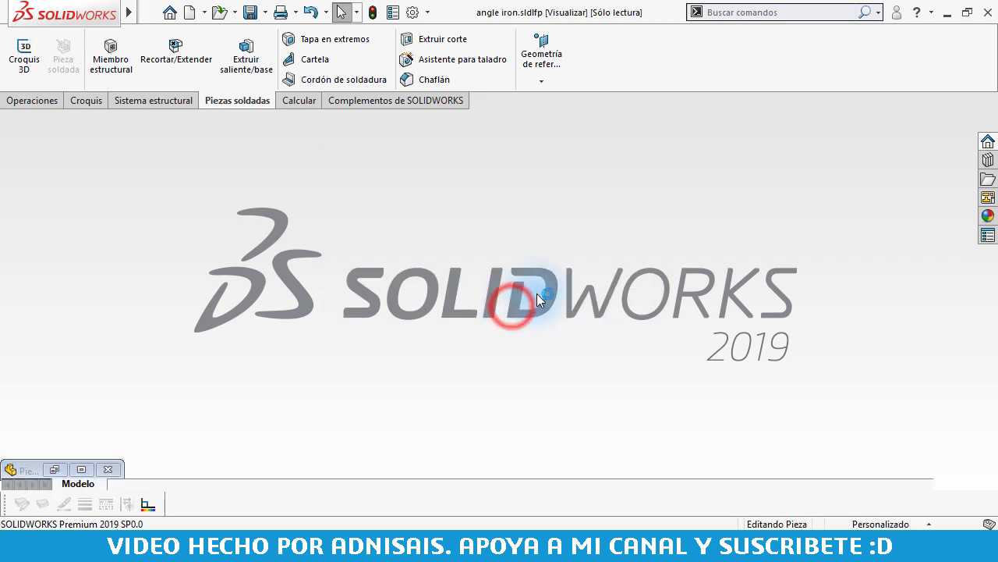
- Switch the angle iron among its 20 x 20 x 3, 25 x 25 x 4 and 35 x 35 x 5 configurations
left_click(79, 138)
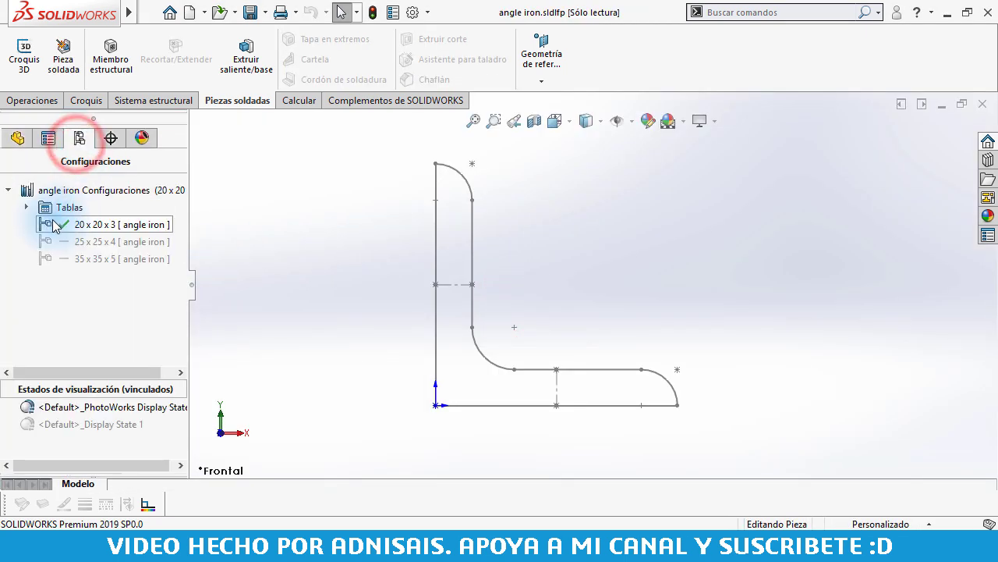
double_click(74, 241)
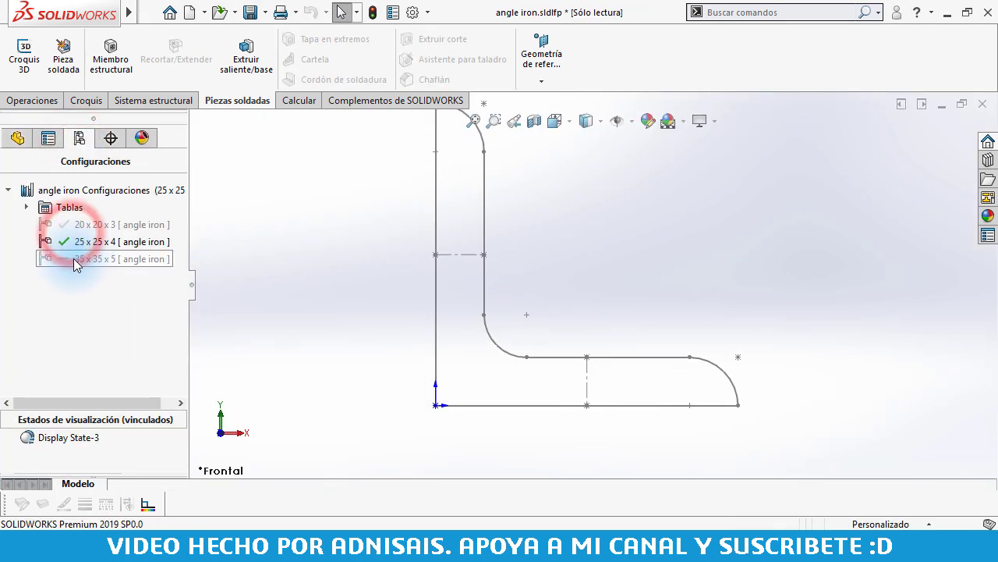
double_click(77, 258)
double_click(74, 241)
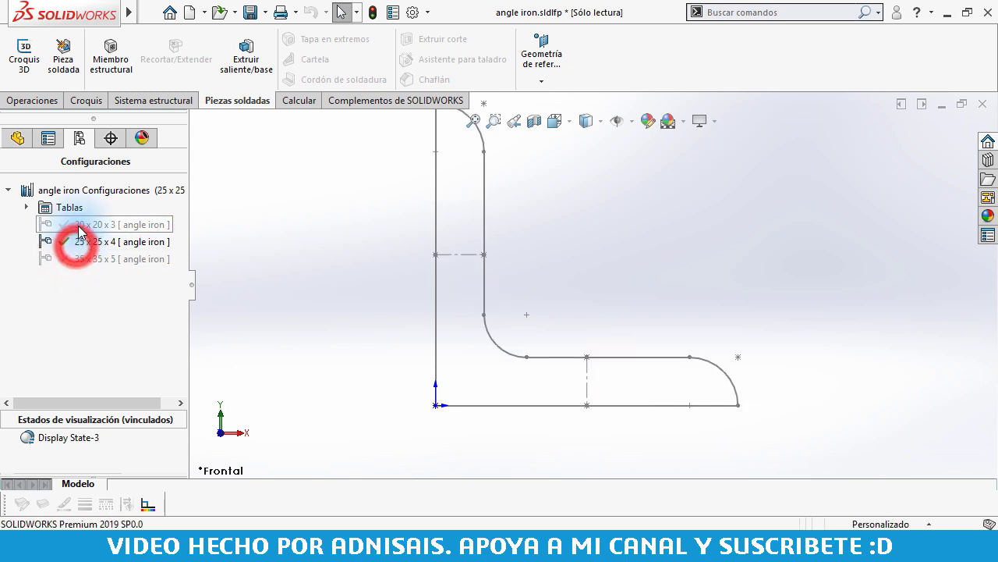
double_click(74, 224)
double_click(79, 242)
double_click(74, 259)
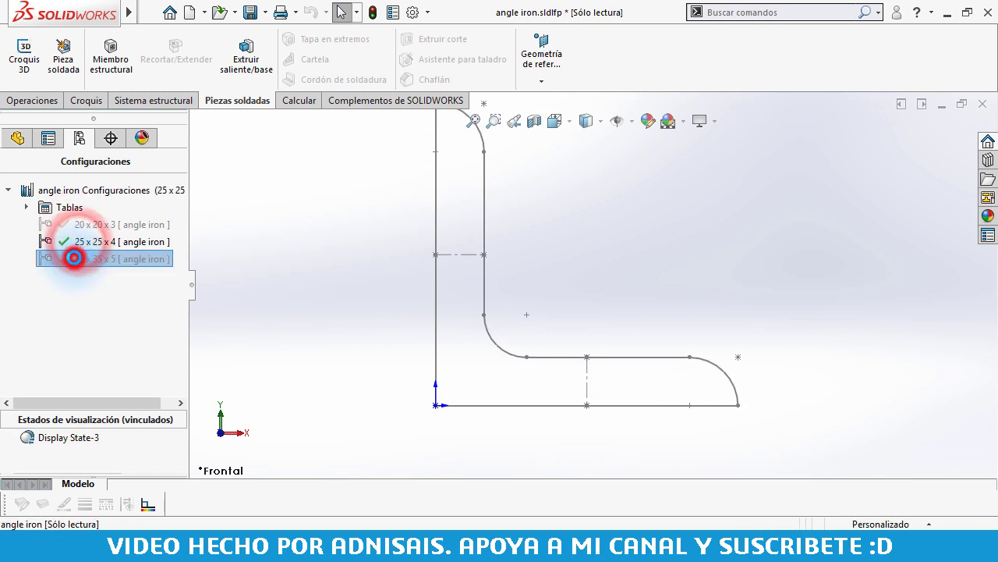
left_click(72, 224)
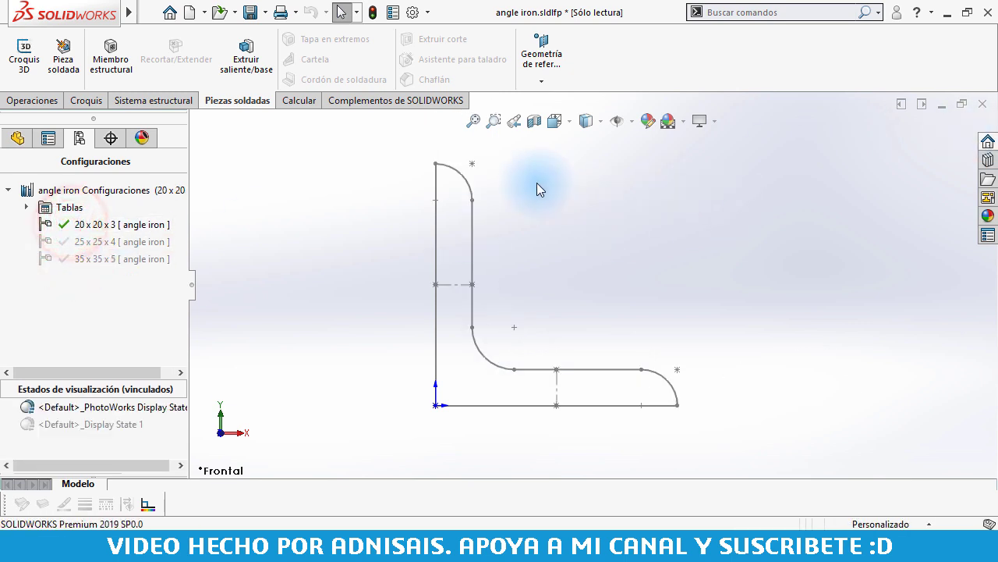
double_click(70, 241)
double_click(62, 258)
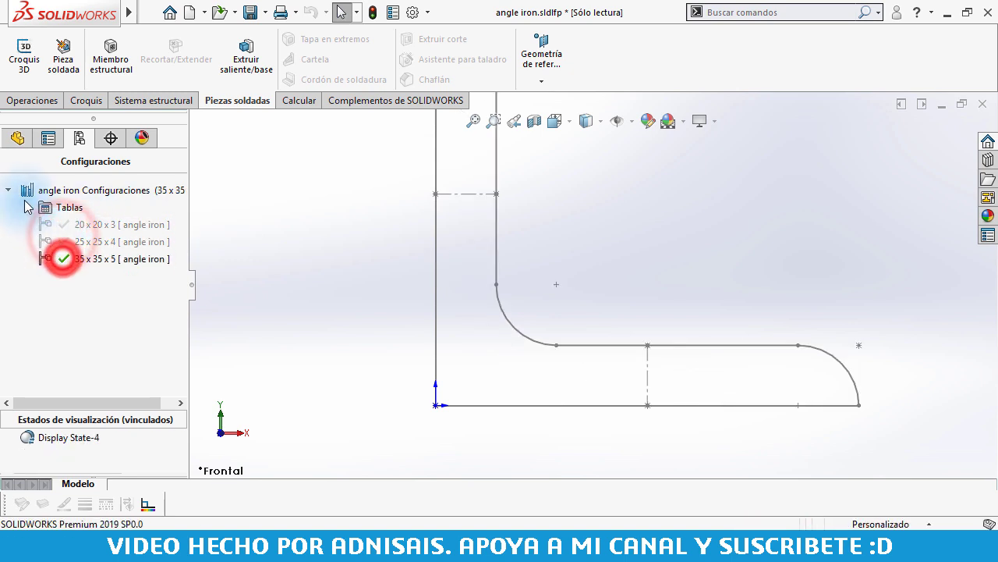
- View the profile's design table, then close the angle iron profile without saving
left_click(27, 207)
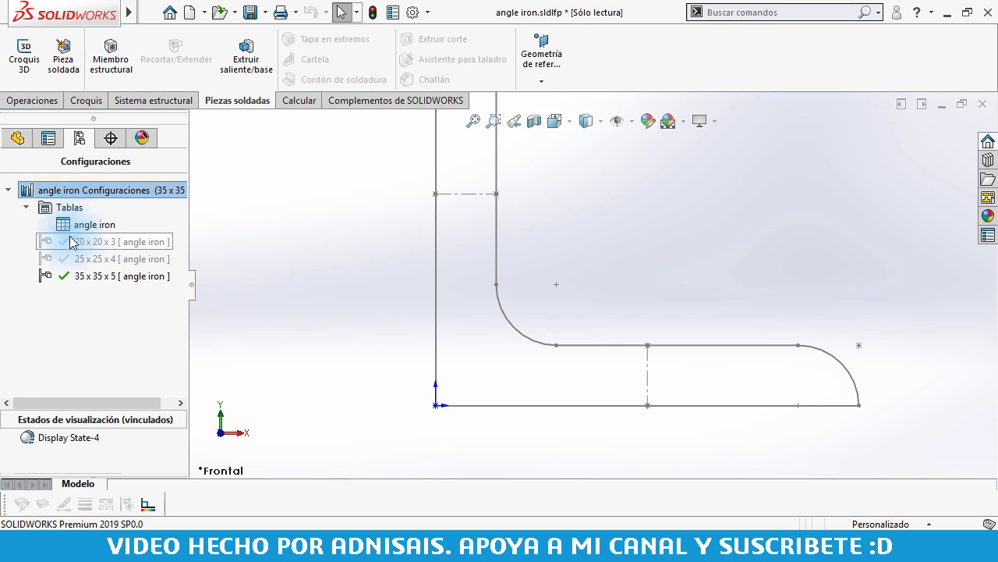
left_click(17, 137)
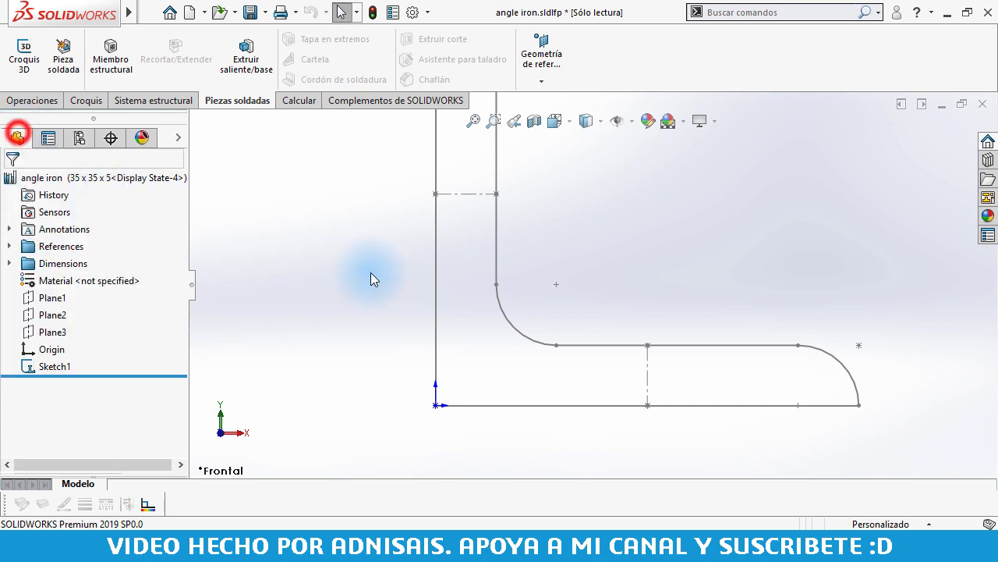
left_click(984, 109)
left_click(508, 300)
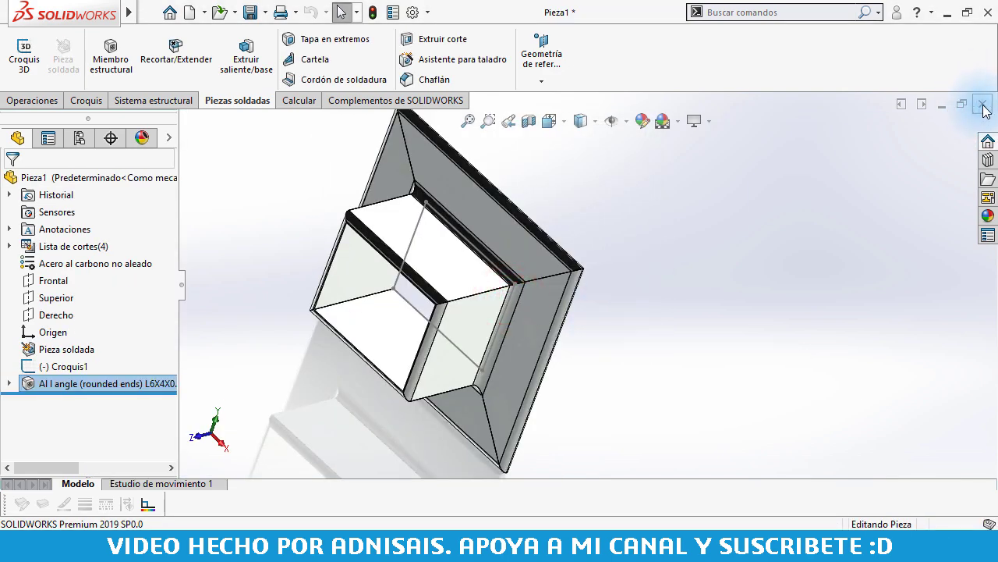
left_click(478, 521)
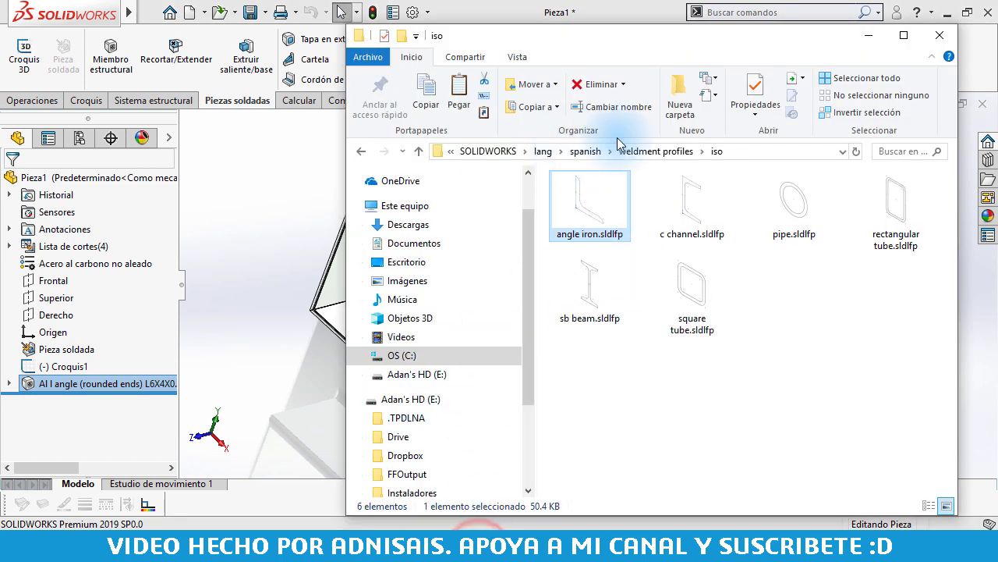
left_click(647, 151)
double_click(813, 209)
left_click(619, 217)
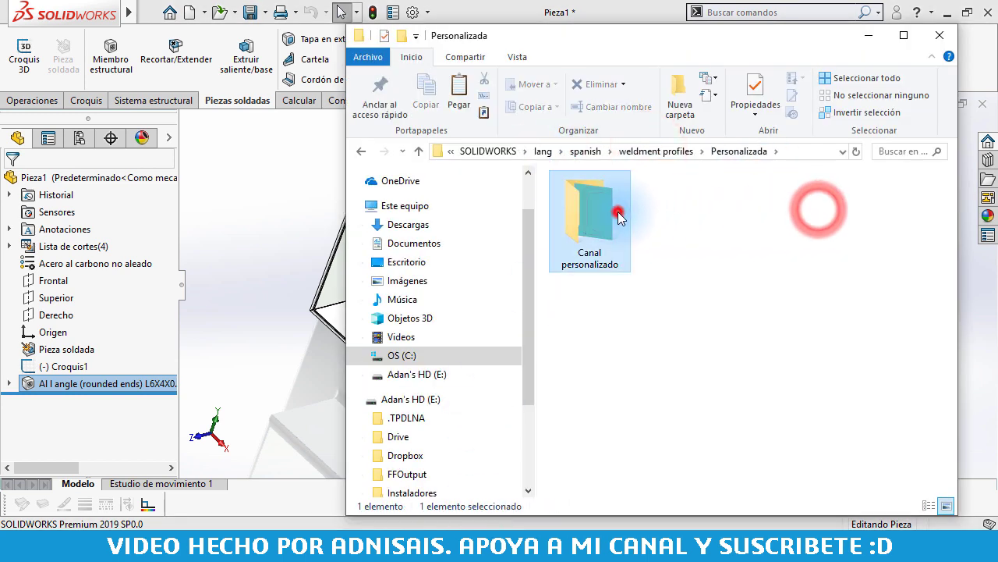
double_click(619, 216)
left_click(600, 213)
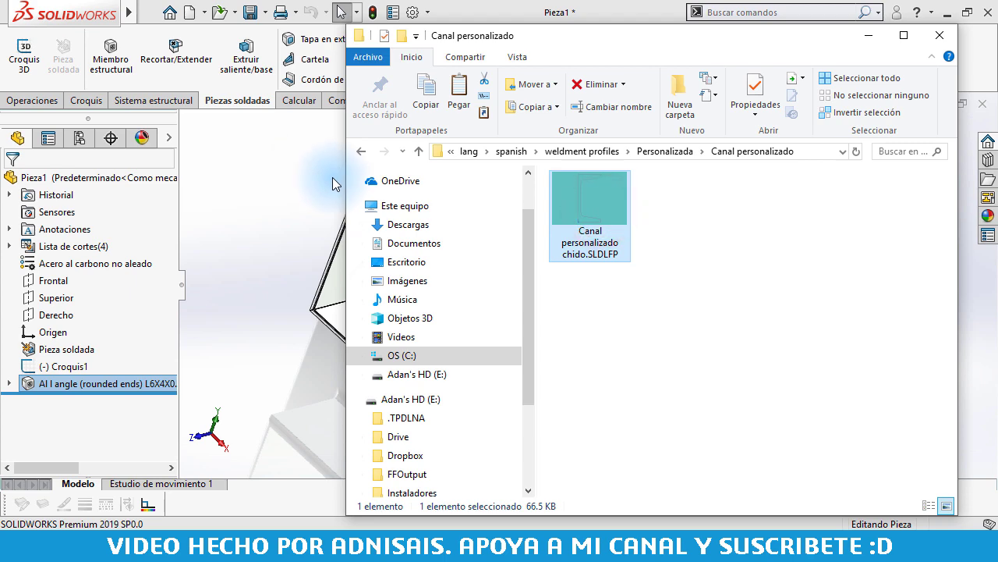
left_click(940, 35)
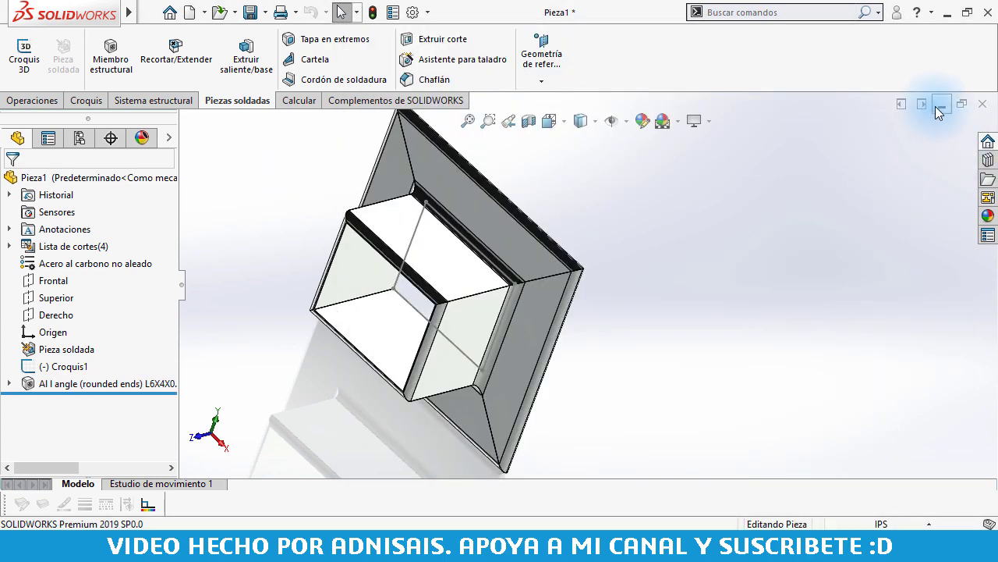
left_click(940, 105)
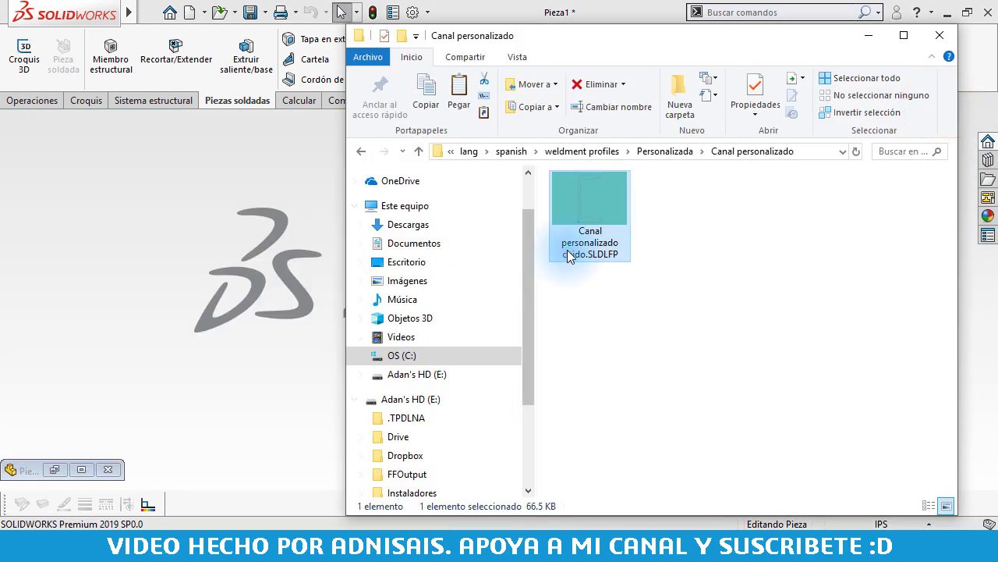
left_click_drag(583, 202, 288, 220)
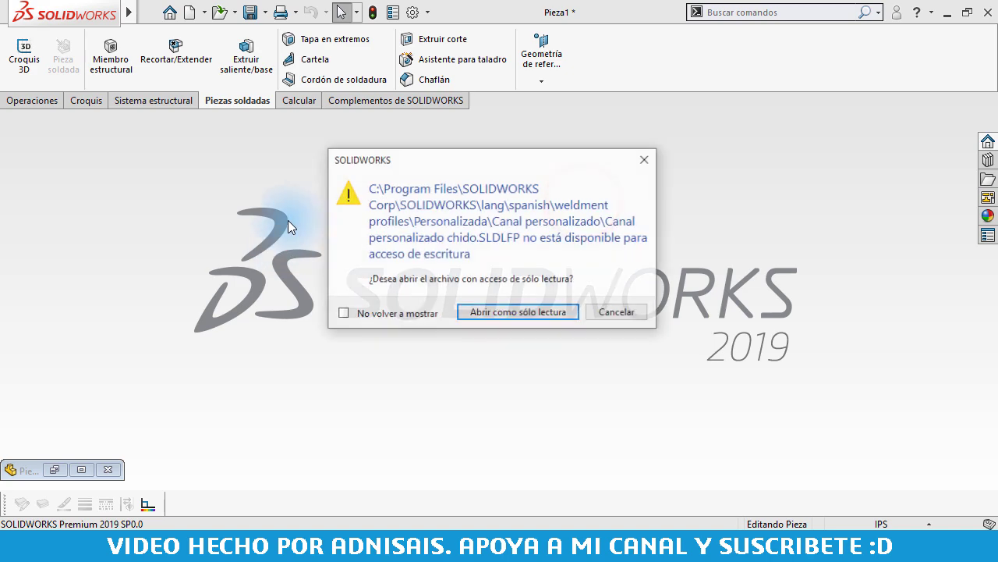
left_click(519, 312)
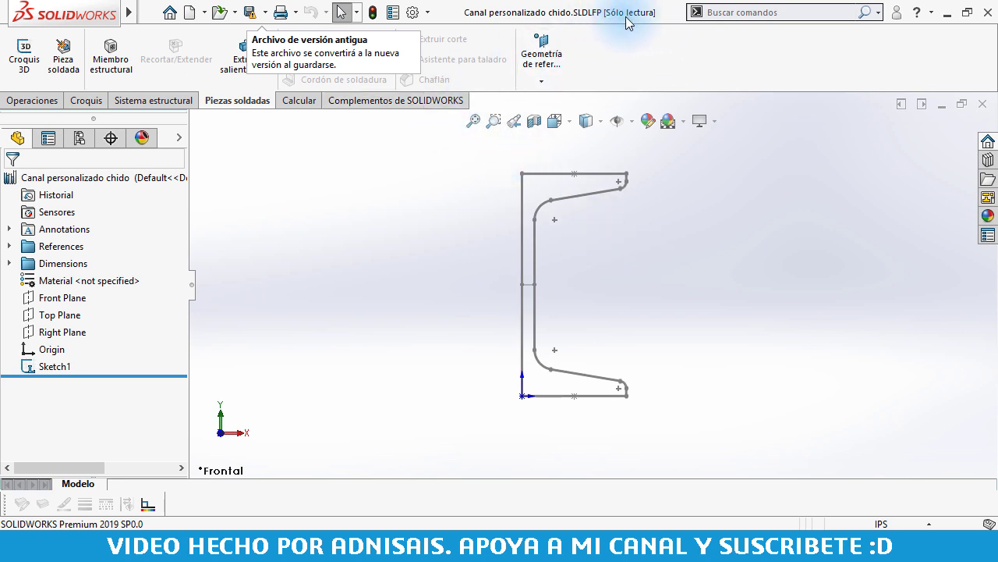
- Close the custom channel profile and check the Canal personalizado chido.SLDLFP file's properties
left_click(985, 108)
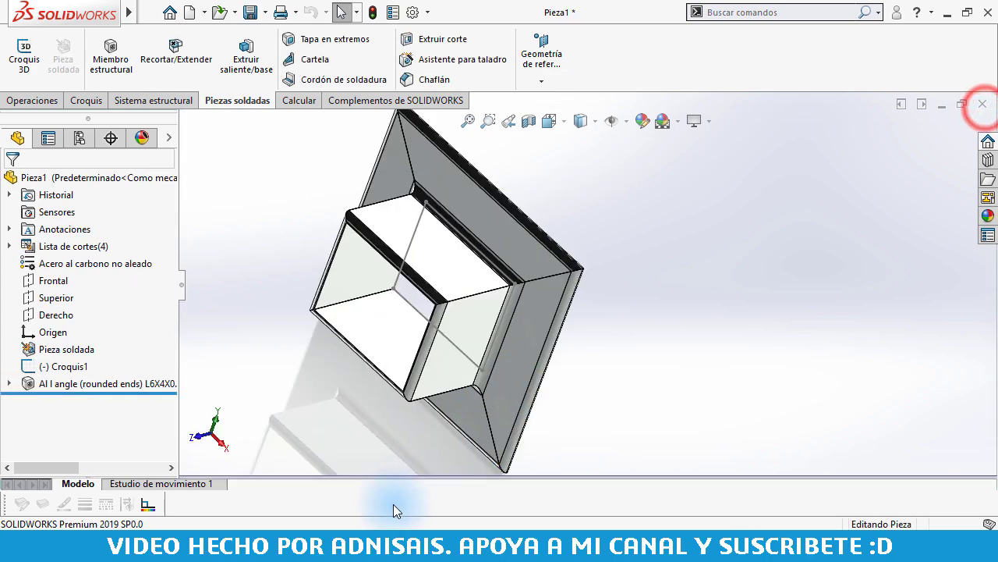
left_click(490, 536)
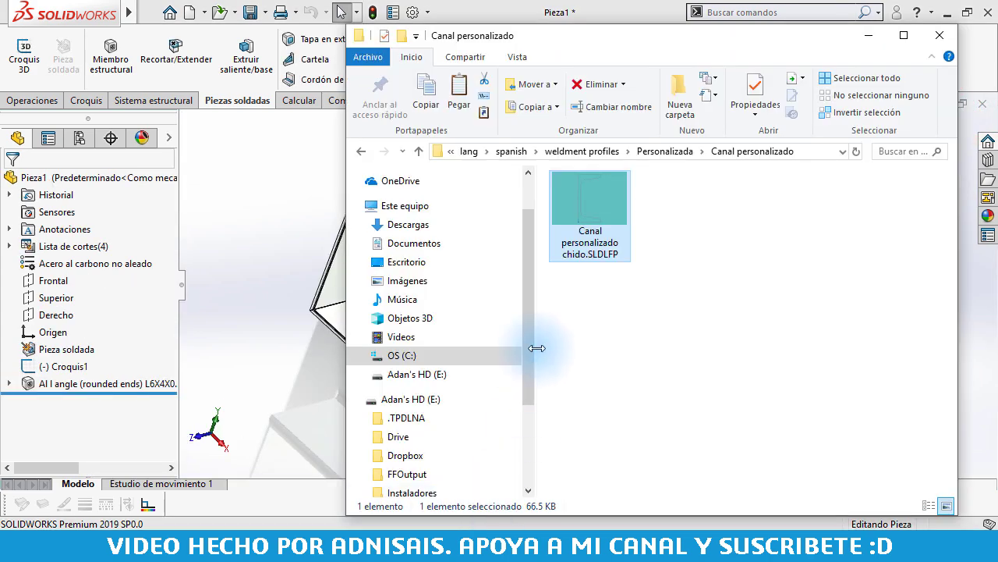
right_click(599, 195)
left_click(423, 517)
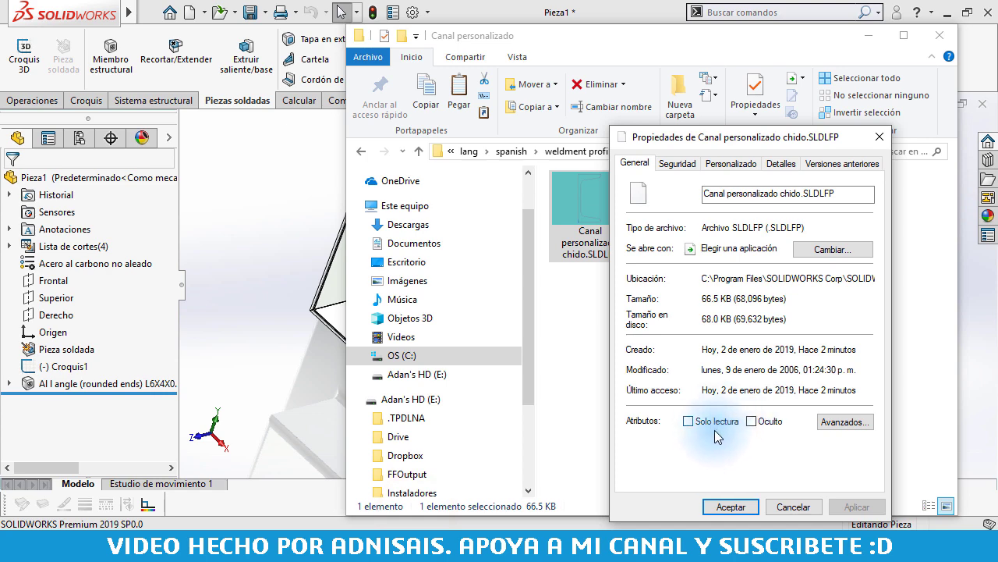
left_click(800, 506)
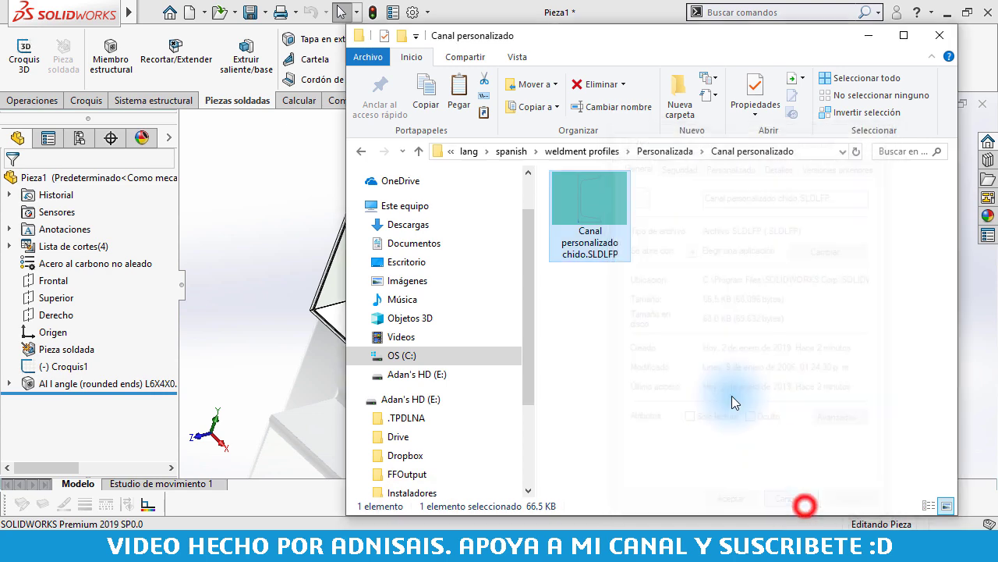
- Open Canal personalizado chido.SLDLFP read-only in SOLIDWORKS by dropping it onto the canvas
left_click(251, 150)
left_click(944, 105)
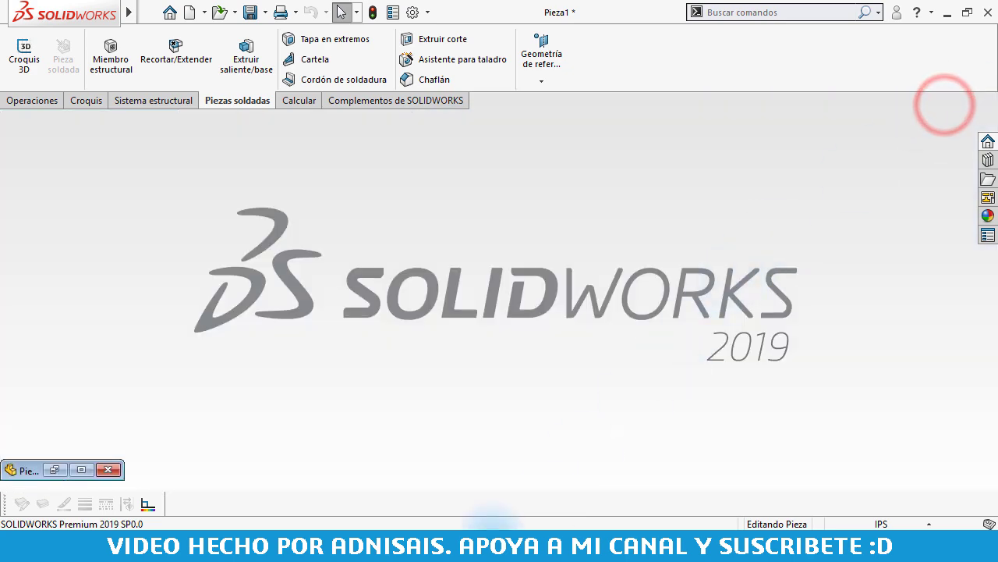
key("alt+Tab")
mouse_move(612, 210)
left_mouse_down()
mouse_move(305, 232)
mouse_move(317, 232)
left_mouse_up()
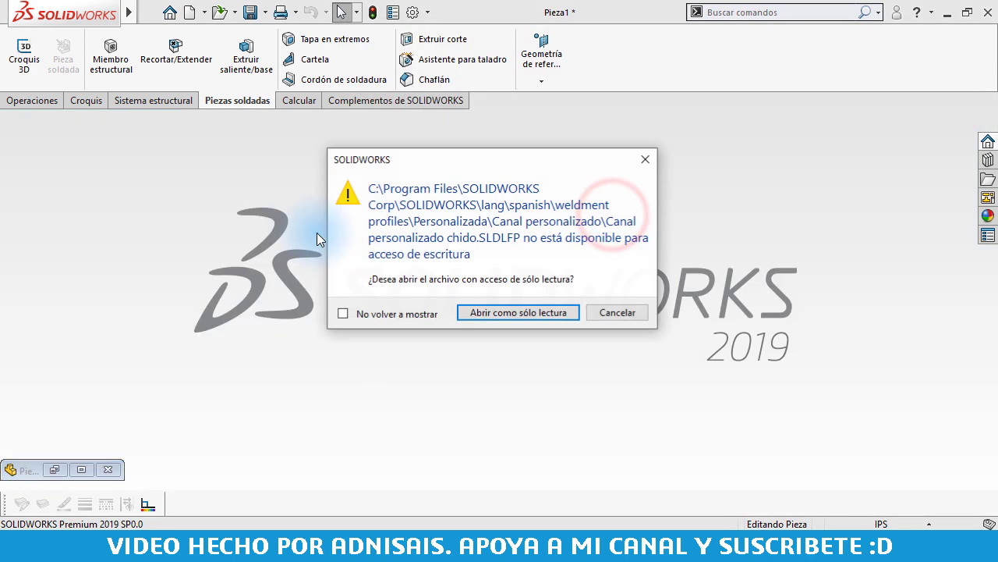
left_click(510, 312)
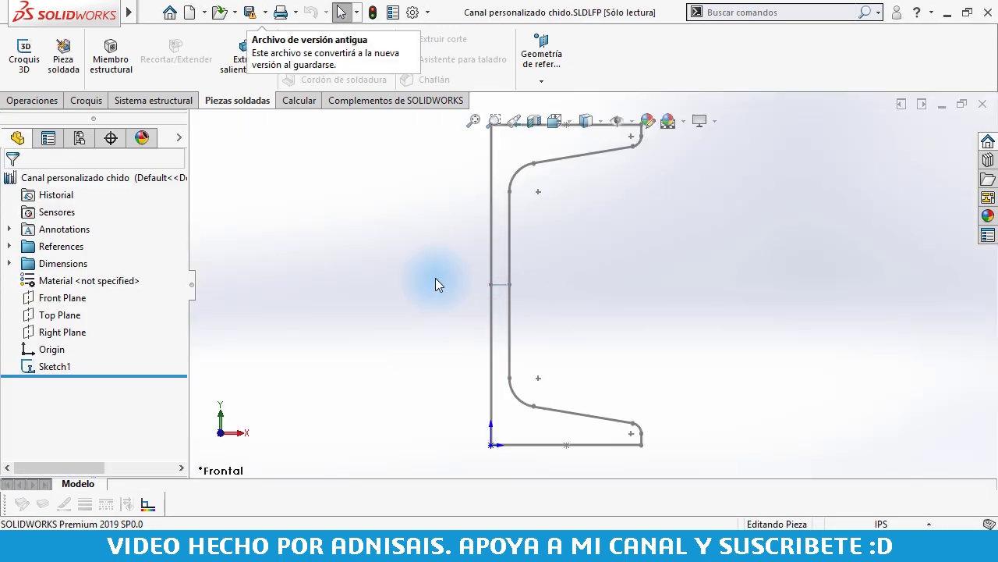
left_click(441, 282)
left_click(631, 256)
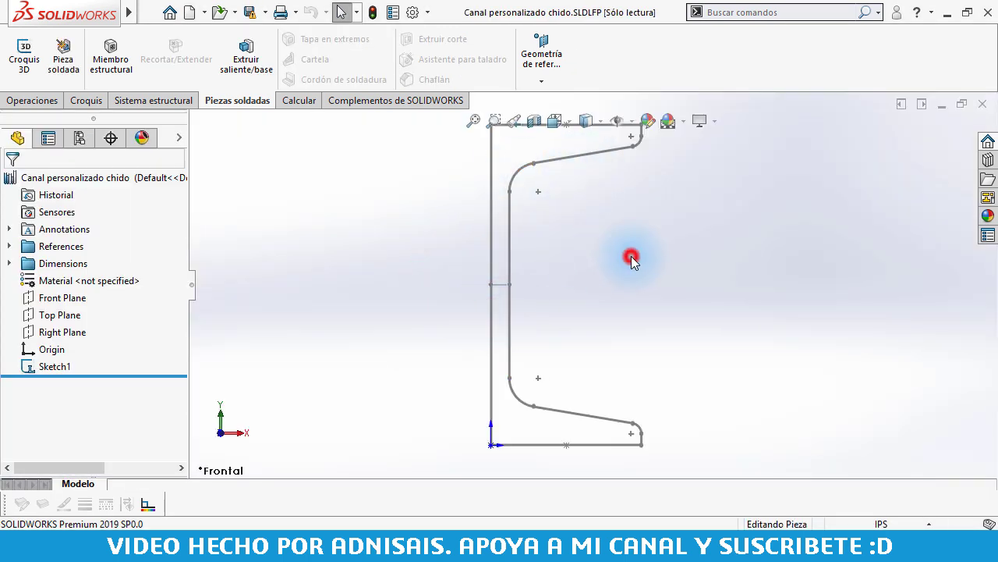
scroll(601, 254, "up", 1)
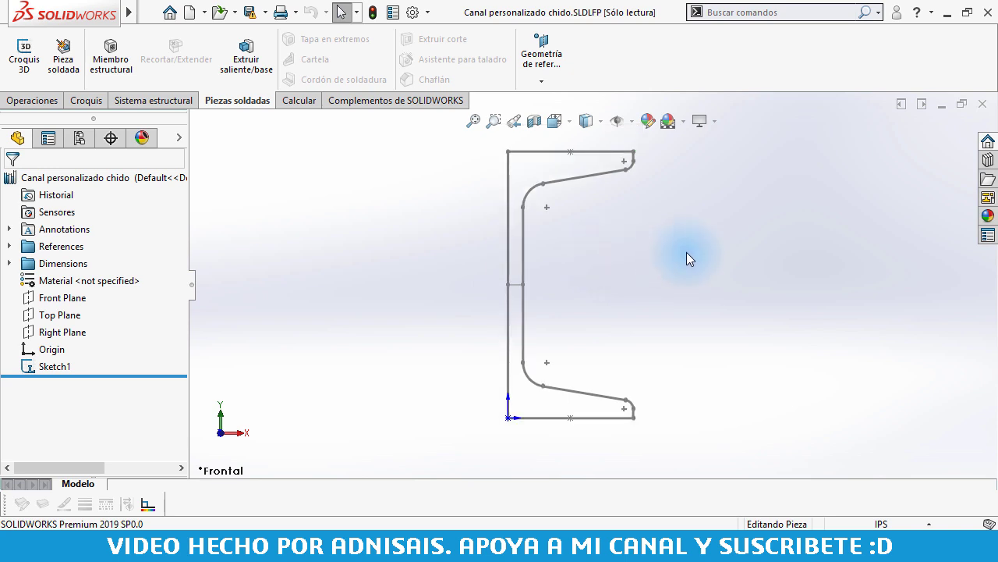
scroll(687, 252, "up", 1)
scroll(725, 249, "down", 1)
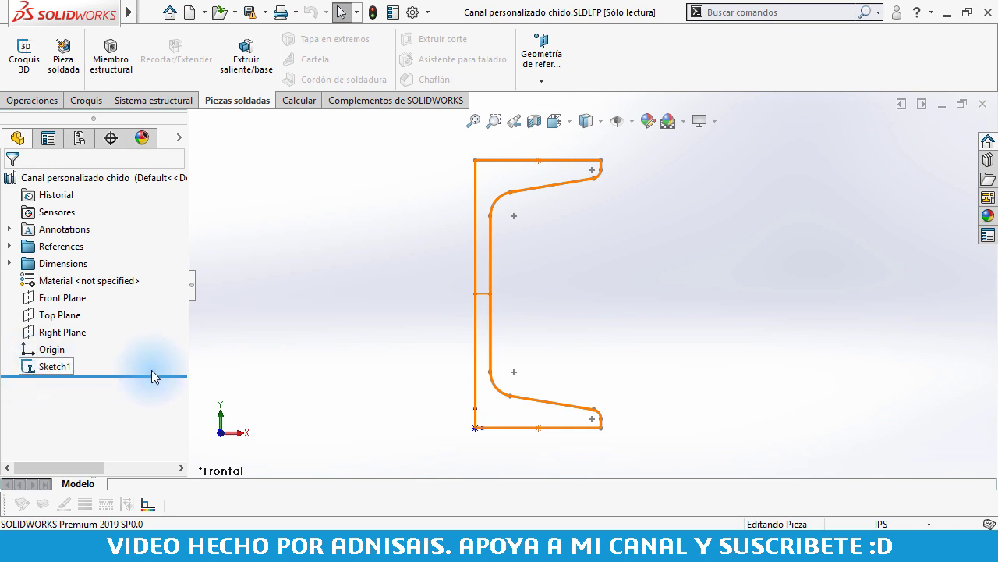
- Edit Sketch1 and change the channel's 3.00 in depth dimension to 5.5, then exit the sketch
left_click(423, 258)
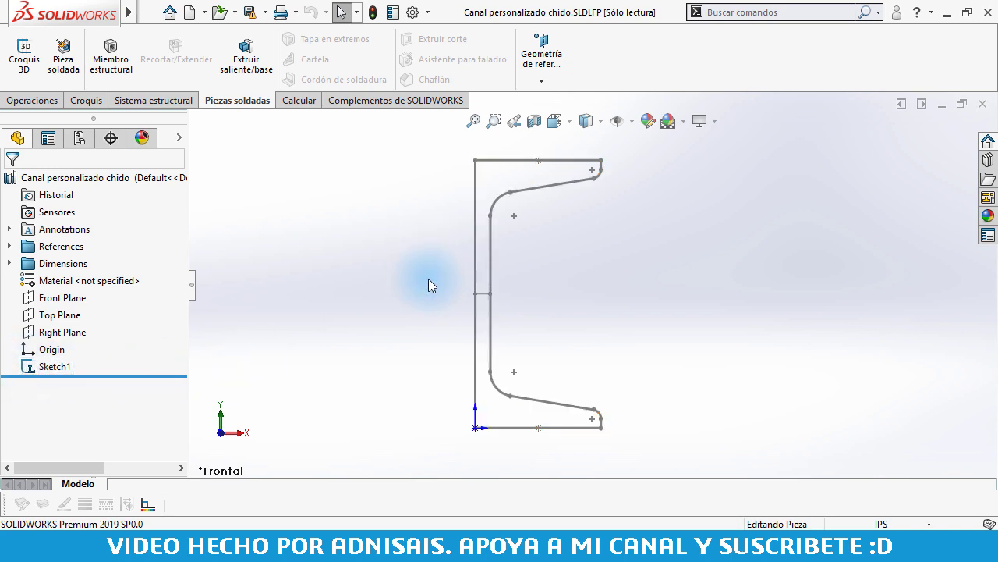
left_click(45, 368)
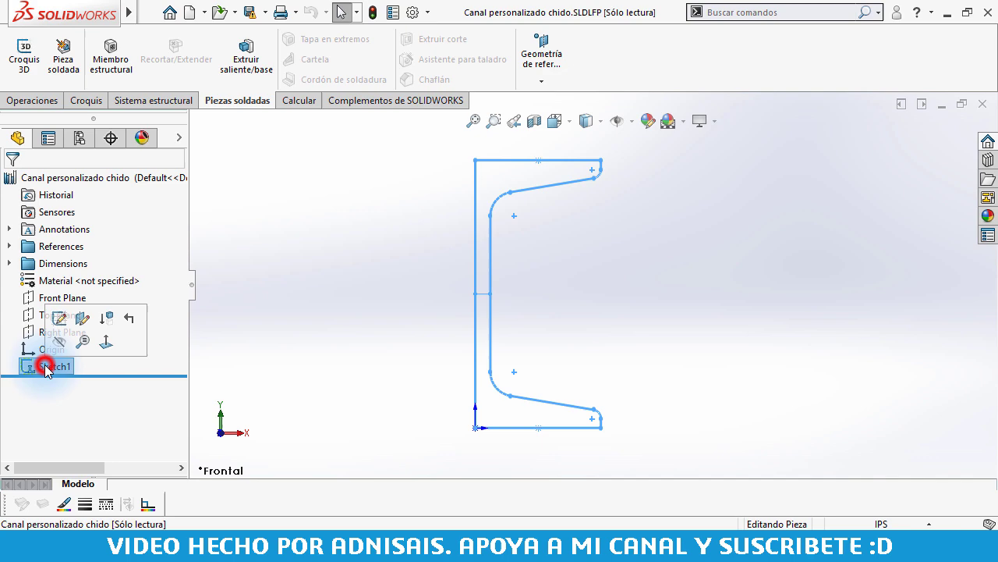
left_click(57, 316)
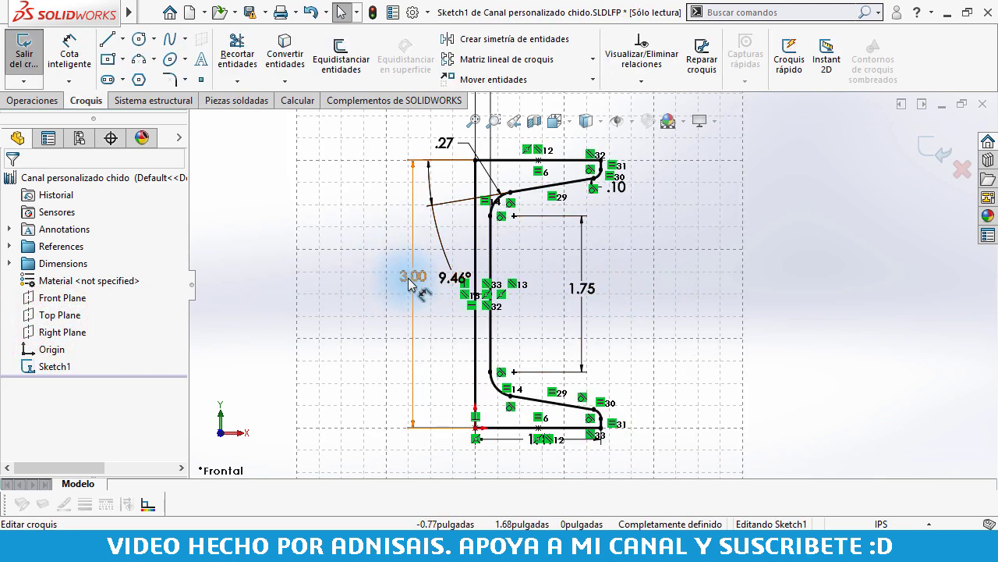
double_click(408, 277)
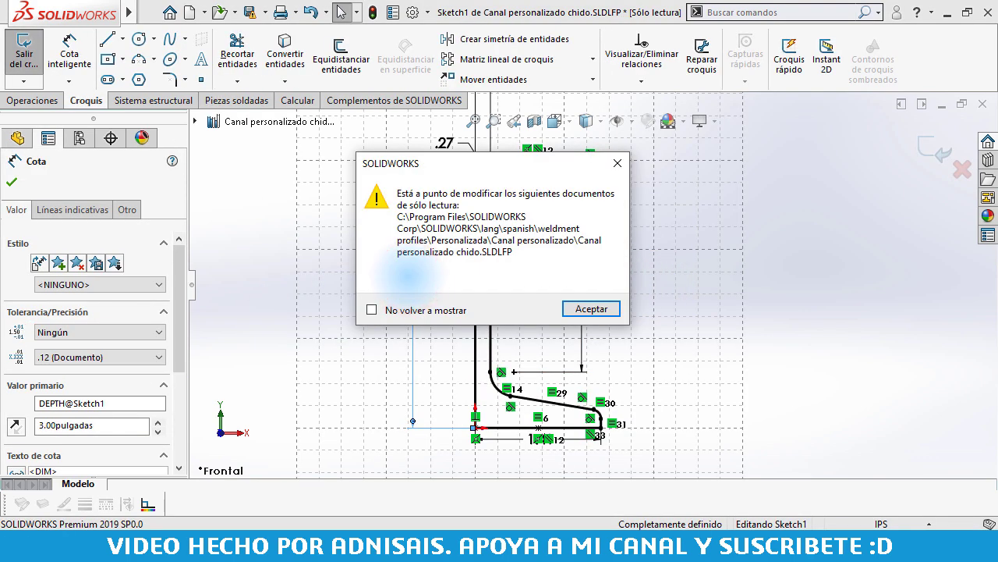
key("Return")
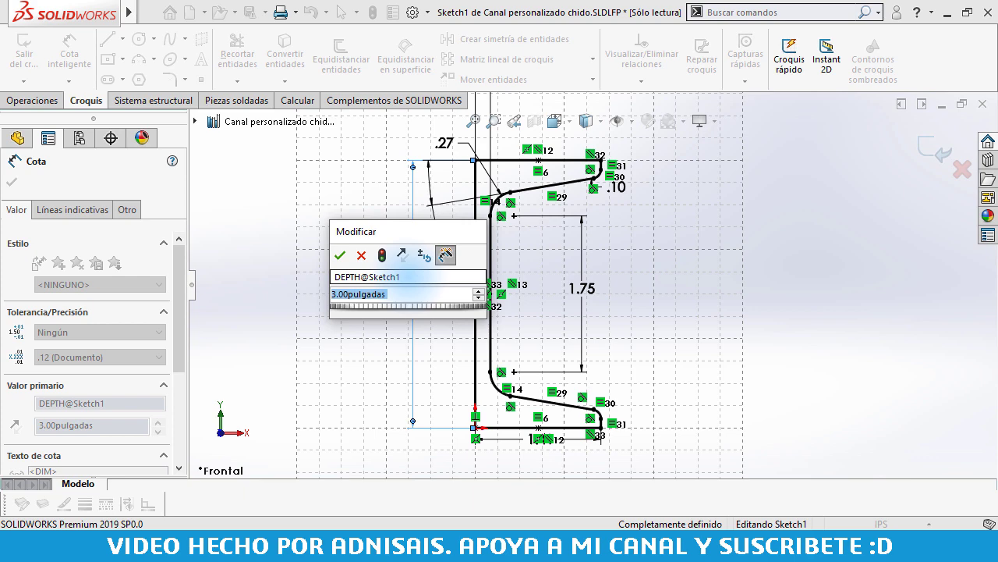
type("5.5")
key("Return")
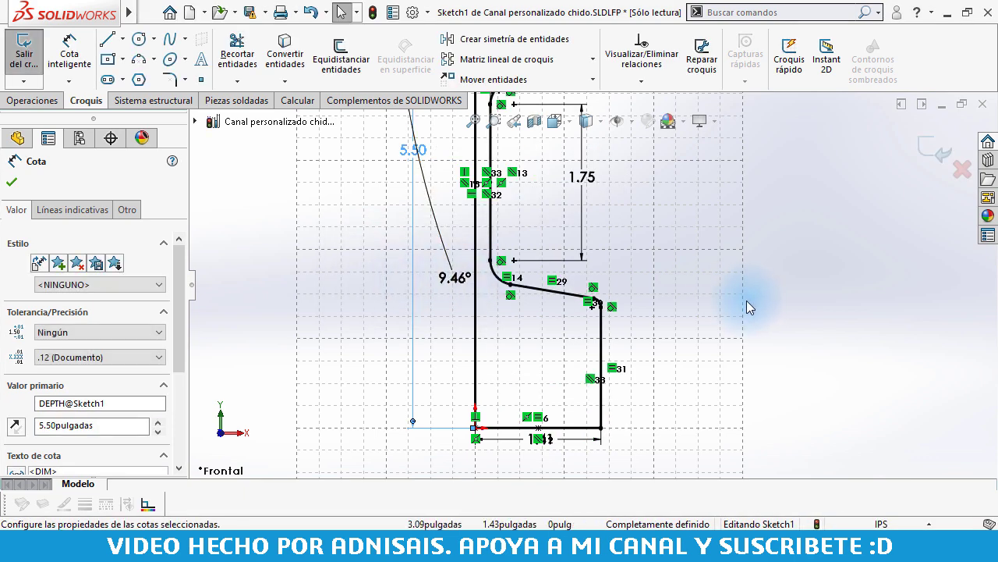
scroll(643, 258, "up", 3)
scroll(590, 200, "down", 1)
scroll(591, 179, "down", 2)
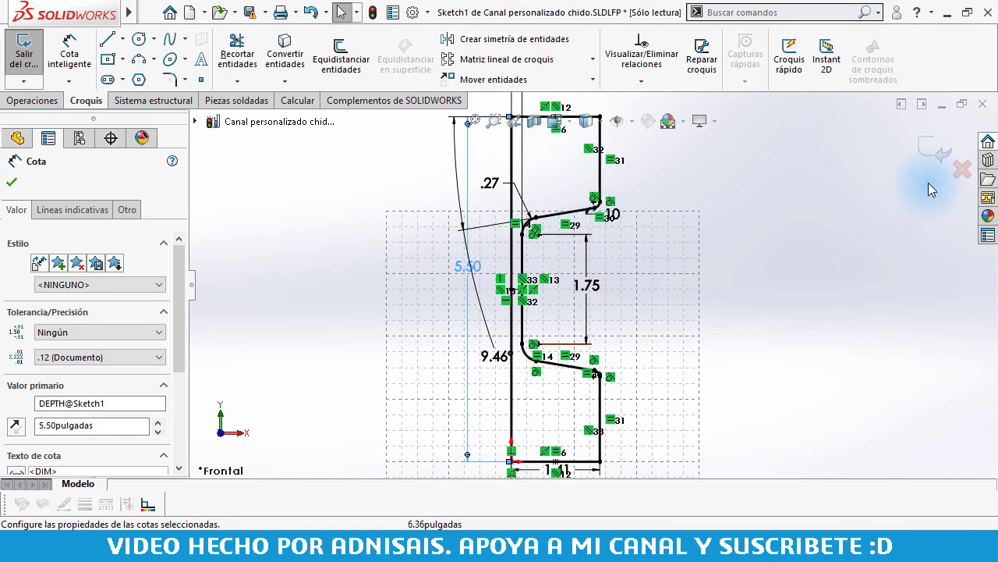
left_click(921, 154)
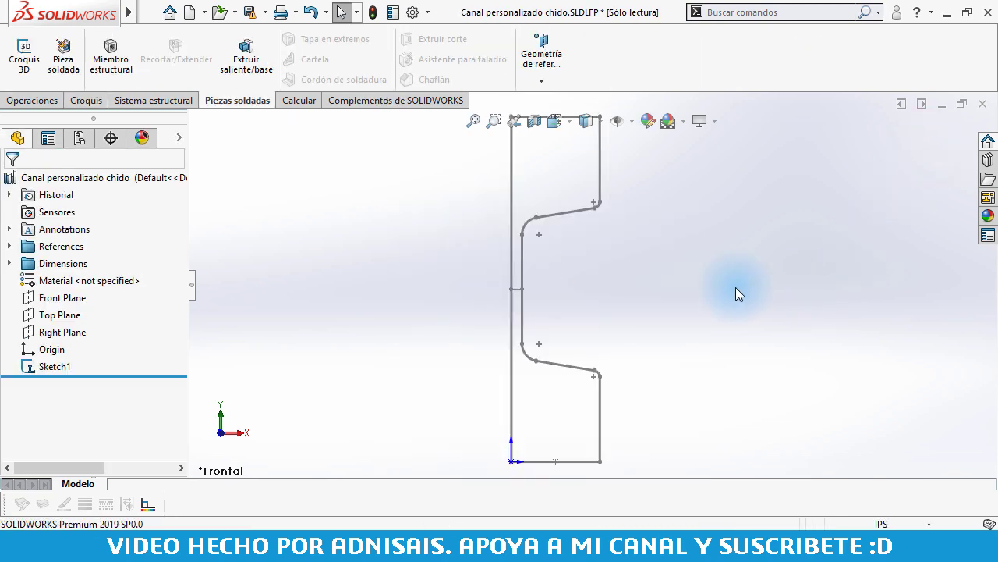
- Try saving the profile as 'Canal personalizado chido2', cancel Save As, then attempt Save again
left_click(252, 13)
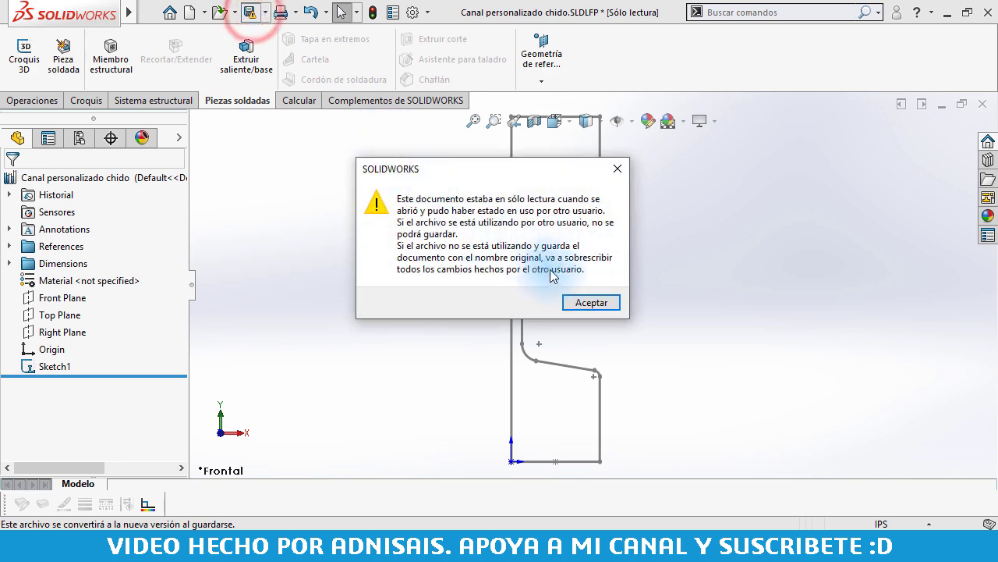
left_click(589, 302)
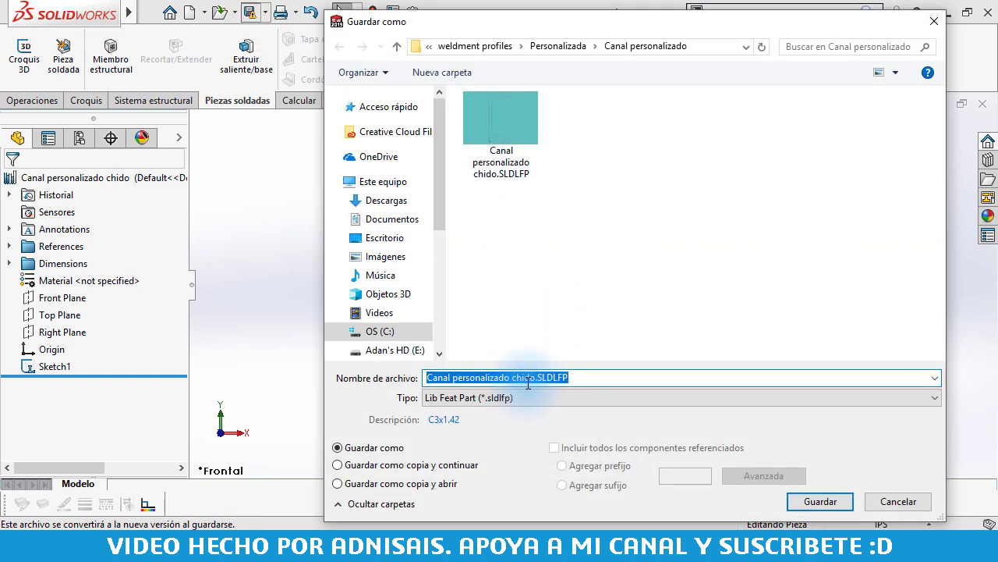
type("2")
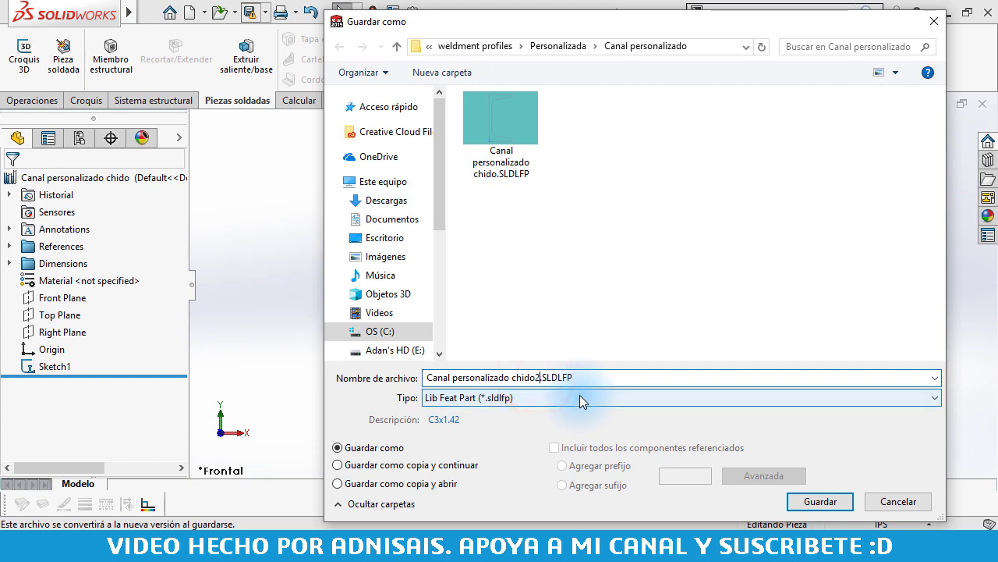
key("Return")
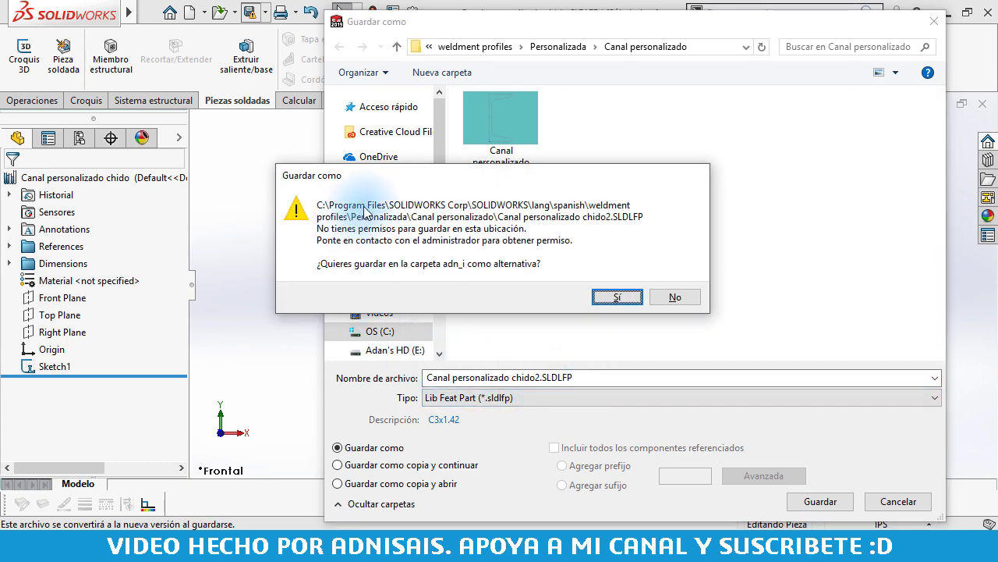
left_click(624, 297)
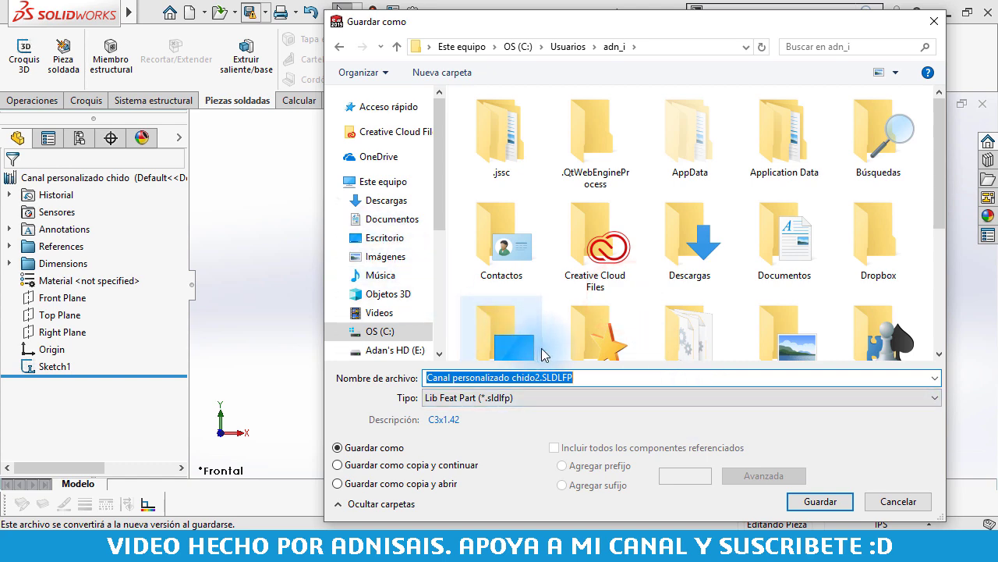
mouse_move(499, 336)
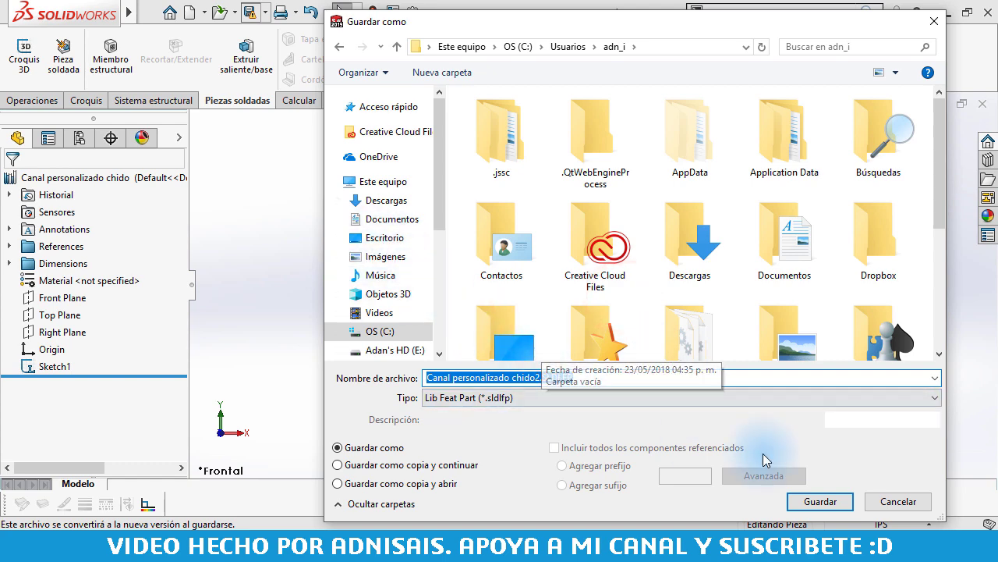
left_click(897, 500)
left_click(451, 196)
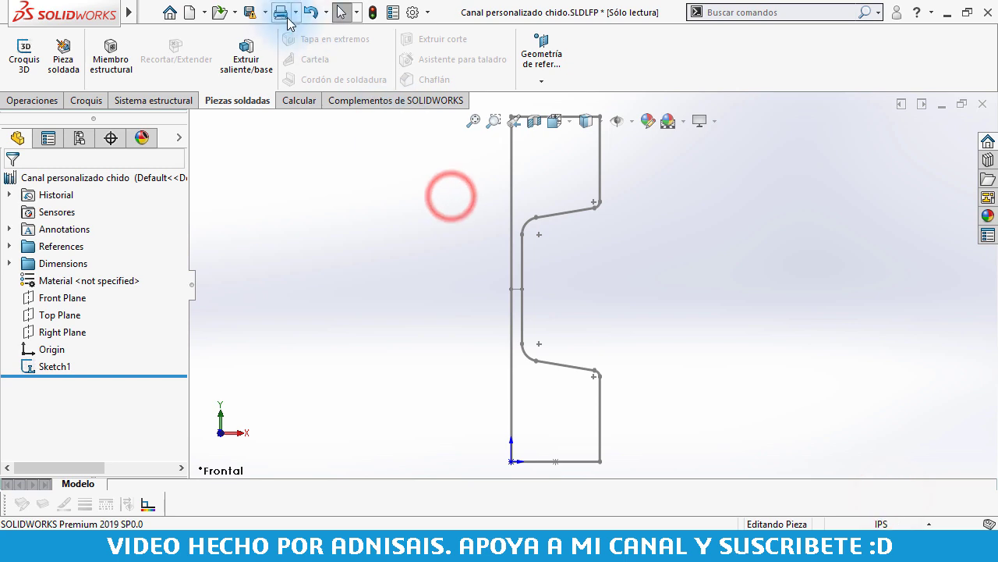
left_click(249, 12)
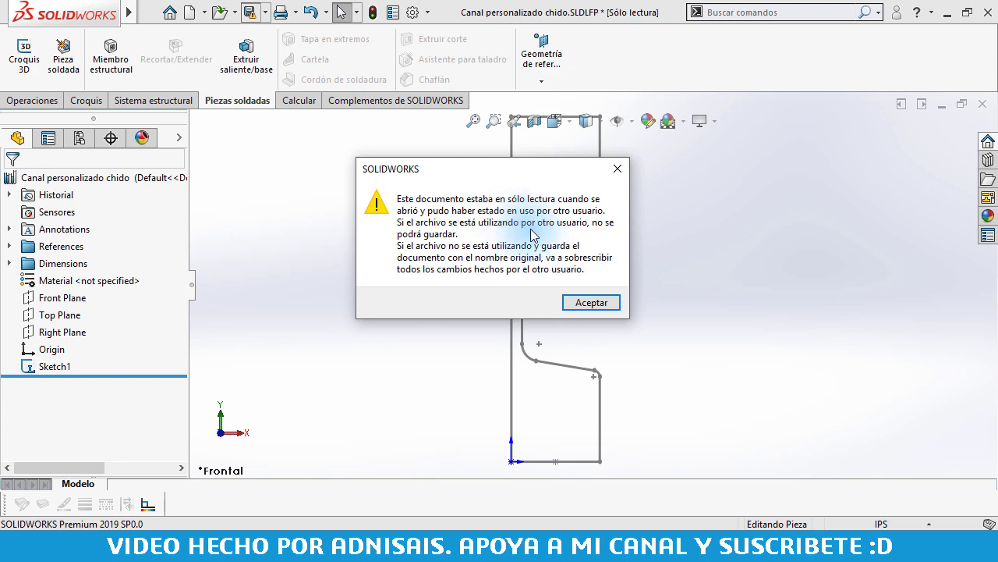
- Save the edited profile as Canal personalizado chido2.SLDLFP on the Escritorio, confirming the version conversion
left_click(592, 303)
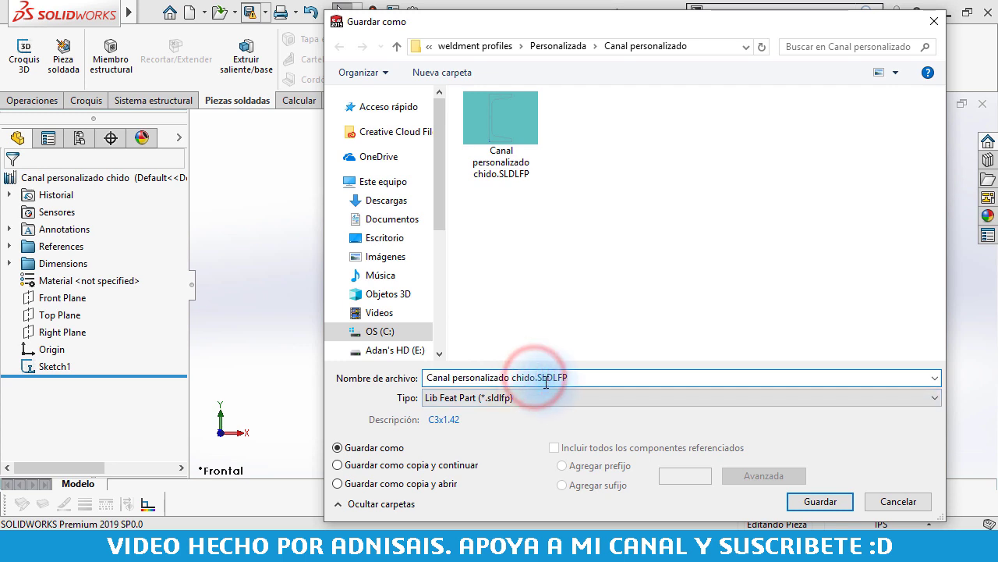
type("2")
left_click(825, 506)
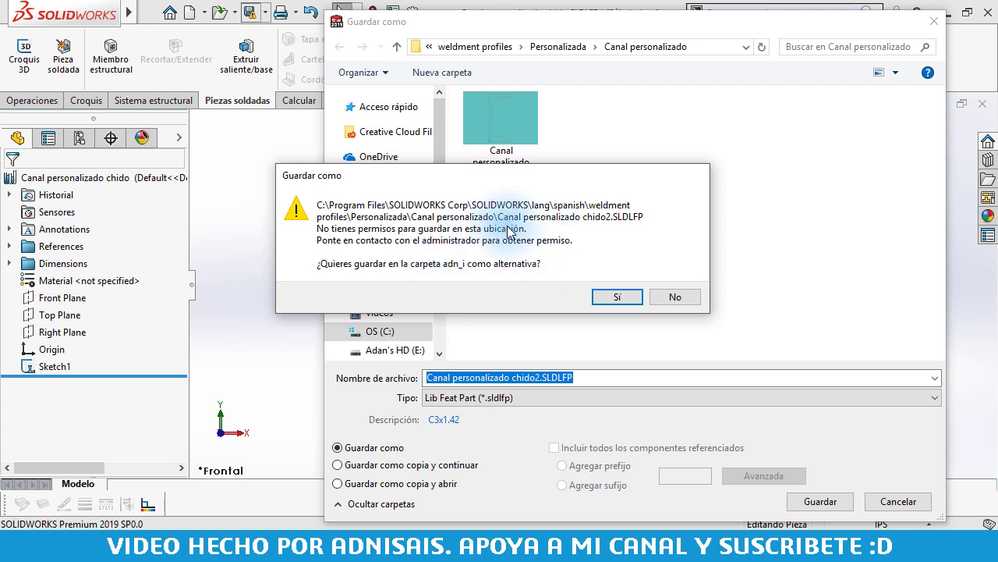
left_click(621, 297)
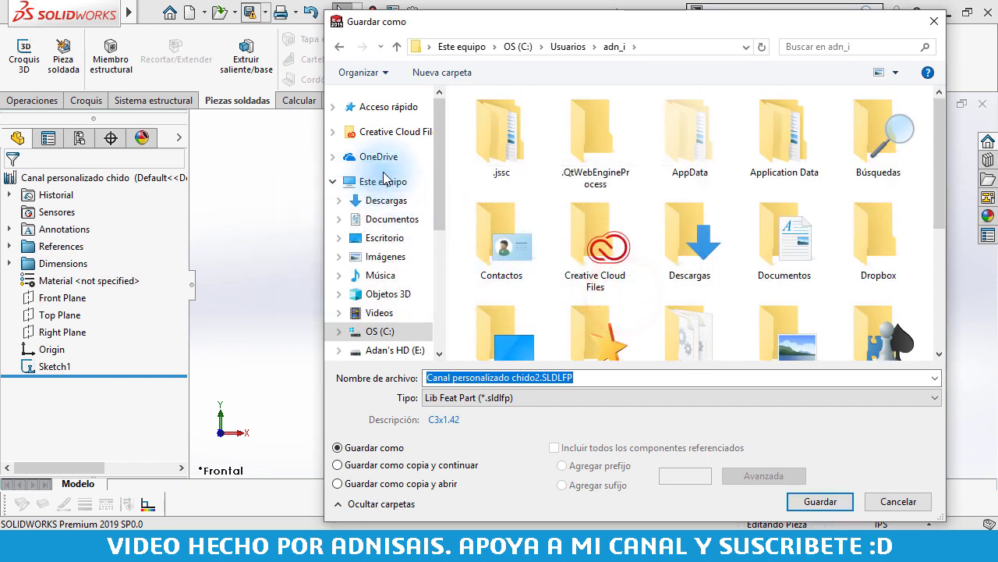
left_click(392, 240)
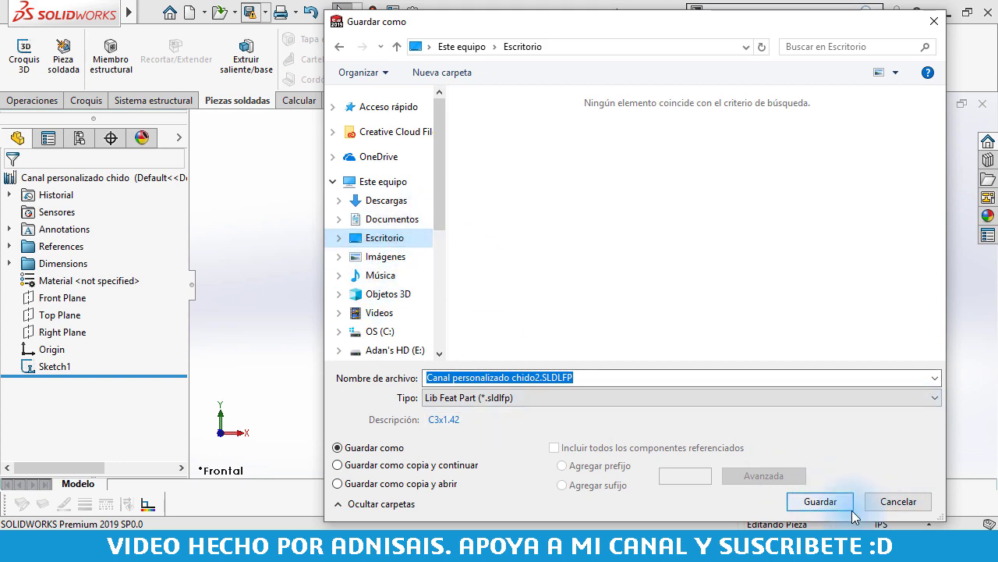
left_click(824, 503)
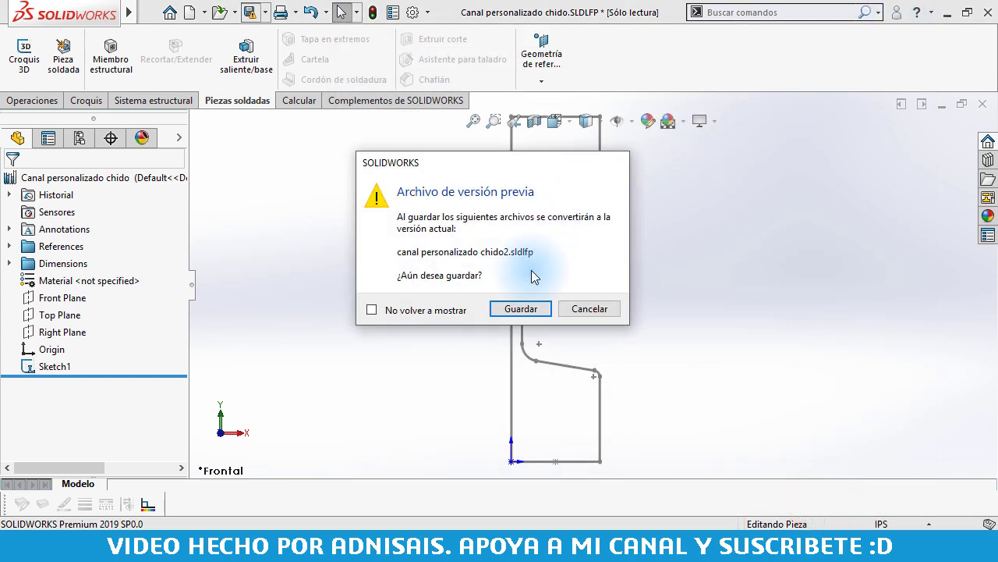
left_click(519, 308)
- Try moving the desktop chido2 profile into Canal personalizado, which triggers a file-in-use warning
left_click(948, 13)
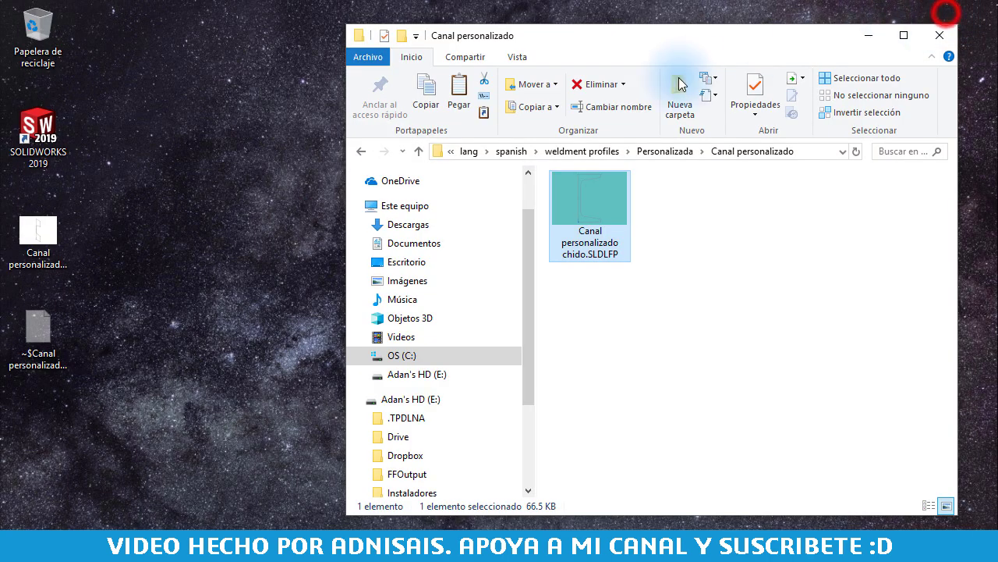
left_click(39, 232)
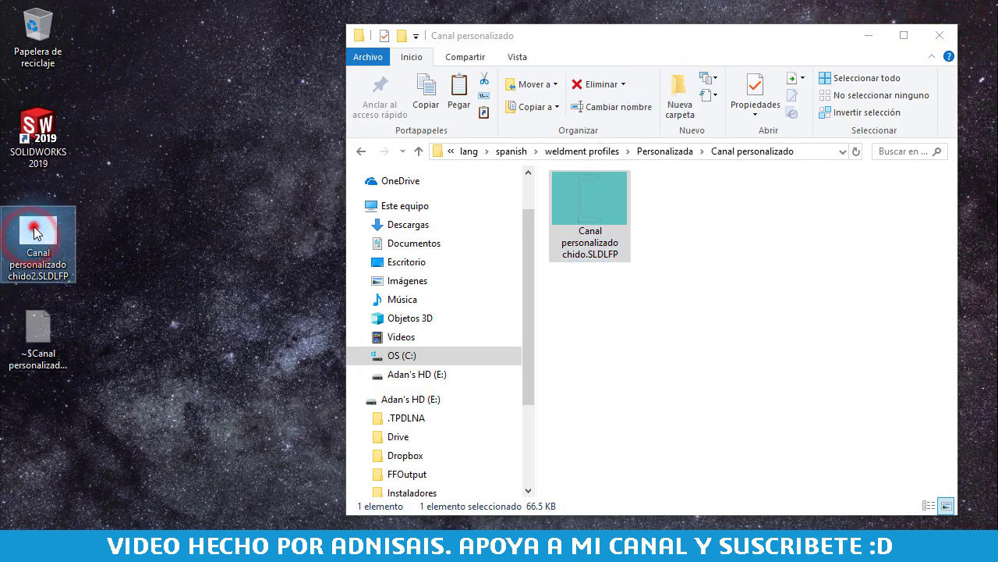
left_click_drag(34, 231, 686, 242)
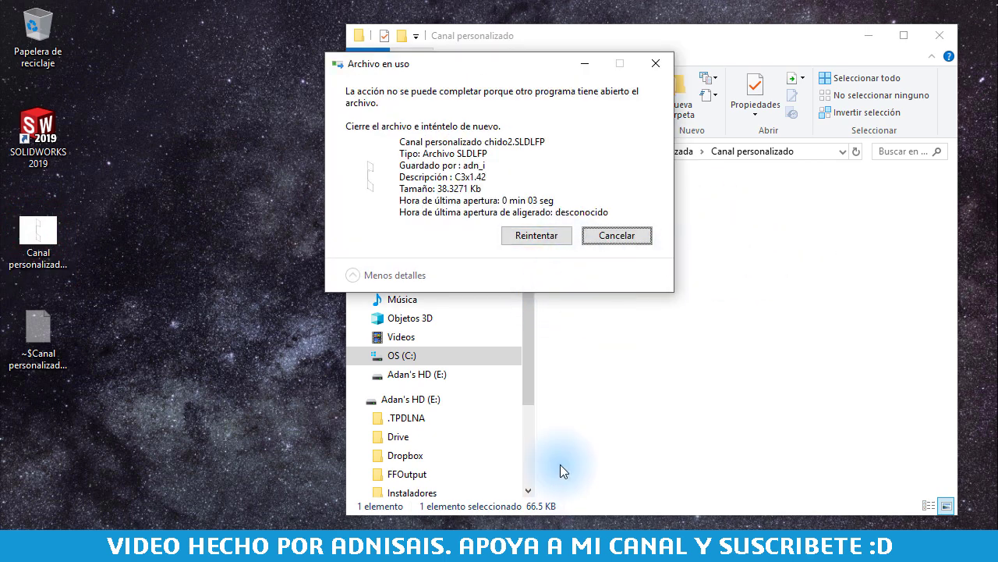
left_click(615, 240)
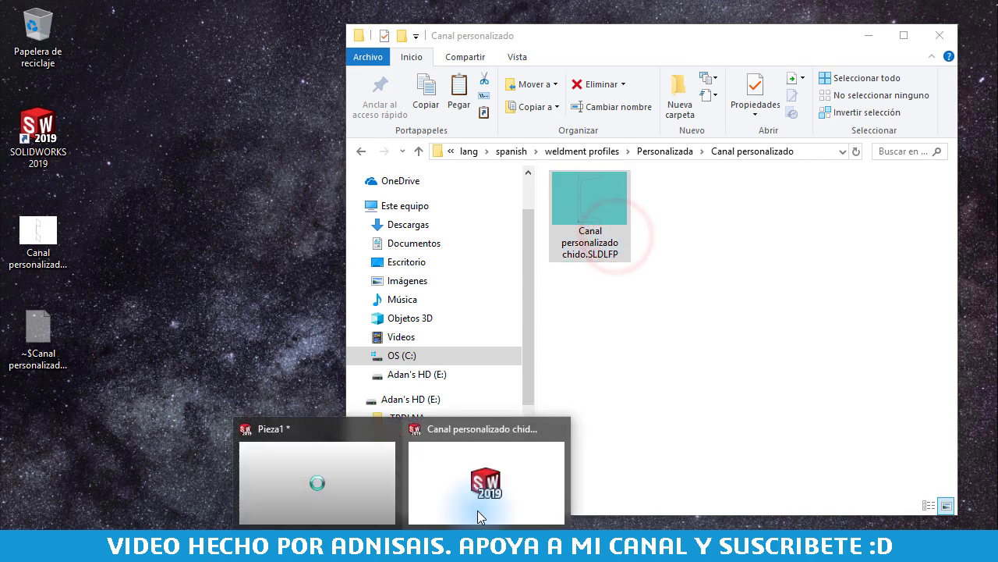
- Close the open chido2 profile document in SOLIDWORKS and minimize the program
left_click(480, 504)
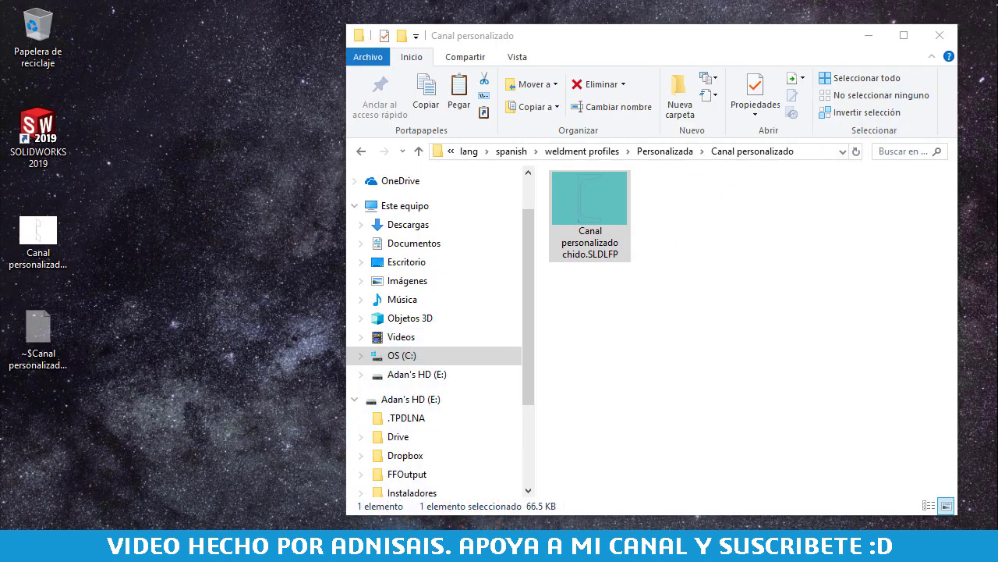
left_click(457, 502)
left_click(985, 103)
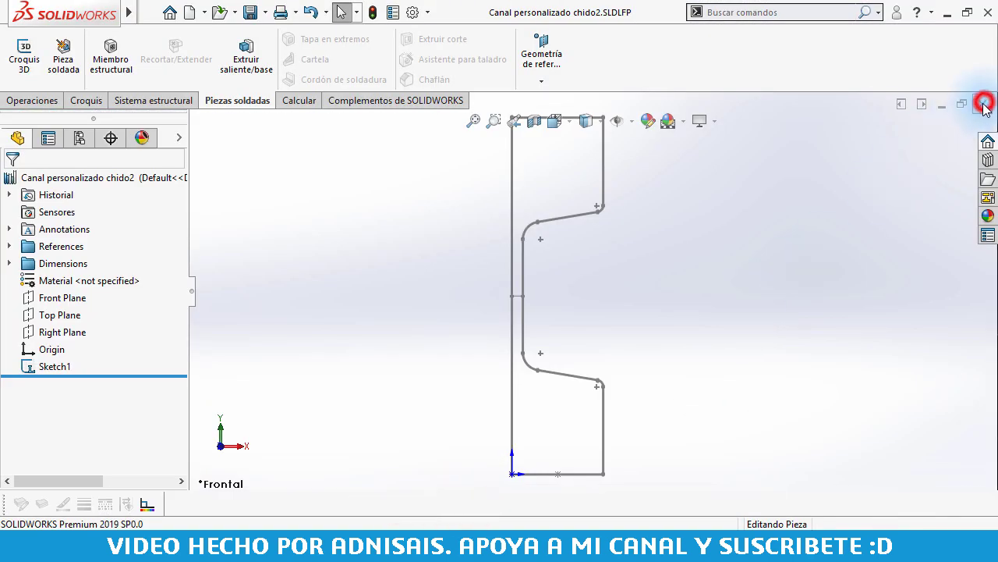
left_click(949, 12)
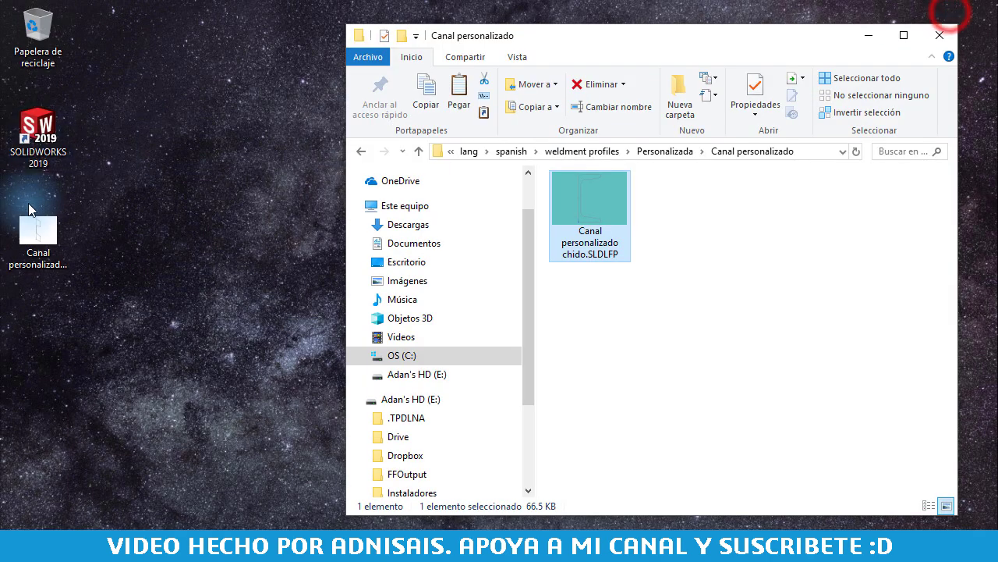
- Move the desktop chido2 profile into Canal personalizado, then bring Pieza1 back to the front
left_click_drag(37, 230, 752, 368)
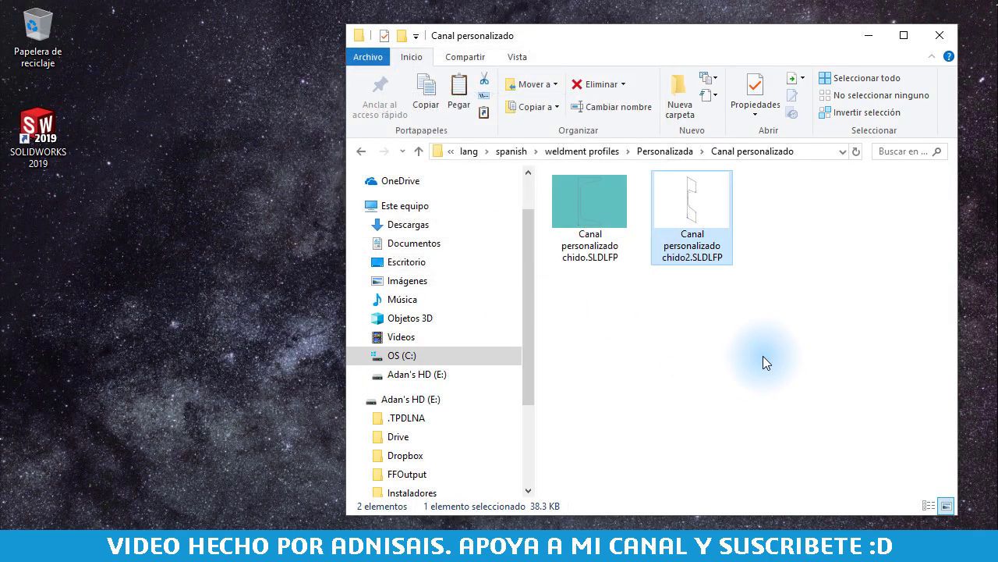
left_click(763, 355)
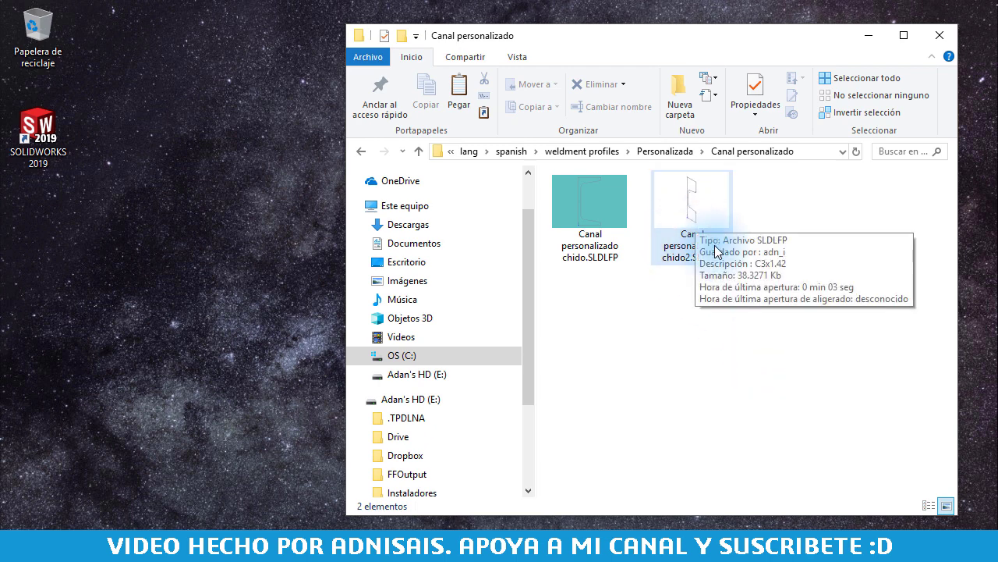
left_click(790, 205)
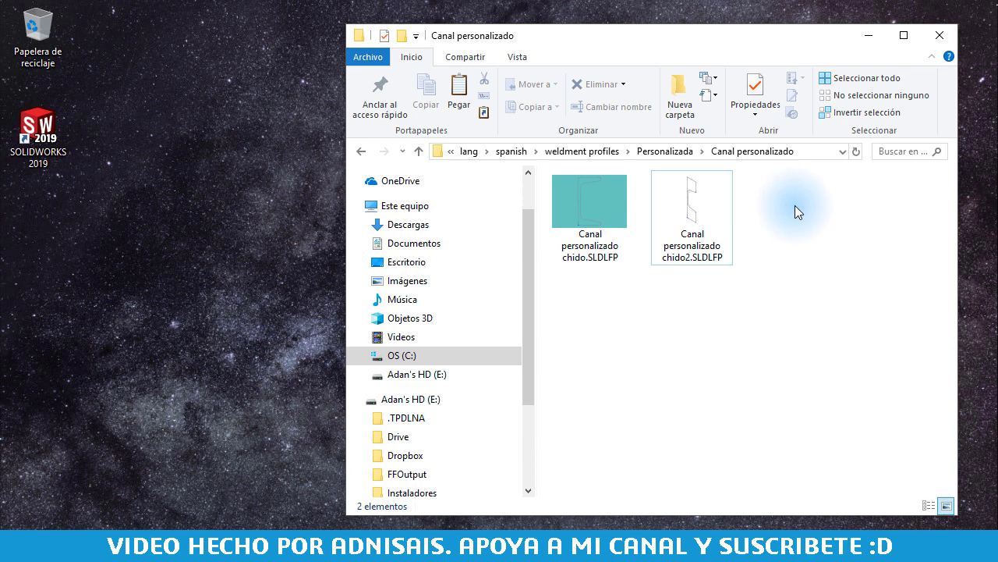
left_click(604, 407)
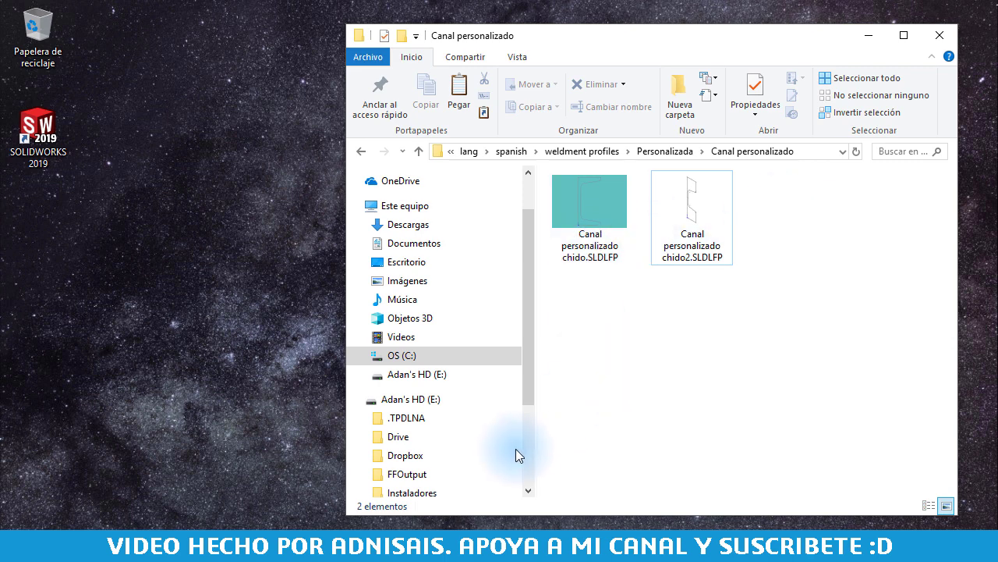
left_click(408, 536)
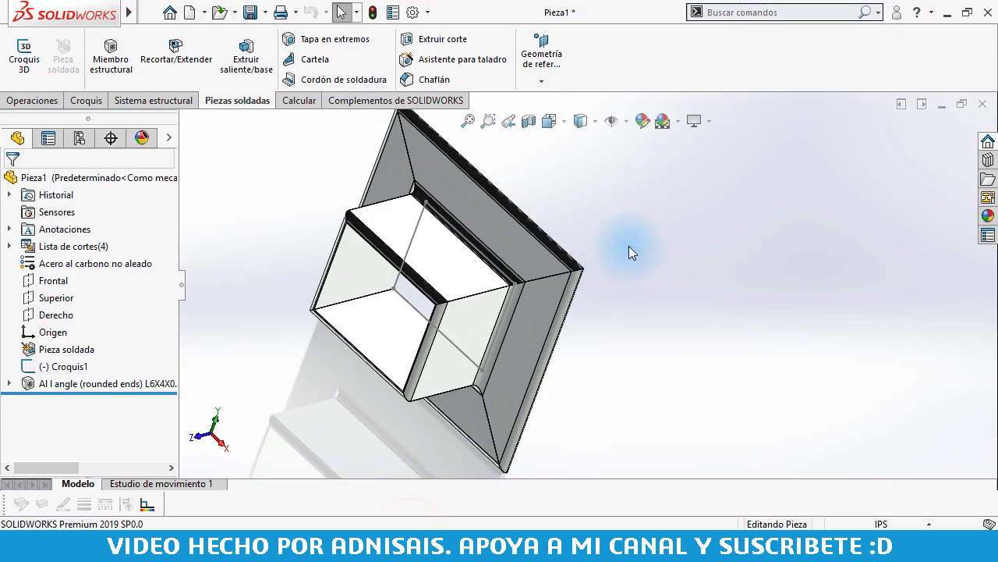
- Set the structural member to Personalizada standard, Canal personalizado type, chido2 size
left_click(45, 382)
left_click(58, 334)
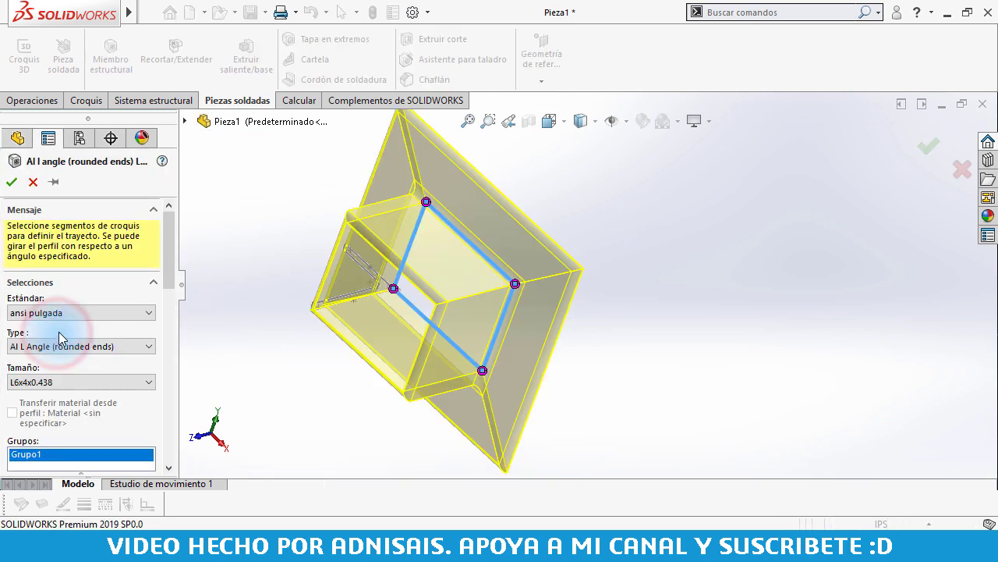
left_click(67, 313)
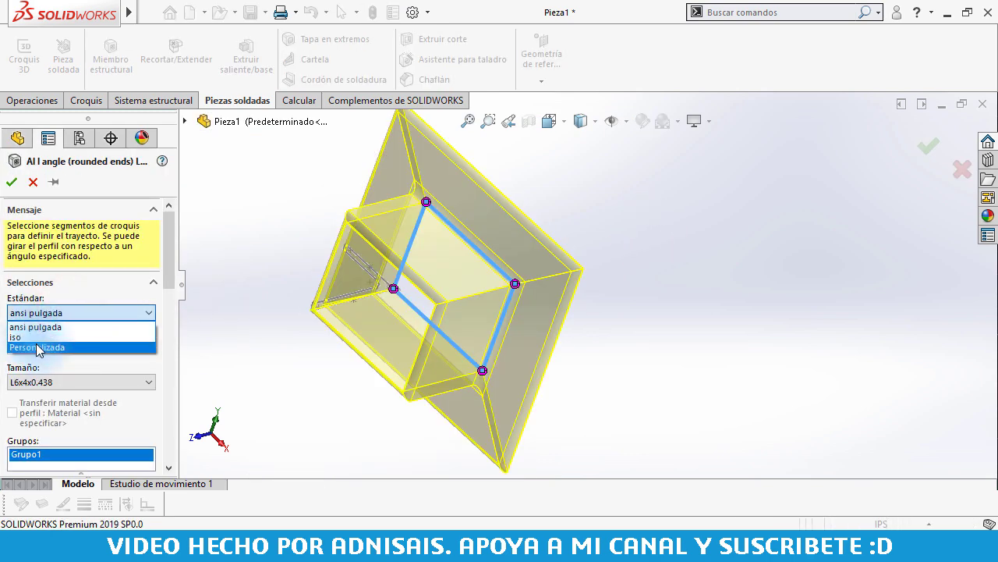
left_click(37, 348)
left_click(43, 346)
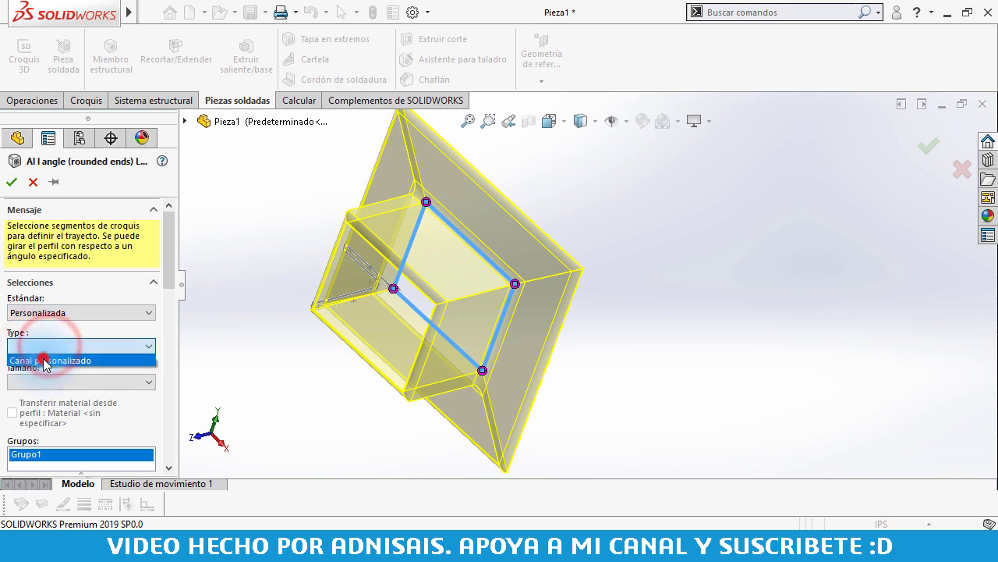
left_click(44, 360)
left_click(73, 381)
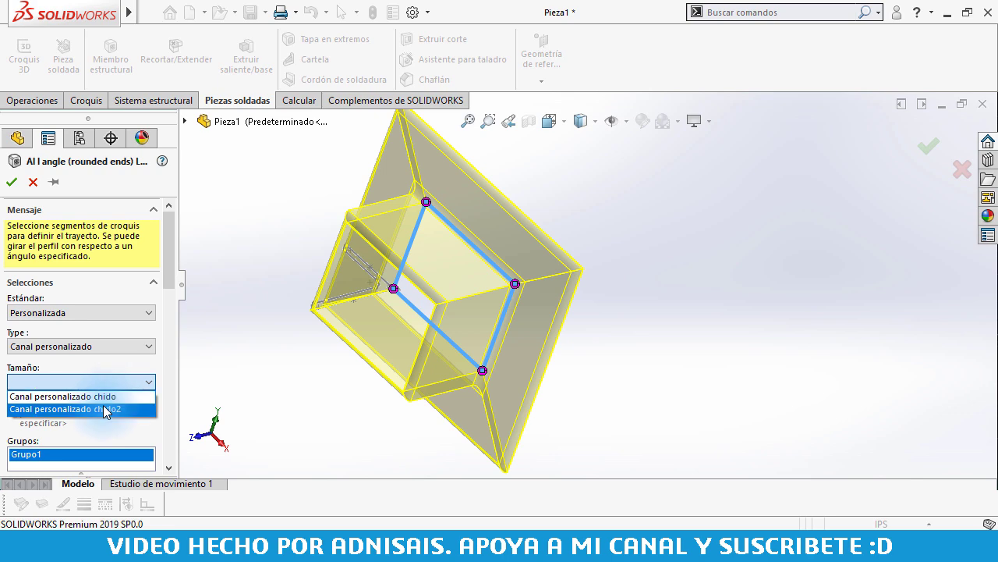
left_click(107, 408)
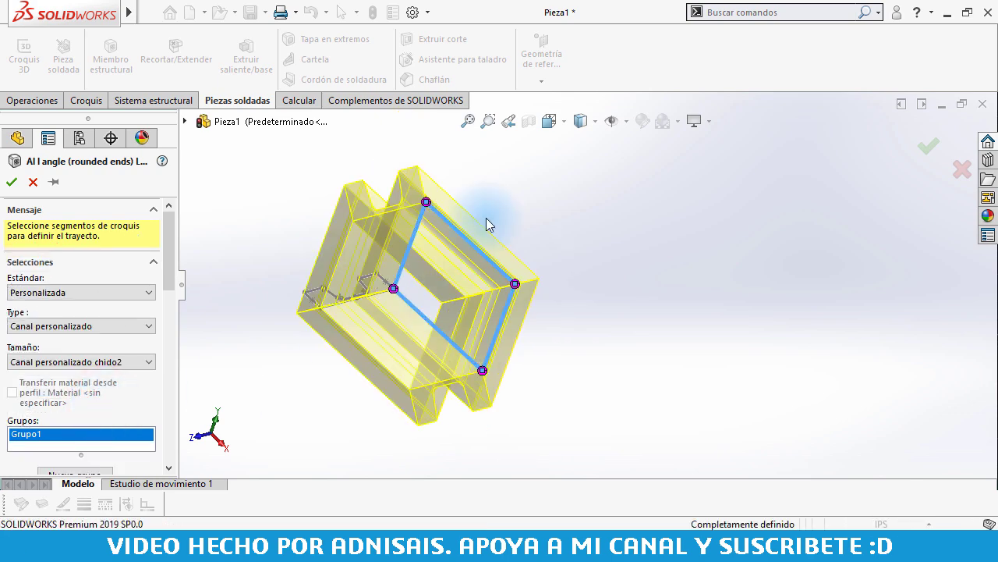
mouse_move(486, 218)
middle_mouse_down()
mouse_move(457, 183)
mouse_move(434, 200)
mouse_move(435, 216)
middle_mouse_up()
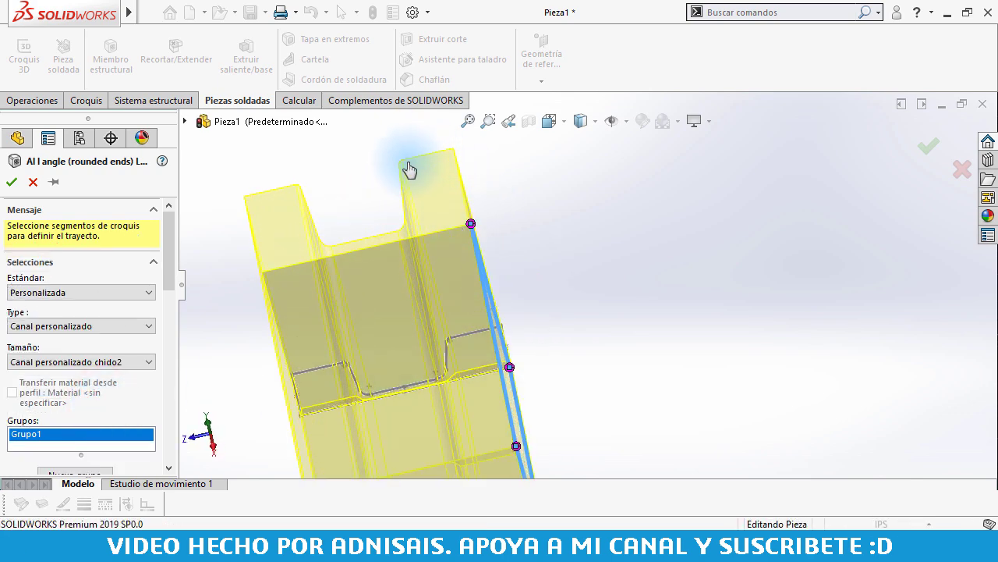
mouse_move(403, 254)
middle_mouse_down()
mouse_move(435, 286)
mouse_move(432, 330)
mouse_move(406, 327)
middle_mouse_up()
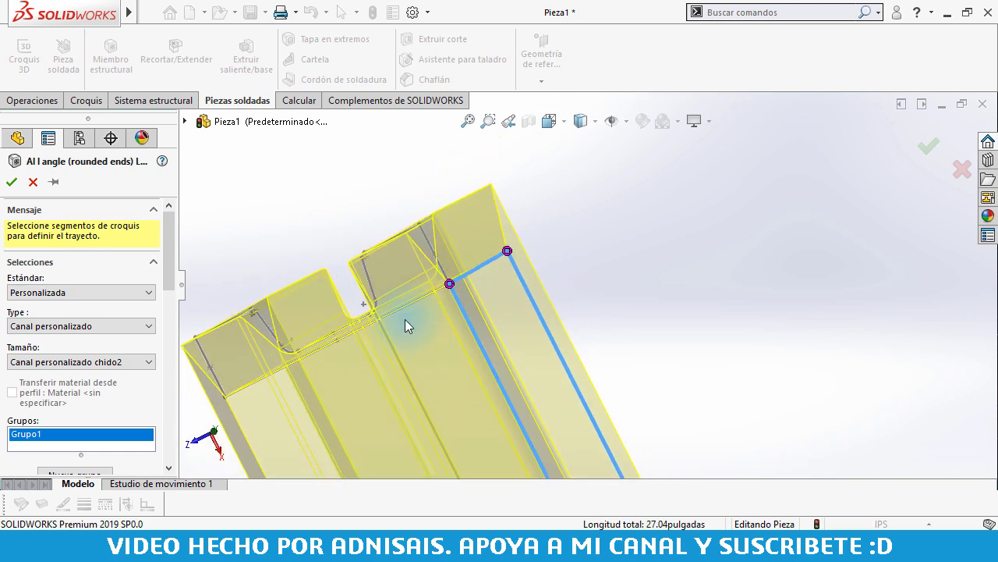
- Compare the chido and chido2 channel sizes on the frame, ending on chido2
left_click(73, 360)
left_click(76, 376)
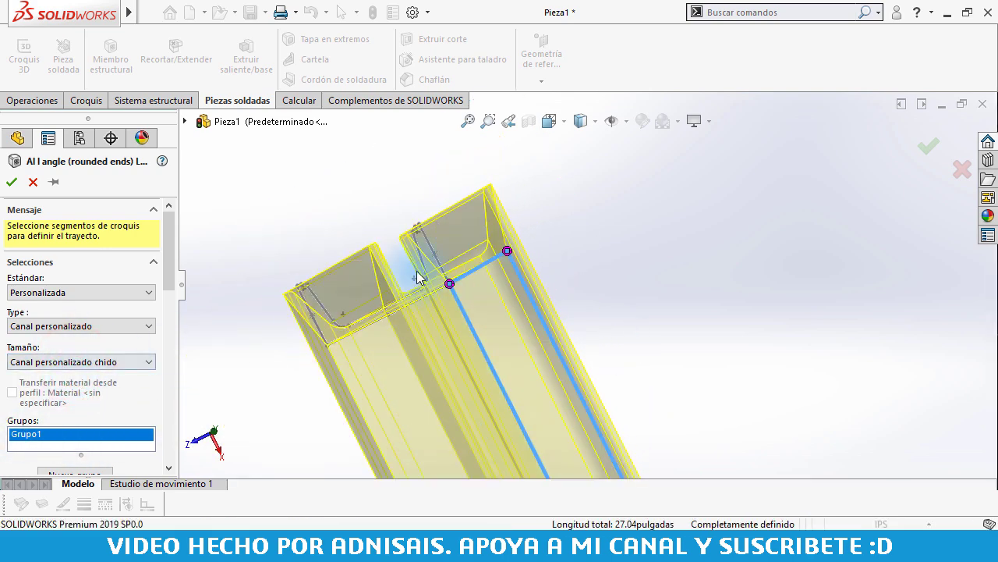
middle_click_drag(406, 269, 404, 283)
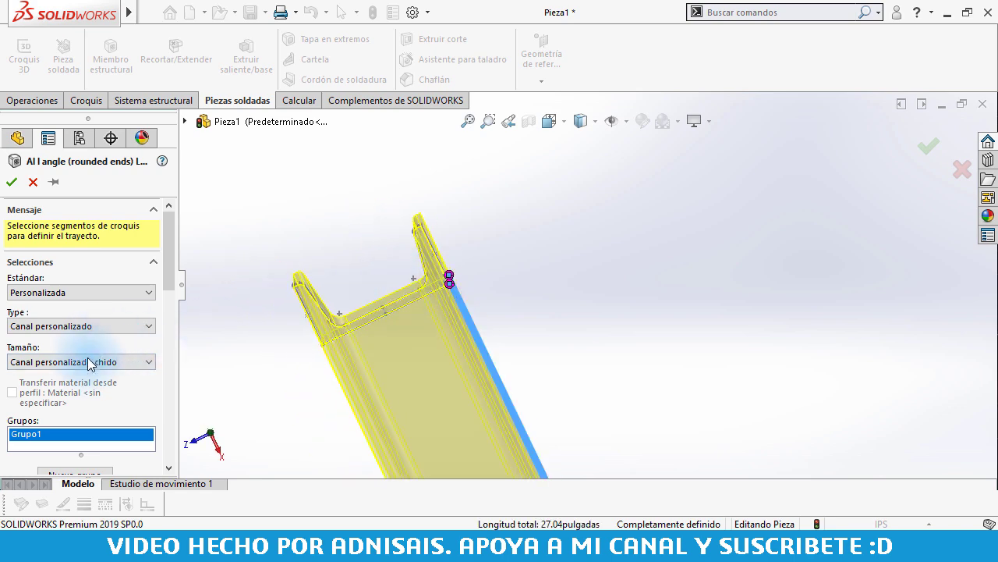
left_click(88, 361)
left_click(82, 388)
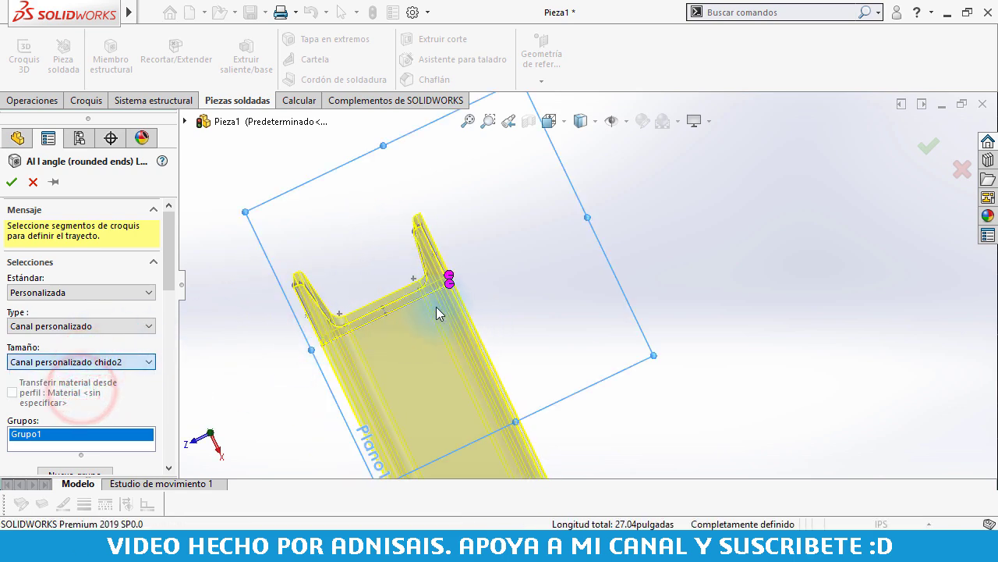
mouse_move(383, 302)
middle_mouse_down()
mouse_move(412, 216)
mouse_move(479, 278)
mouse_move(557, 267)
mouse_move(624, 294)
mouse_move(598, 319)
middle_mouse_up()
- Confirm the channel profile for the frame, then close Pieza1 without saving
left_click(11, 182)
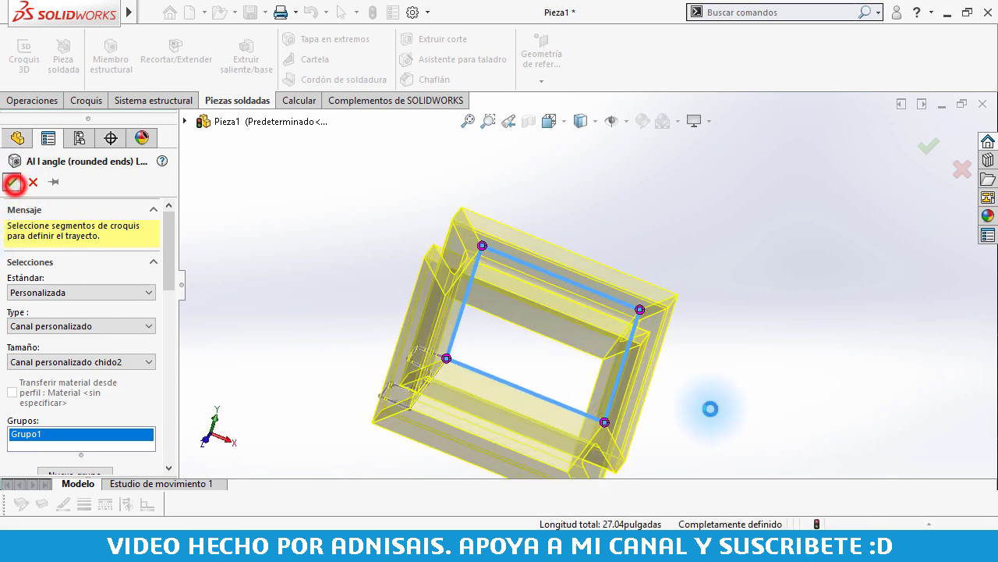
mouse_move(596, 397)
middle_mouse_down()
mouse_move(523, 326)
mouse_move(494, 316)
mouse_move(565, 312)
mouse_move(535, 208)
mouse_move(508, 335)
mouse_move(585, 384)
middle_mouse_up()
scroll(585, 384, "up", 2)
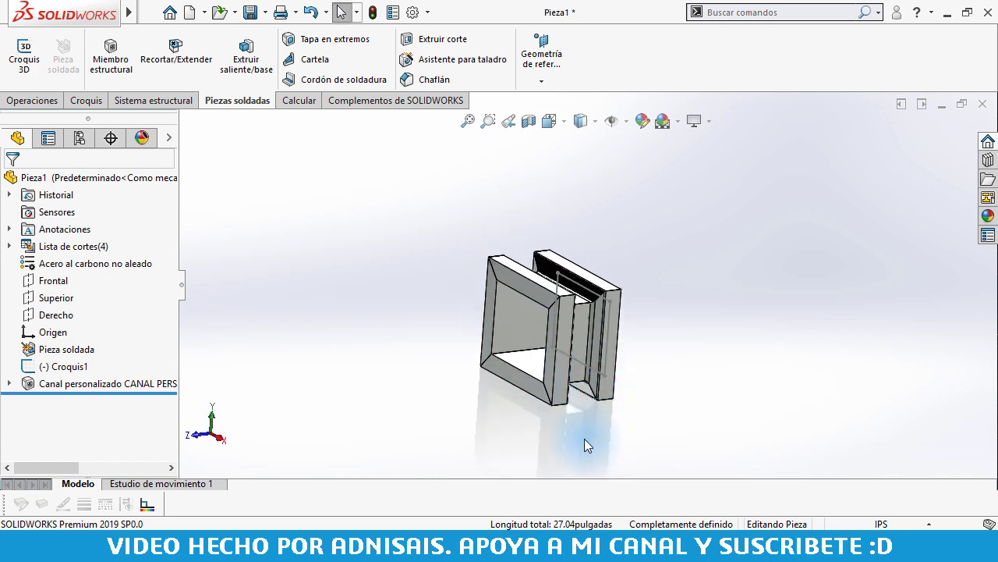
left_click(982, 103)
left_click(497, 282)
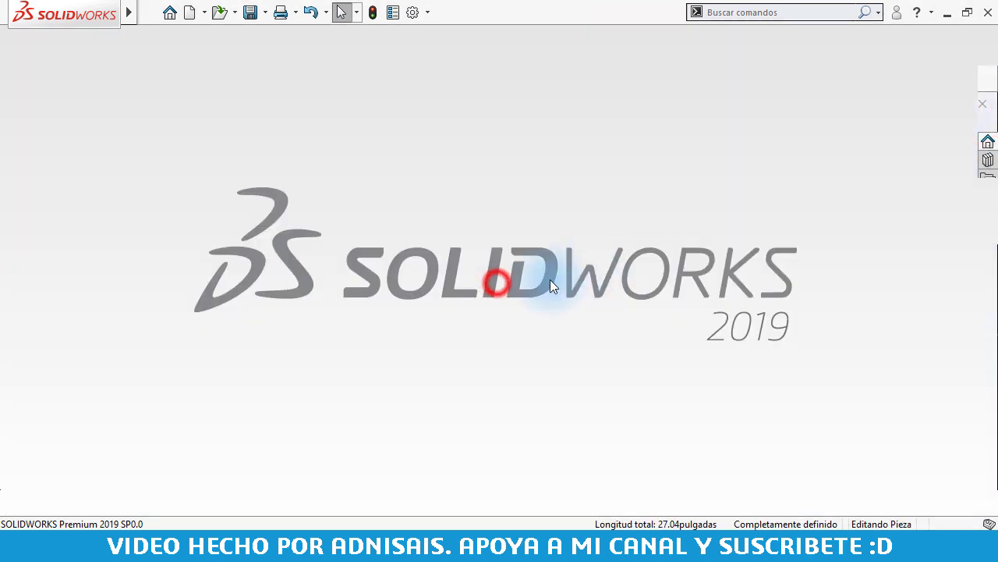
- Create a new part and start a sketch on the Frontal plane
left_click(543, 164)
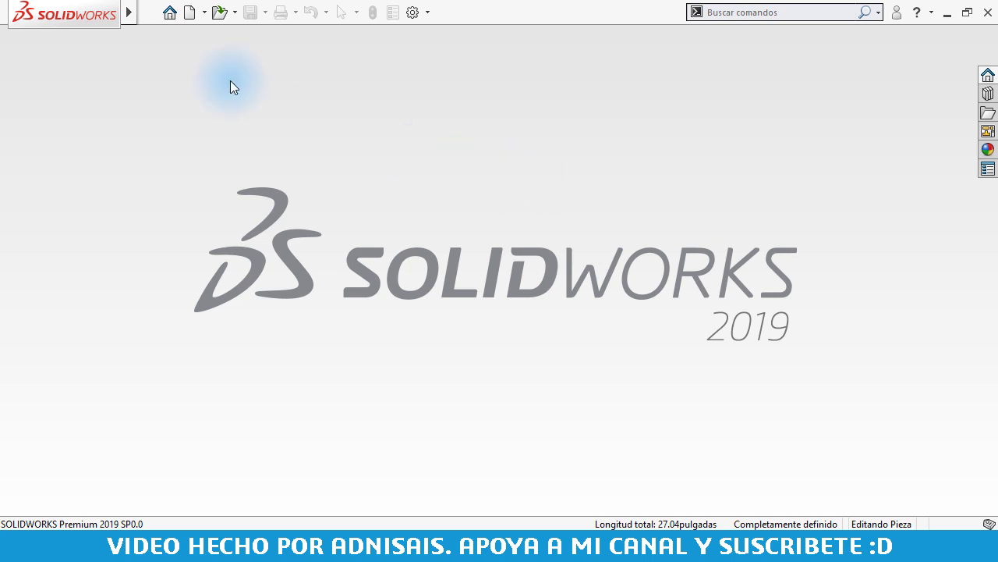
left_click(188, 14)
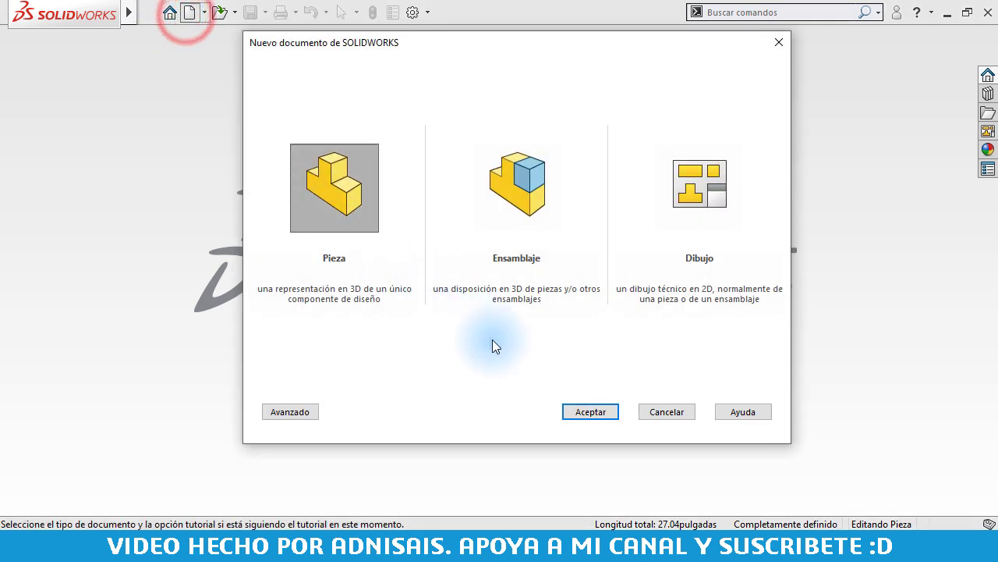
left_click(591, 411)
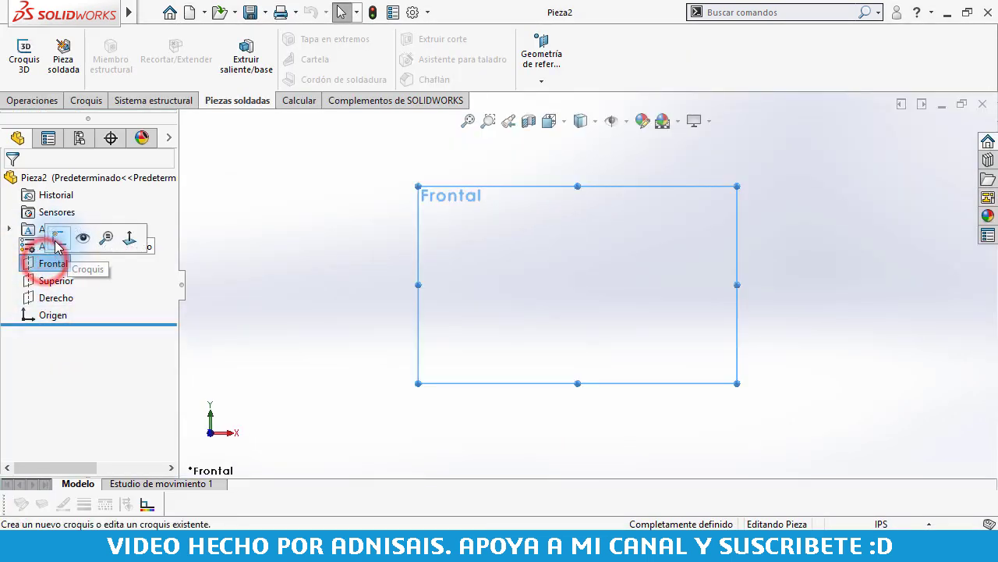
left_click(58, 237)
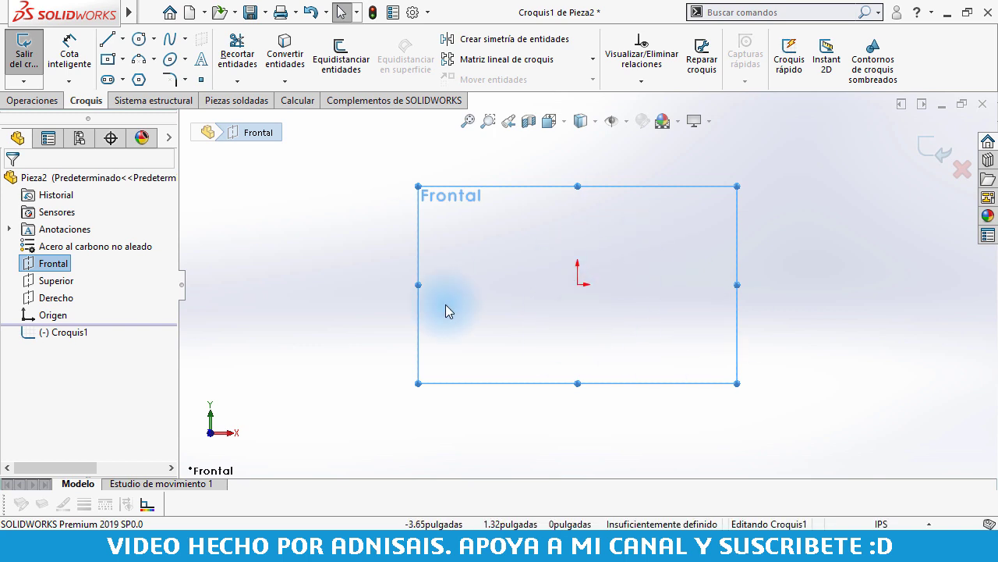
left_click(680, 296)
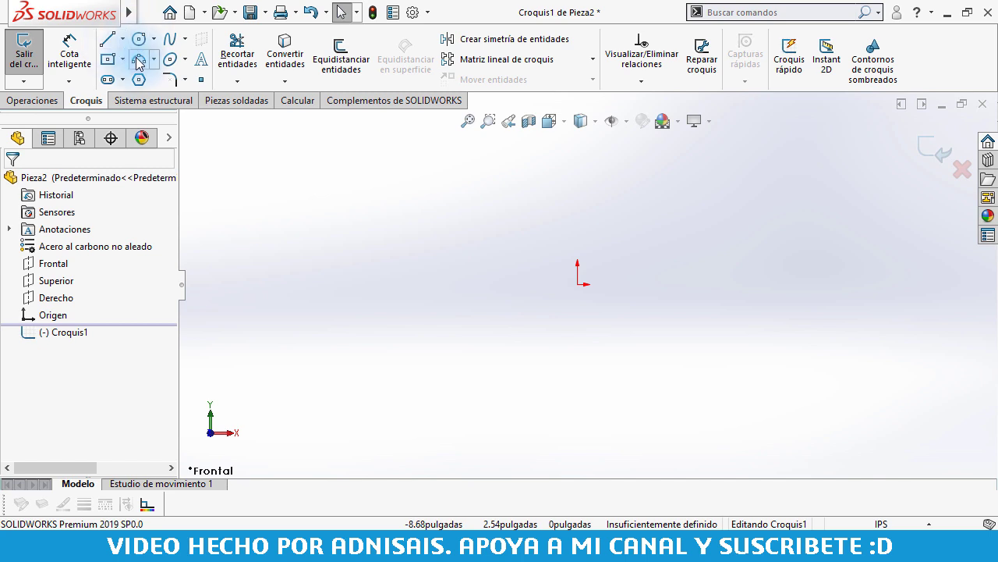
- Draw an outer corner rectangle from the origin enclosing two stacked inner rectangles
left_click(110, 64)
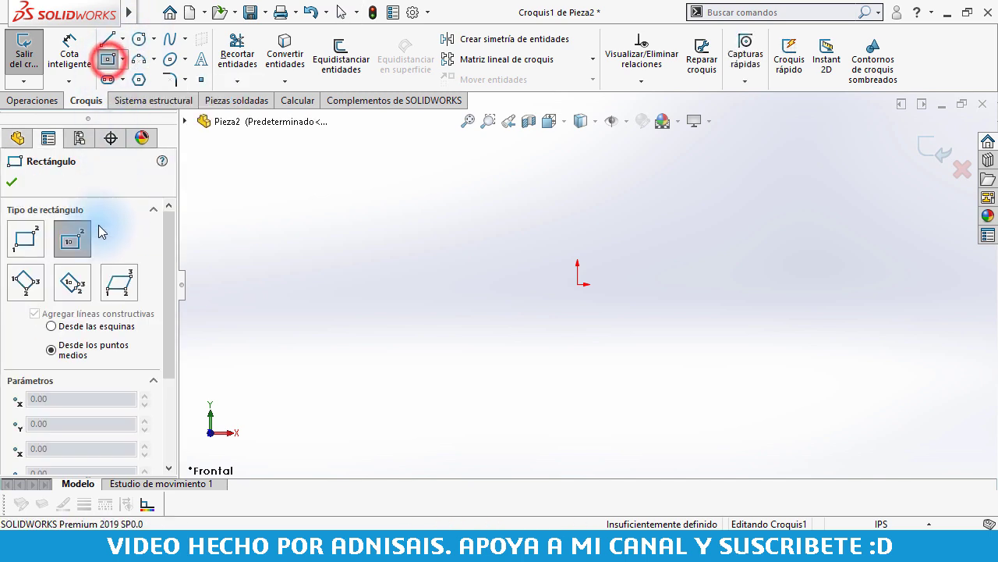
left_click(25, 238)
left_click(578, 284)
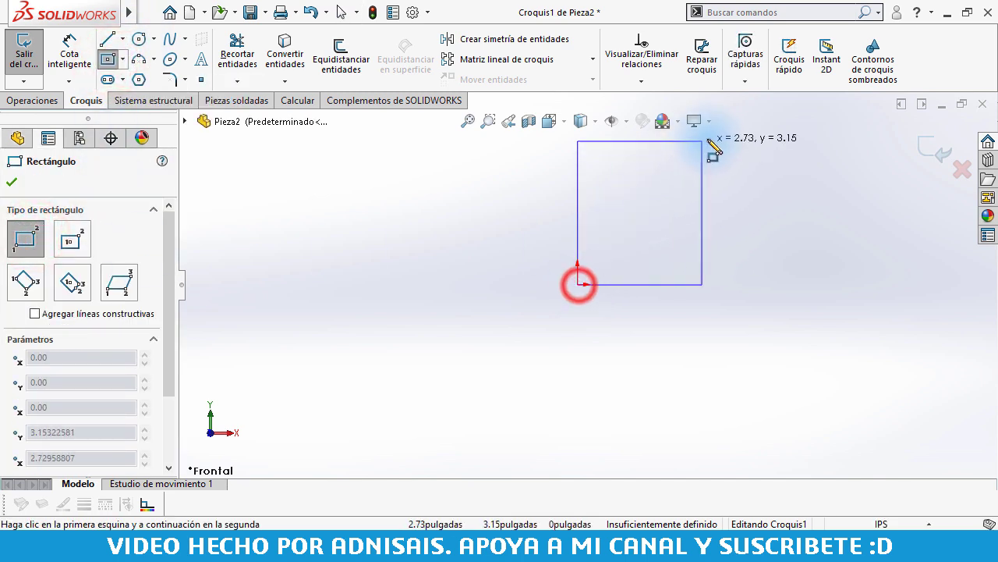
left_click(686, 146)
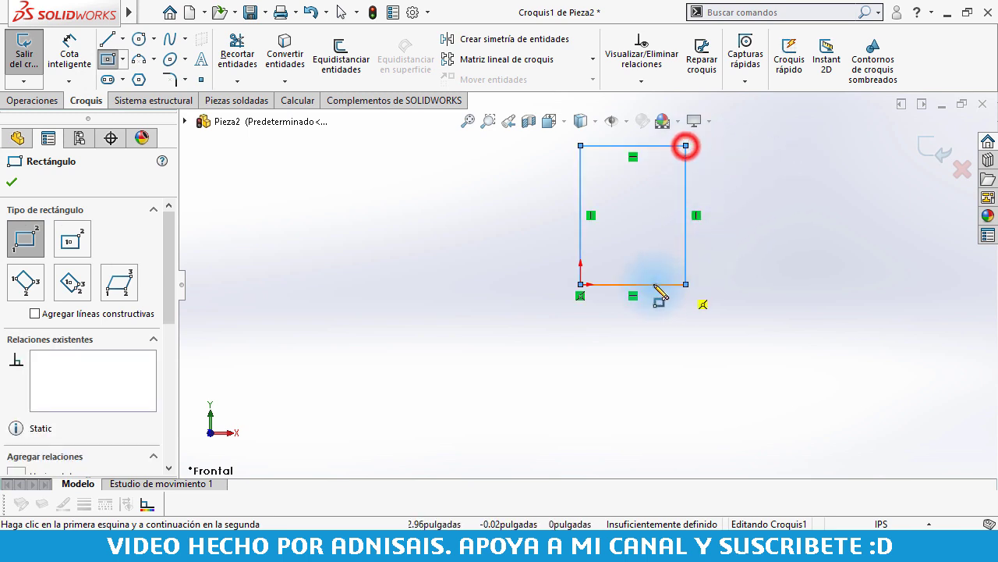
left_click(595, 269)
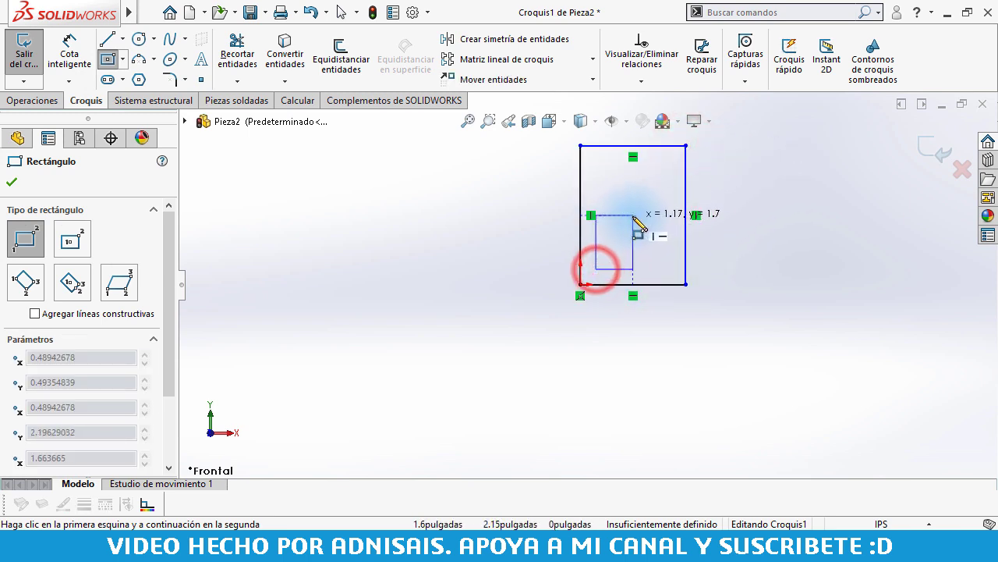
left_click(673, 215)
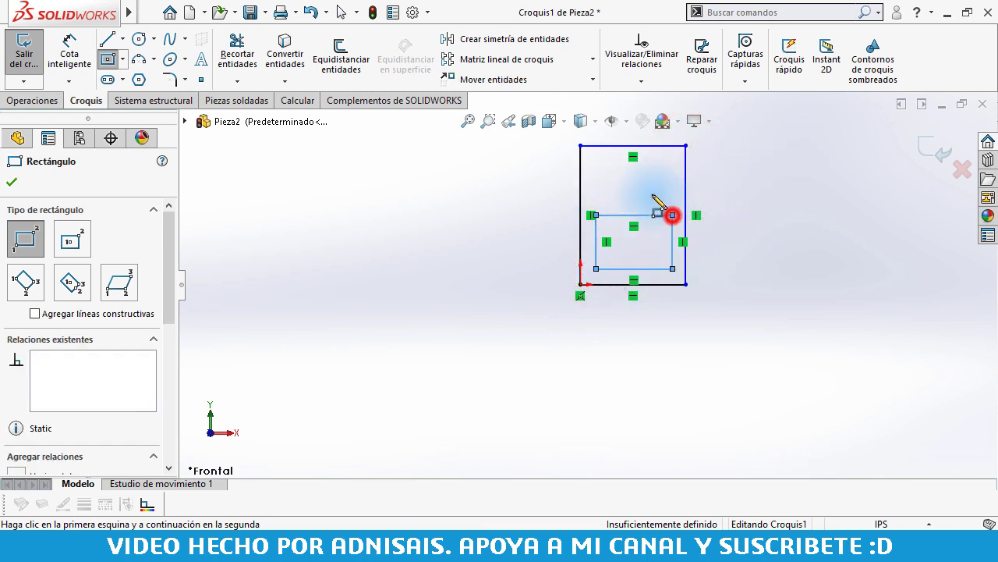
left_click(595, 156)
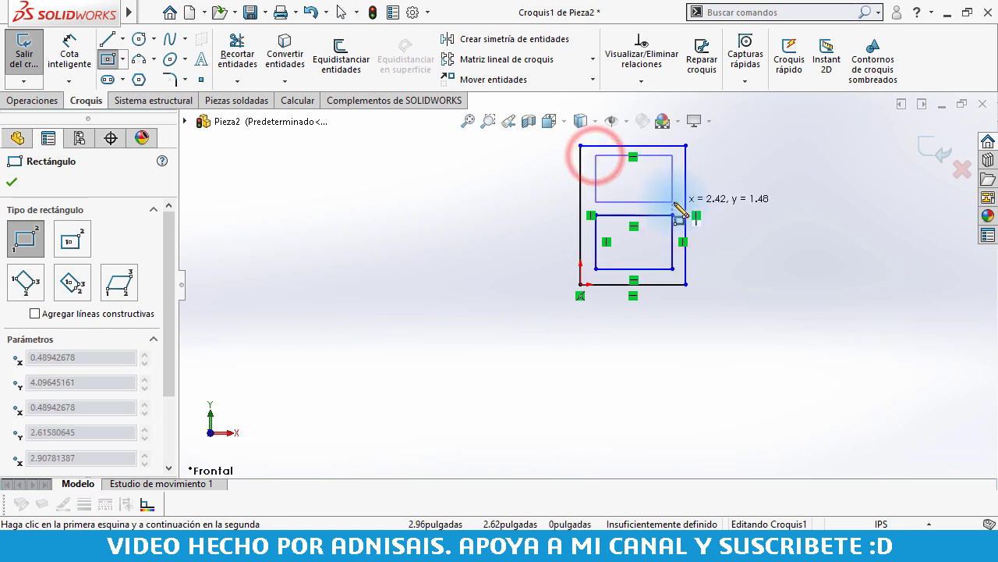
left_click(673, 203)
key("Escape")
key("f")
scroll(733, 207, "down", 2)
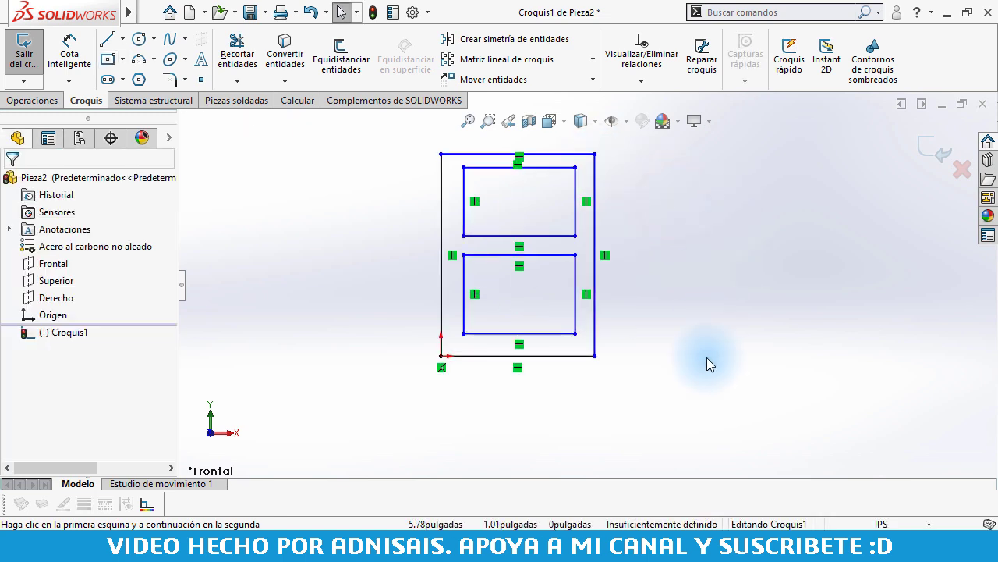
- Fully define the sketch and change the 4.39 overall height dimension to 5.00
right_click(694, 174)
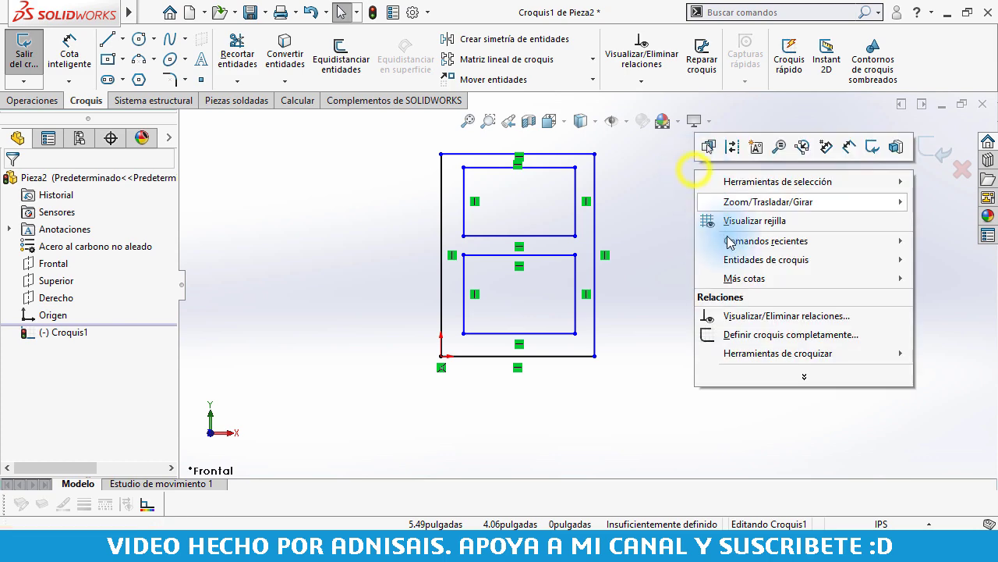
left_click(791, 333)
left_click(8, 194)
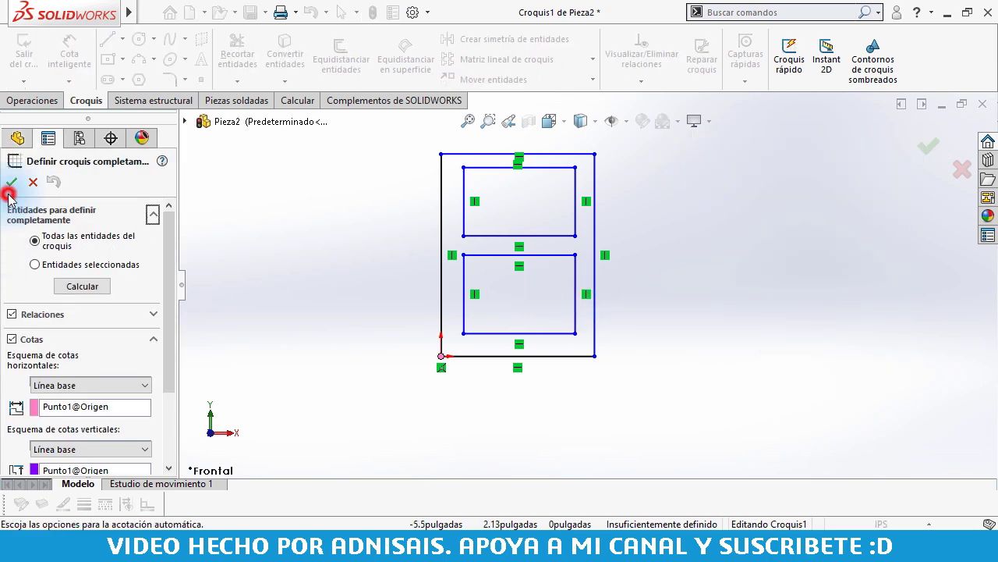
double_click(341, 259)
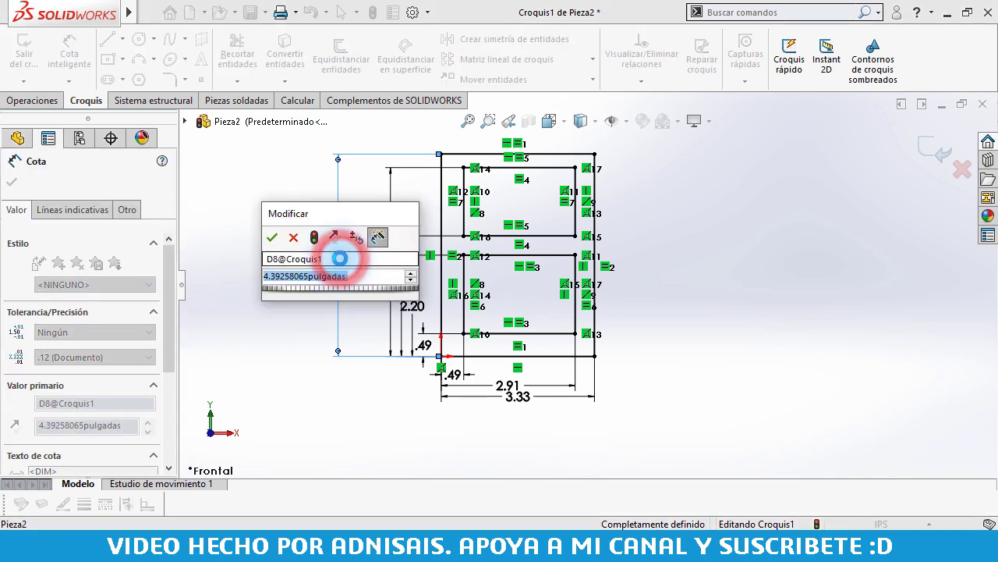
type("5")
key("Return")
left_click(697, 273)
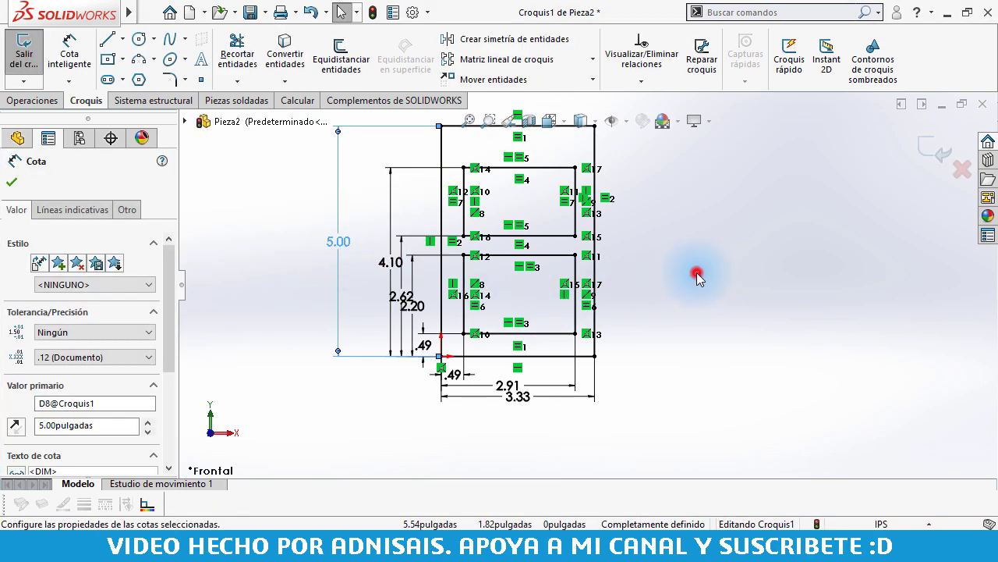
middle_click_drag(607, 233, 606, 246, "ctrl")
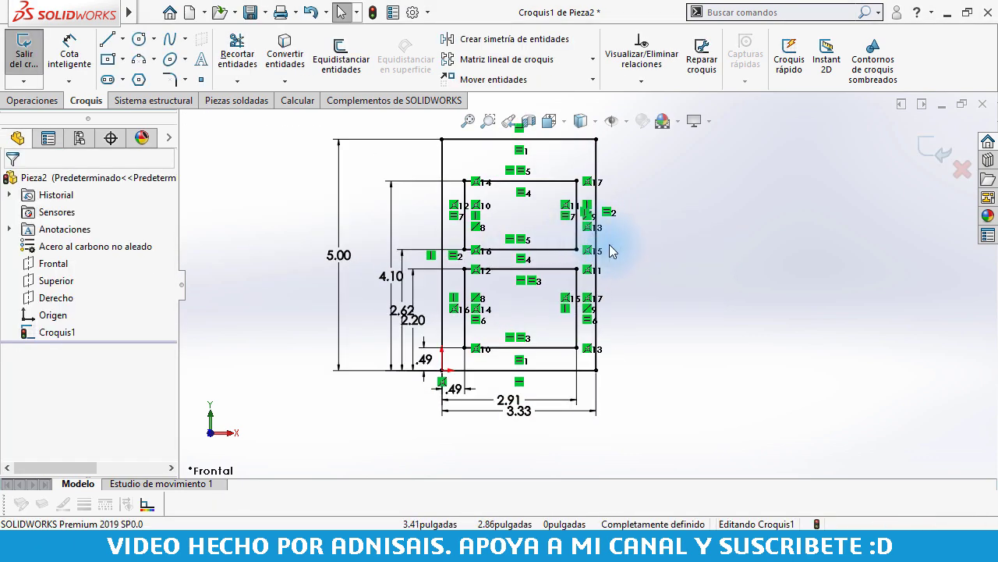
scroll(630, 188, "down", 1)
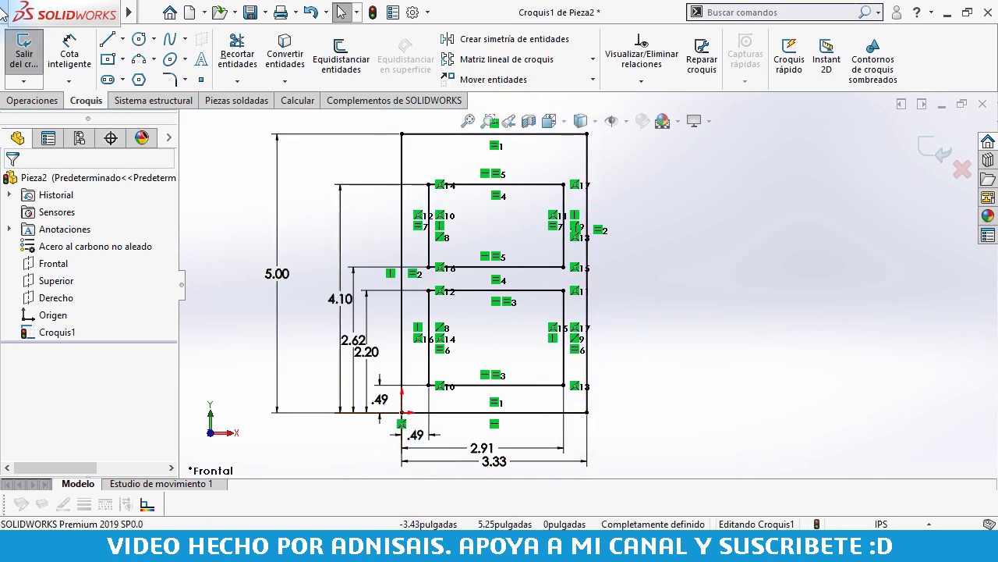
mouse_move(201, 79)
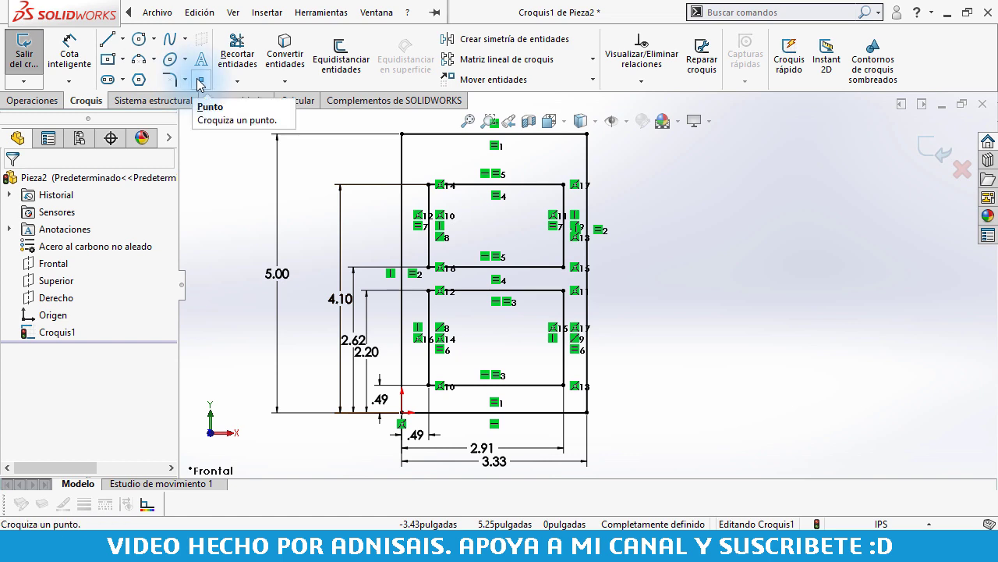
- Place sketch points at the midpoints of the top, right, left and bottom outer edges
left_click(198, 80)
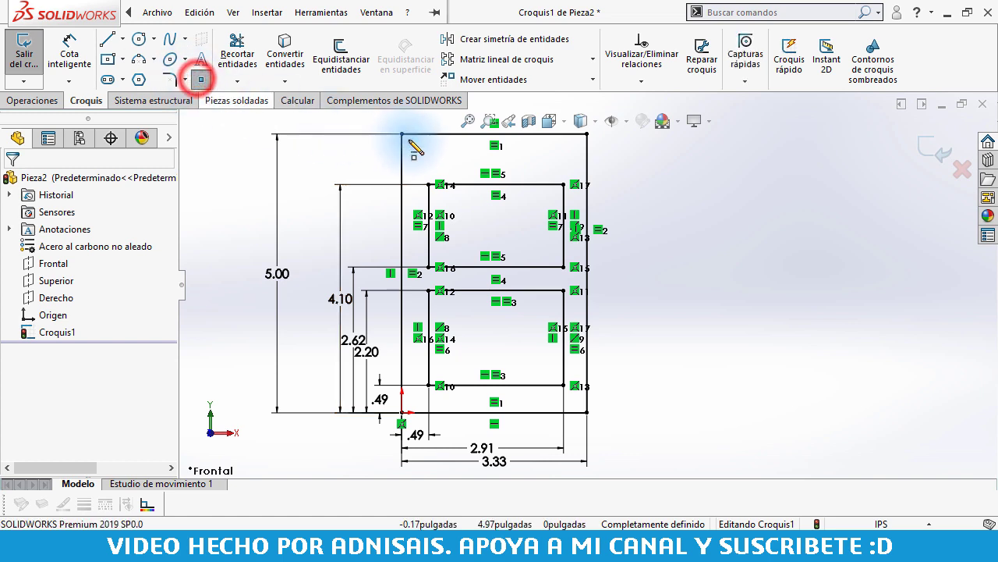
left_click(495, 134)
left_click(586, 273)
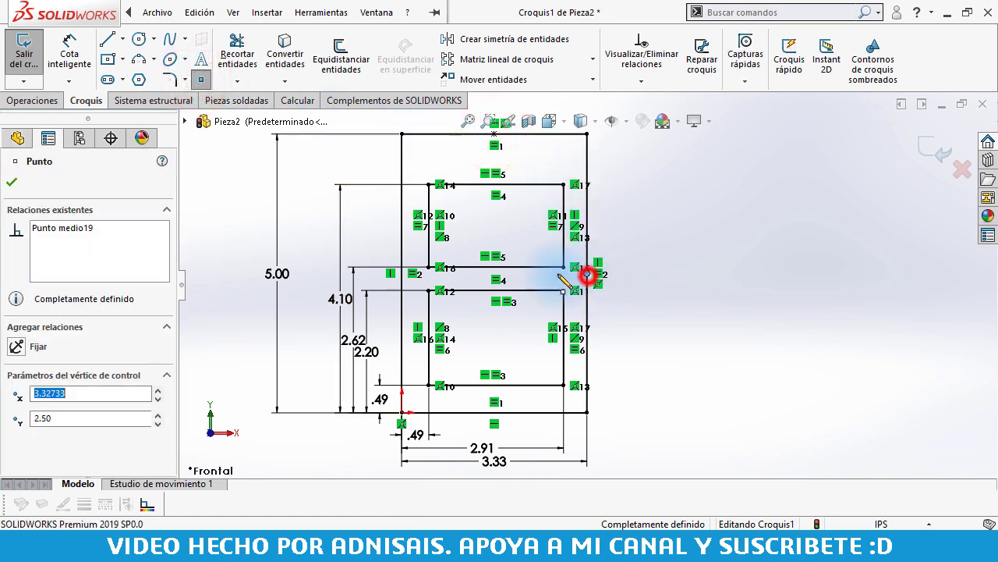
left_click(401, 273)
left_click(494, 412)
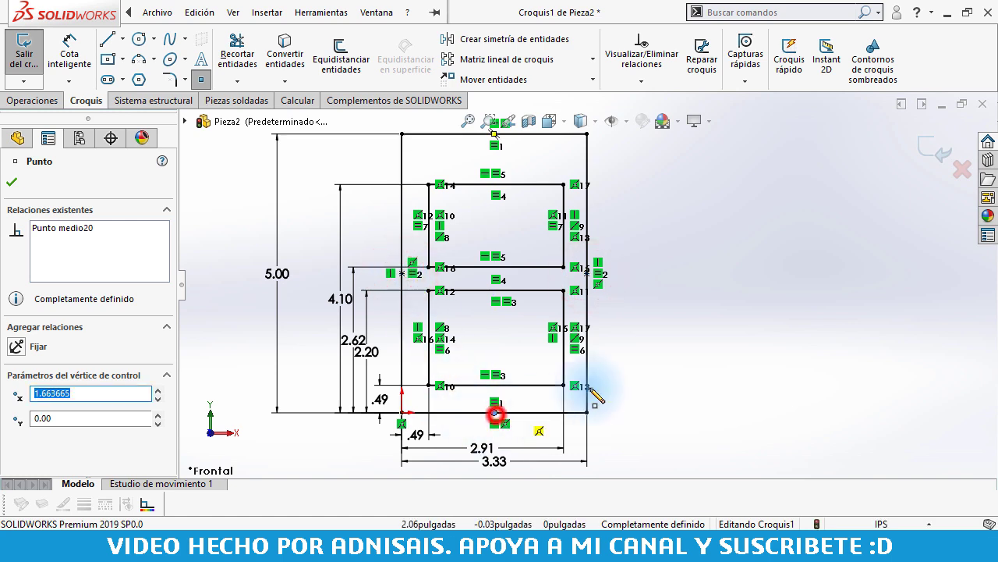
key("Escape")
- Clear the selection and exit the sketch
scroll(585, 288, "up", 1)
left_click(738, 292)
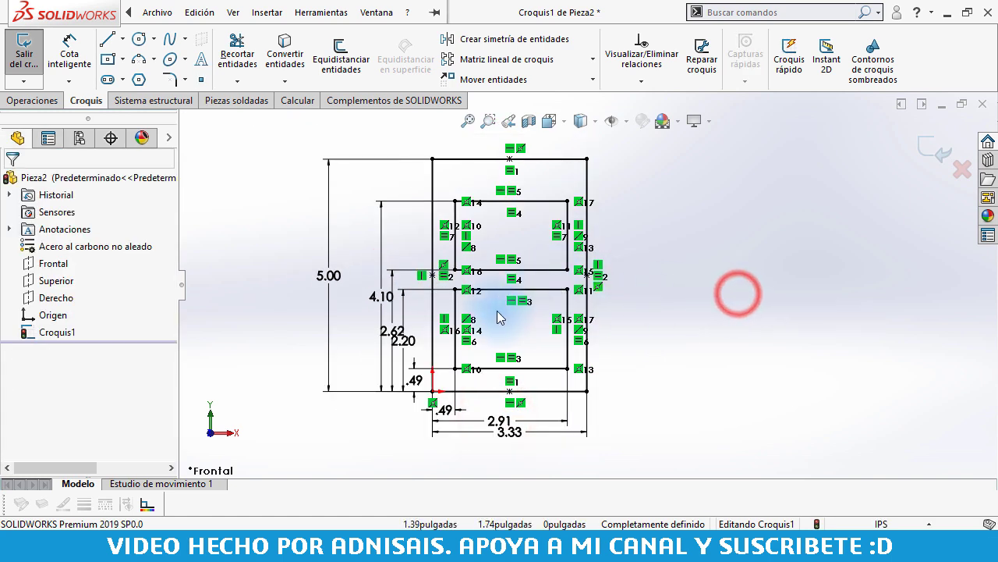
left_click(725, 229)
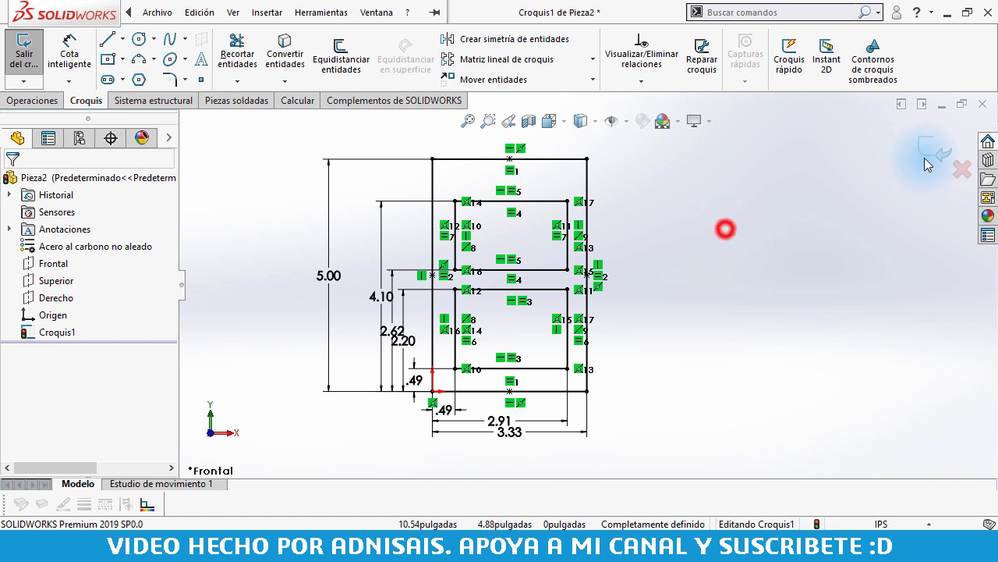
left_click(925, 143)
left_click(799, 202)
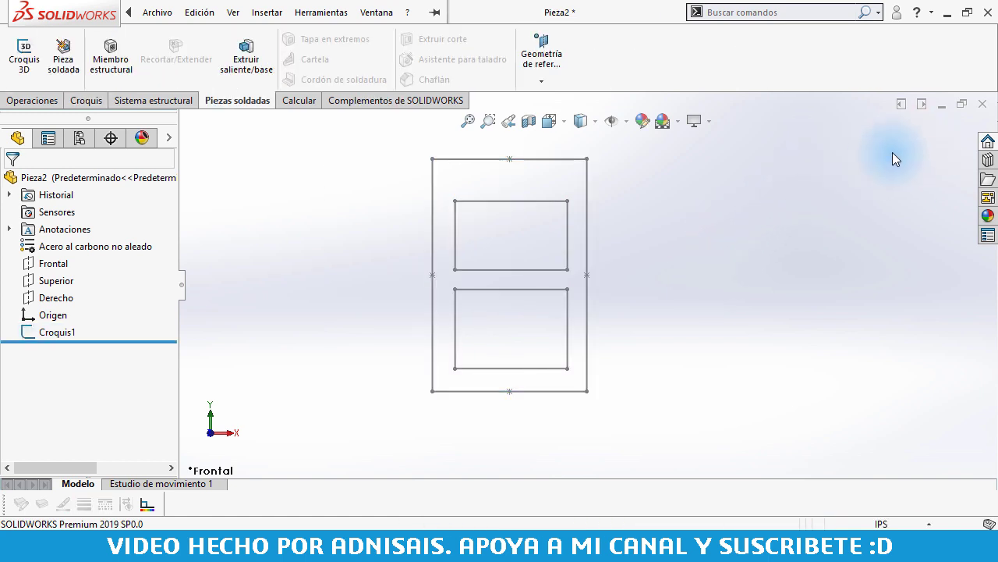
- Save Croquis1 to the Desktop as the Lib Feat Part 'Tubo cuadrado chido.SLDLFP'
left_click(30, 332)
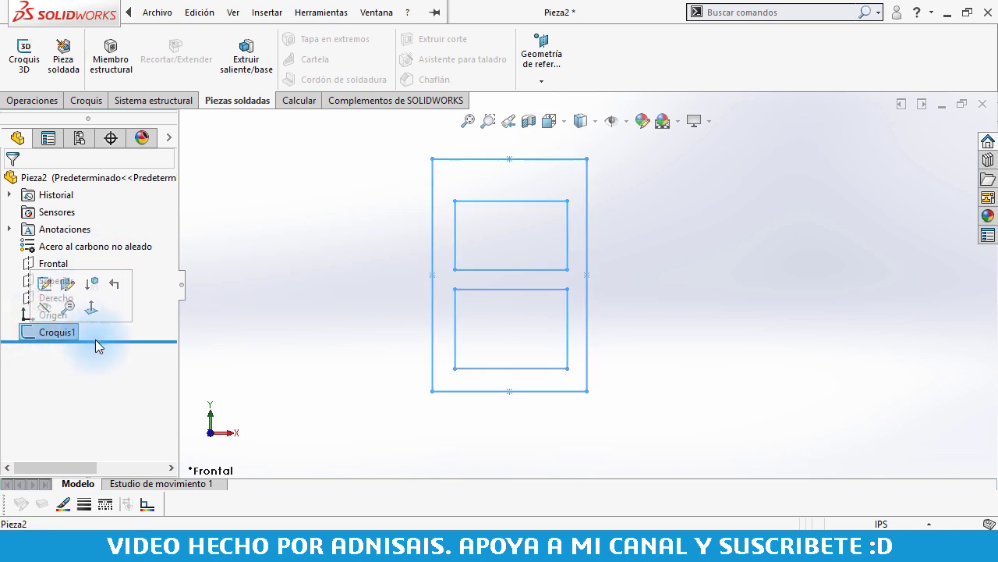
left_click(156, 13)
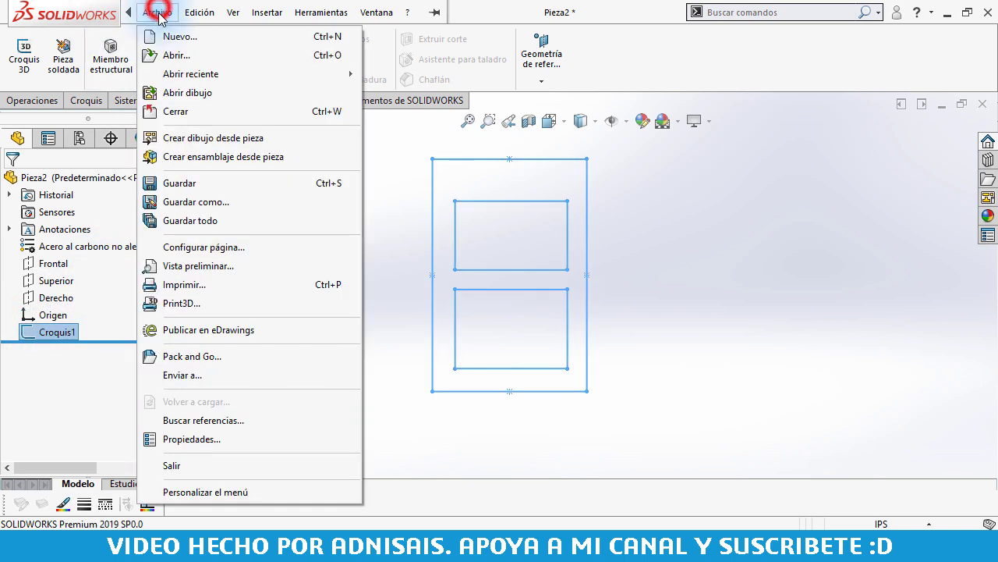
left_click(214, 201)
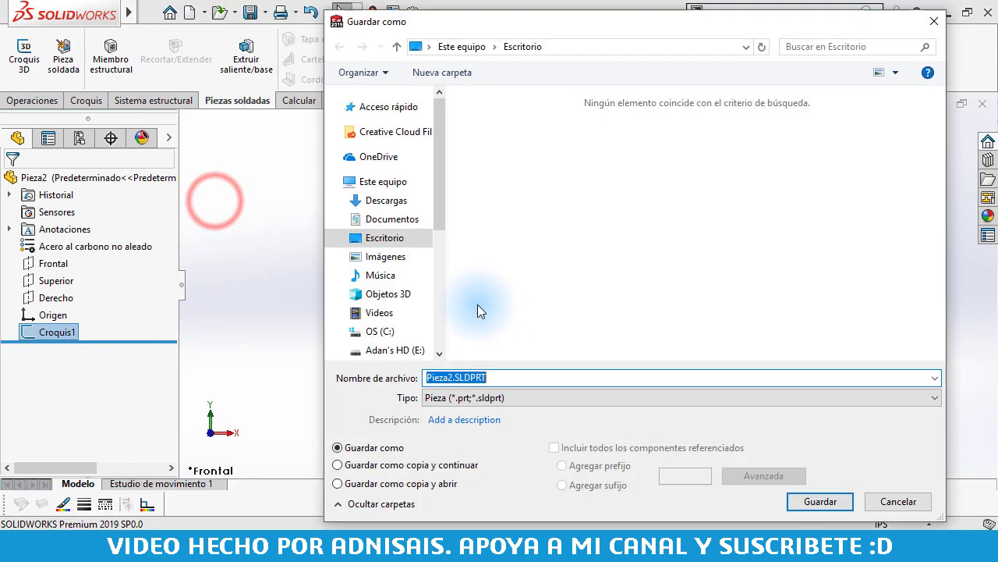
left_click(521, 396)
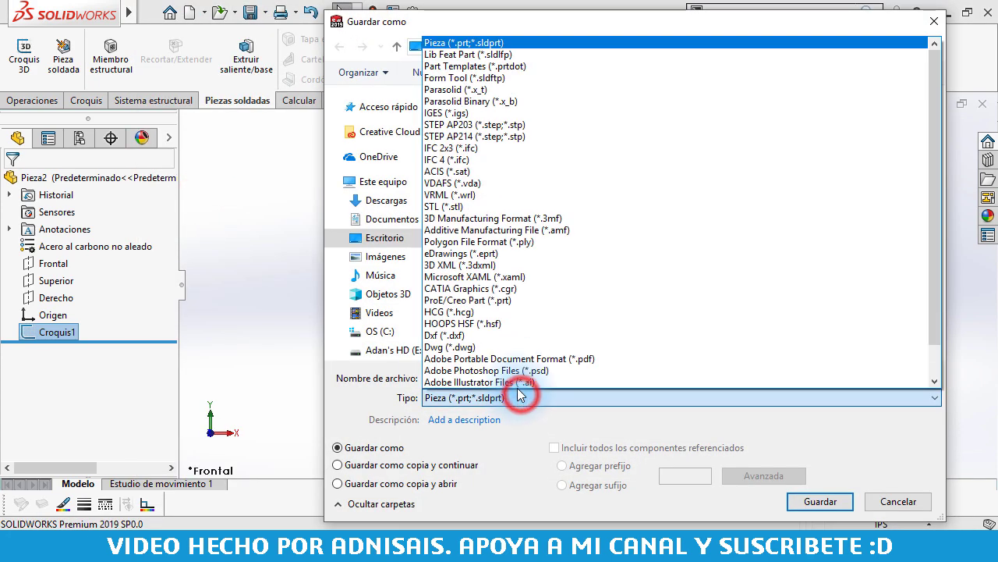
left_click(500, 56)
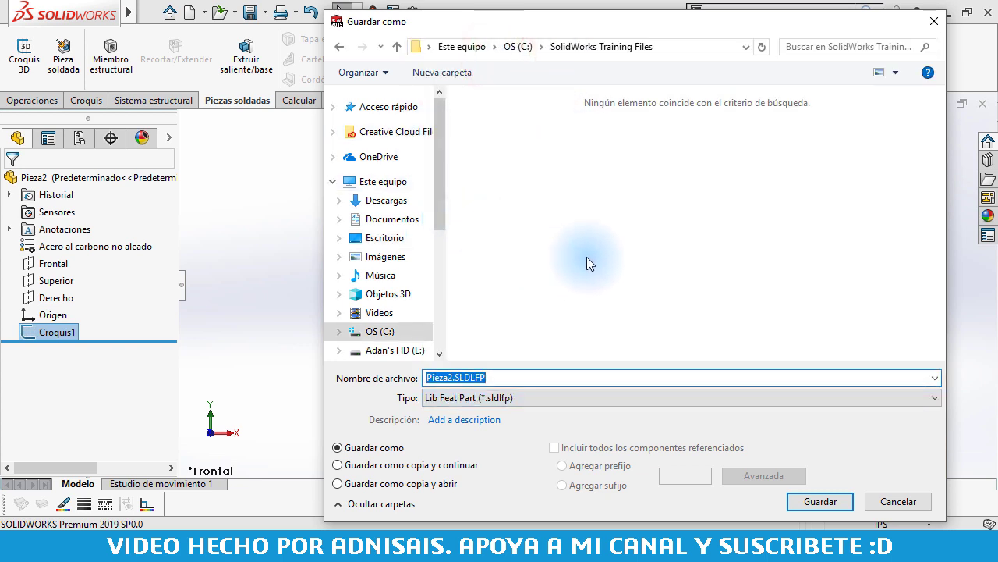
left_click(384, 237)
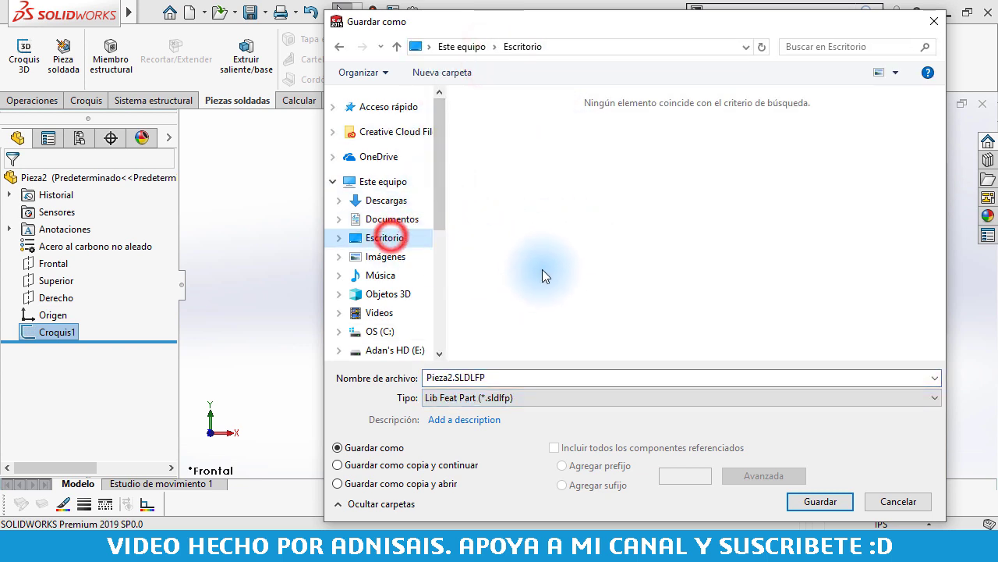
left_click(513, 376)
type("Tubo cuadrado chido")
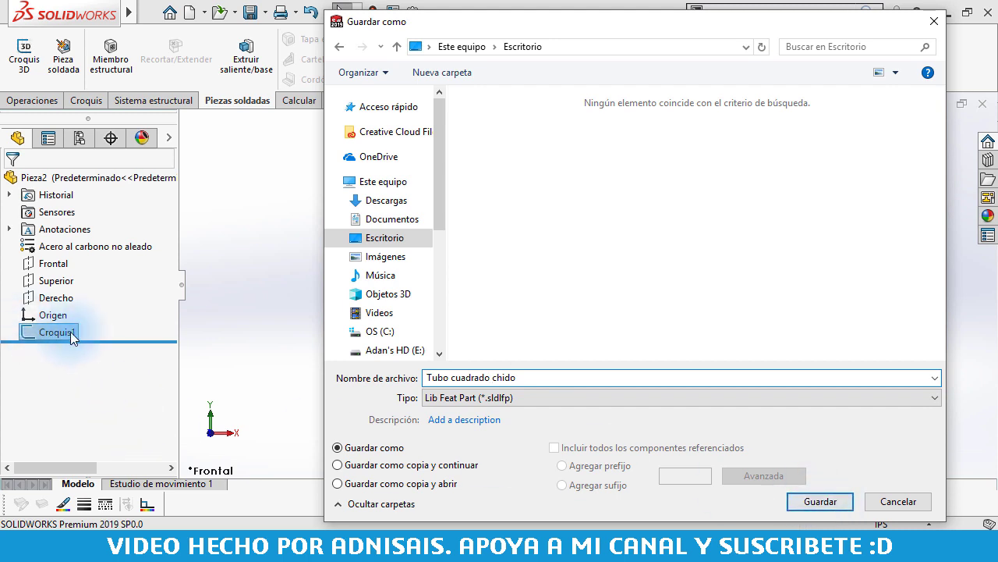
left_click(37, 332)
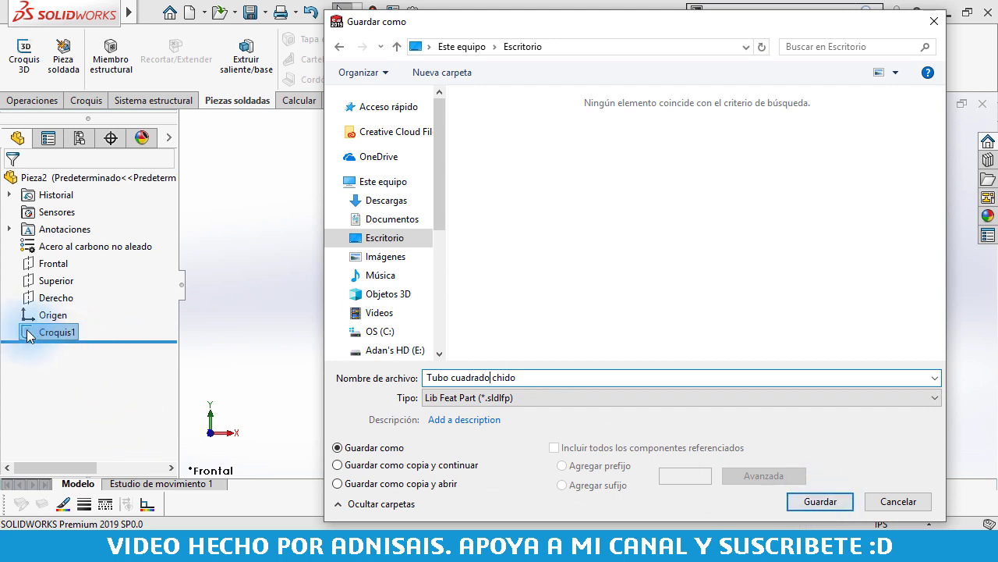
left_click(837, 506)
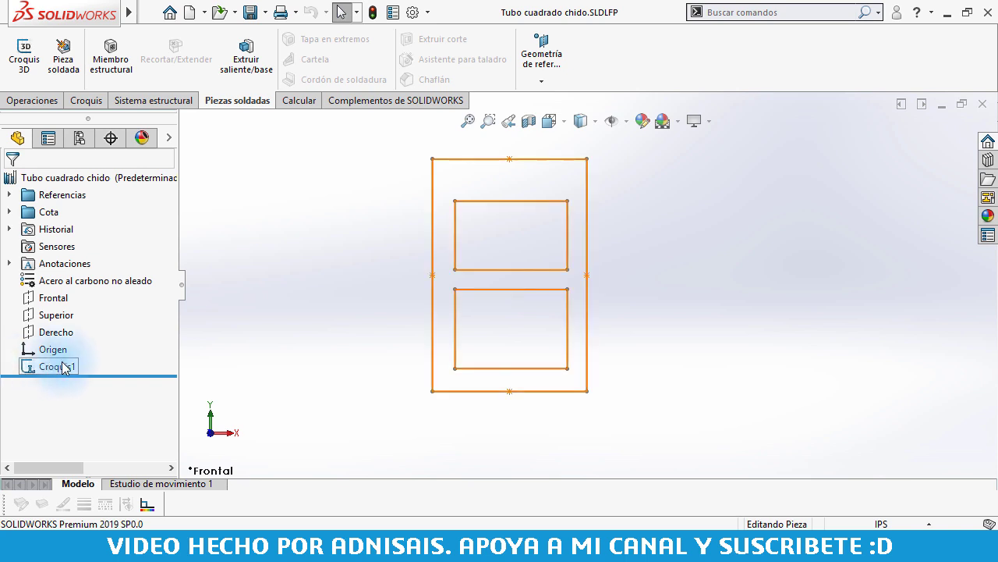
- Close the saved profile part and create a new blank part
left_click(983, 105)
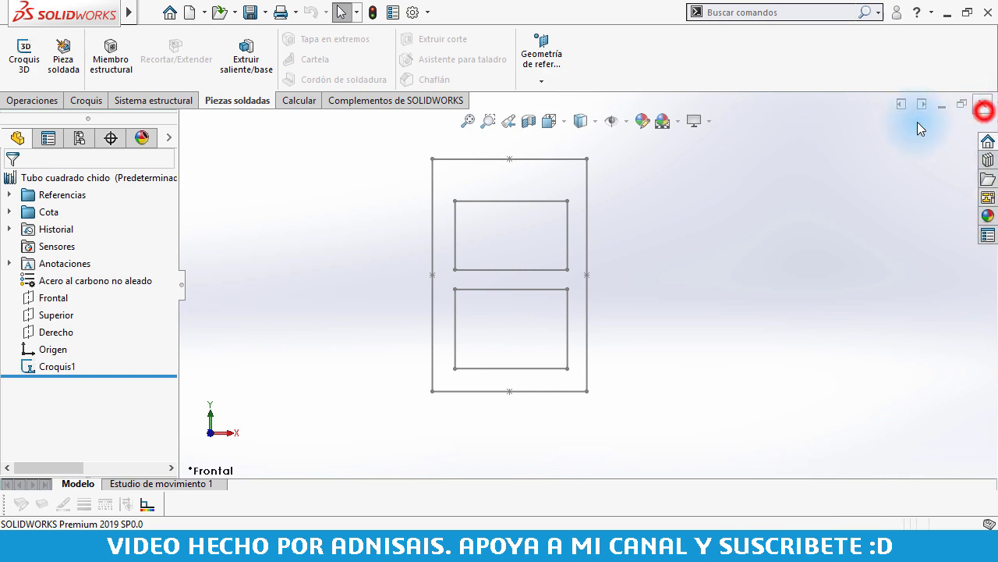
left_click(189, 12)
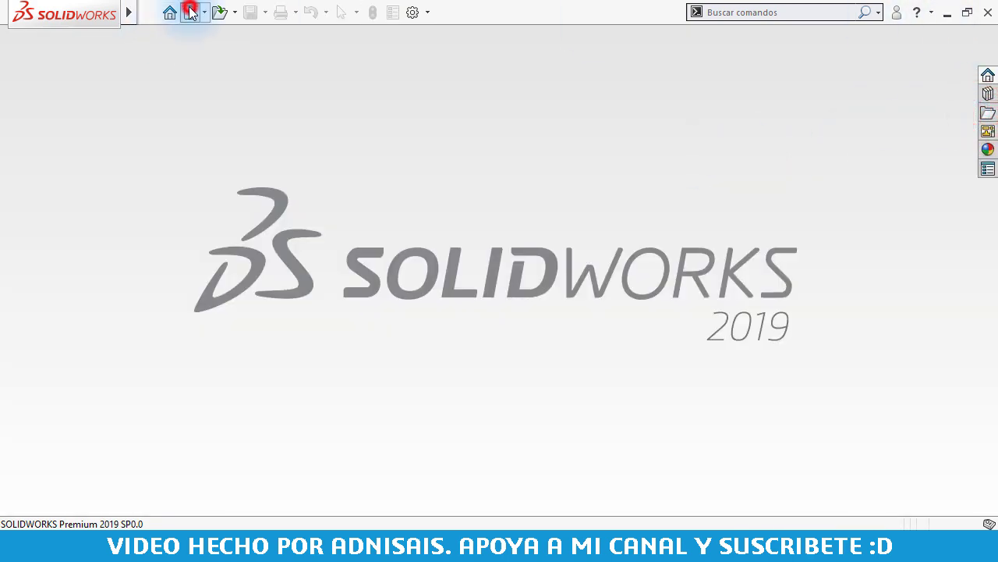
left_click(589, 411)
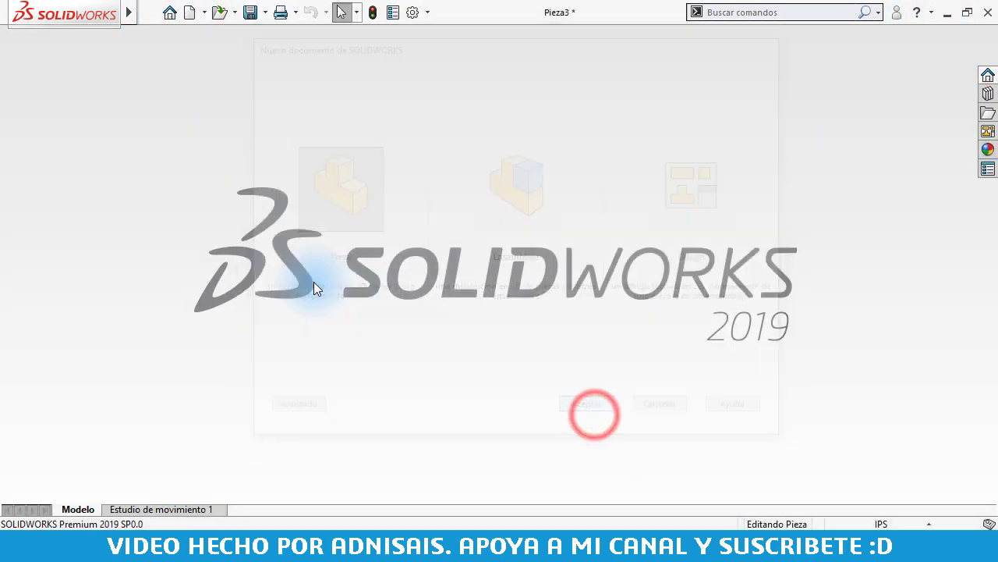
- Sketch a center rectangle on the Frontal plane centered on the origin, then exit the sketch
left_click(54, 264)
left_click(67, 238)
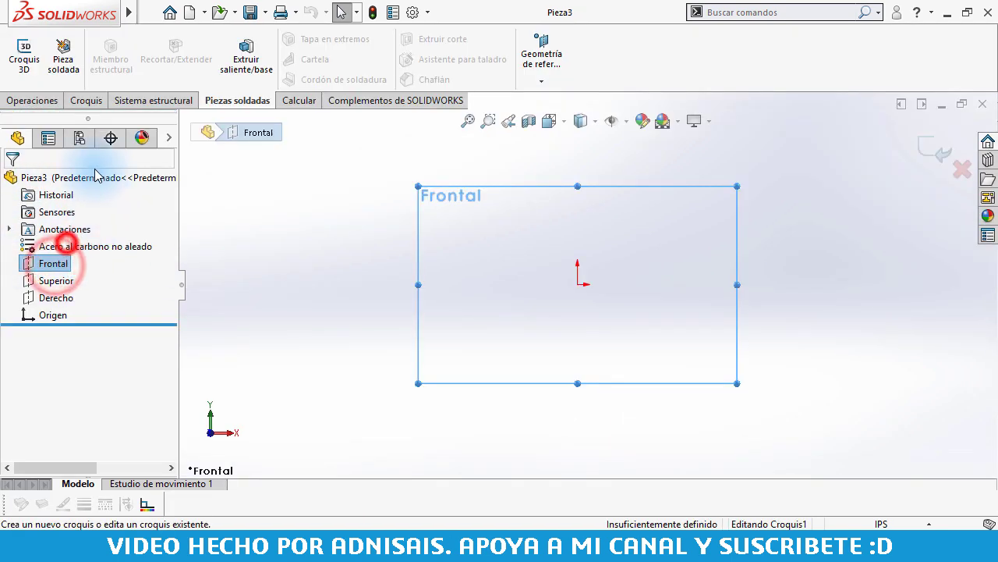
left_click(110, 57)
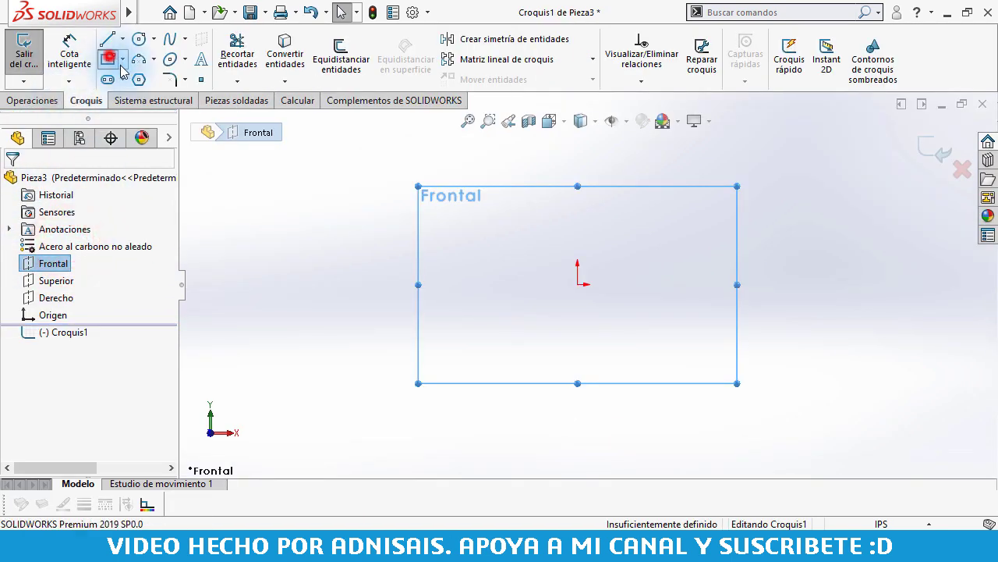
left_click(577, 284)
left_click(753, 137)
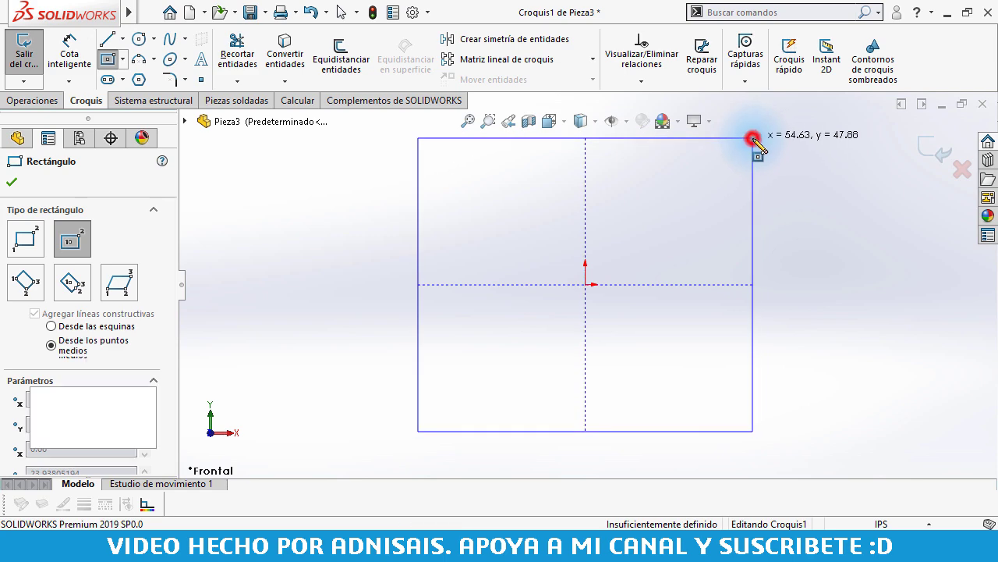
left_click(21, 63)
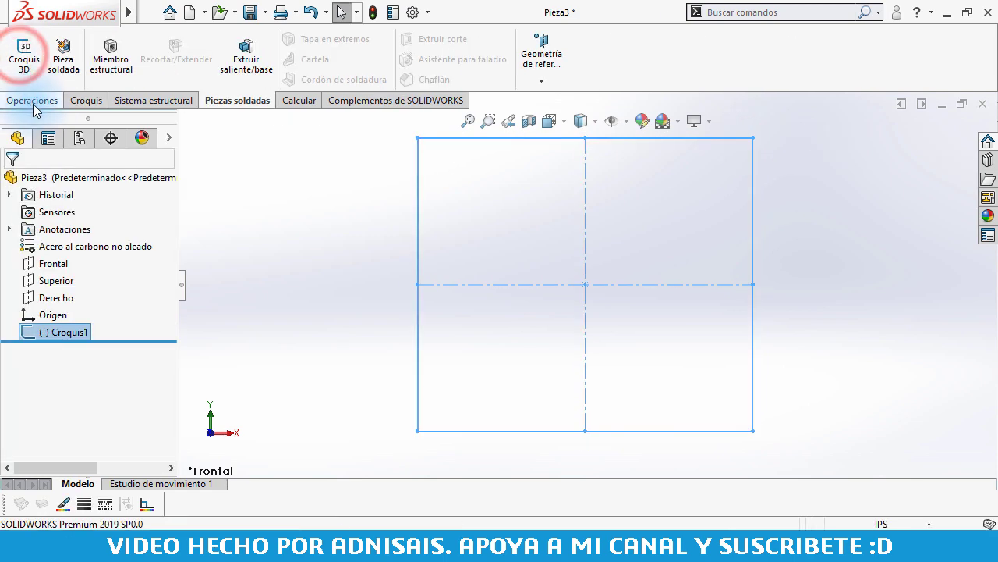
- Move Tubo cuadrado chido.SLDLFP from the desktop into the Canal personalizado folder
left_click(936, 14)
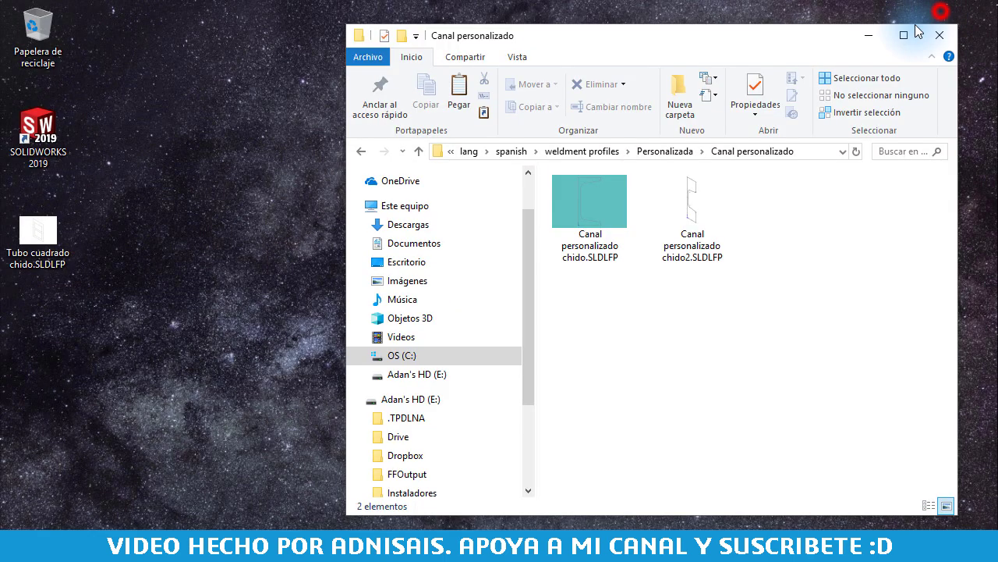
left_click(43, 240)
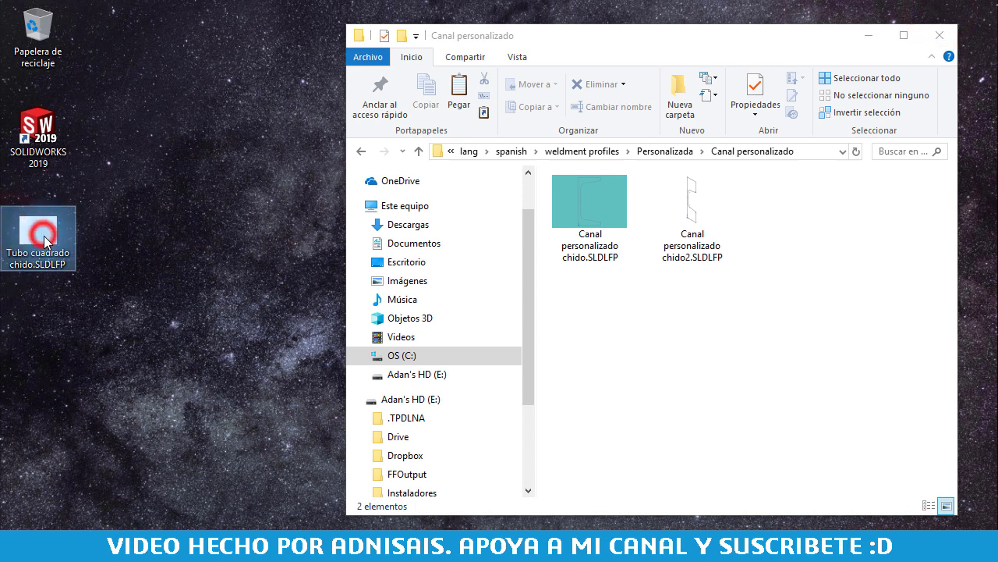
left_click_drag(45, 240, 794, 255)
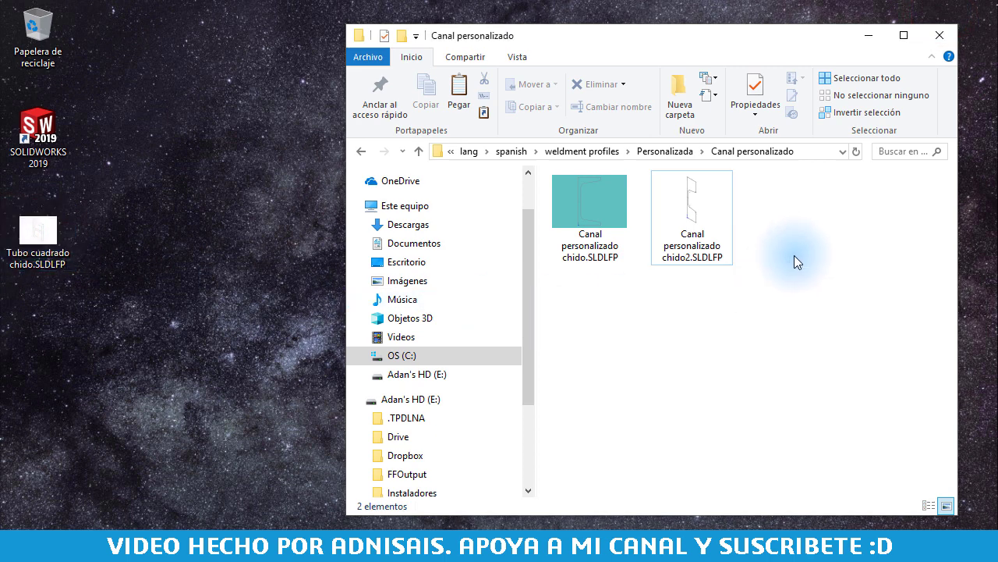
left_click(458, 180)
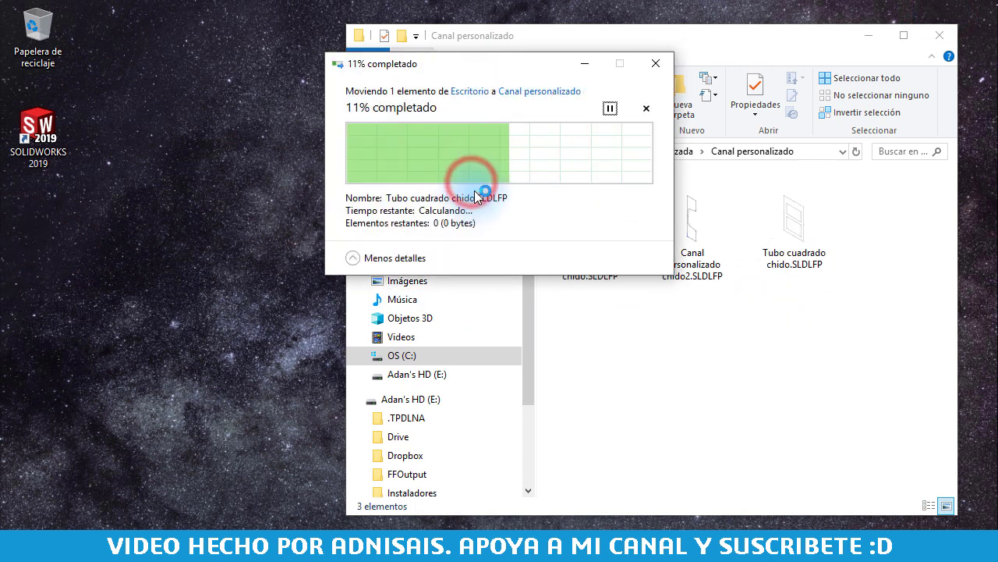
left_click(851, 279)
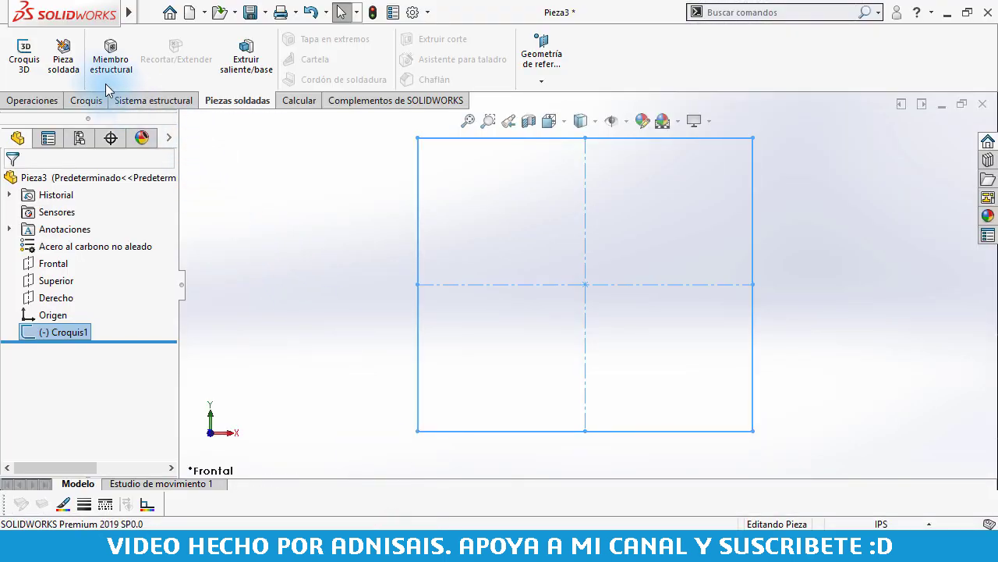
- Start a structural member with Tubo cuadrado chido profile size along the left sketch edge
left_click(109, 53)
left_click(55, 362)
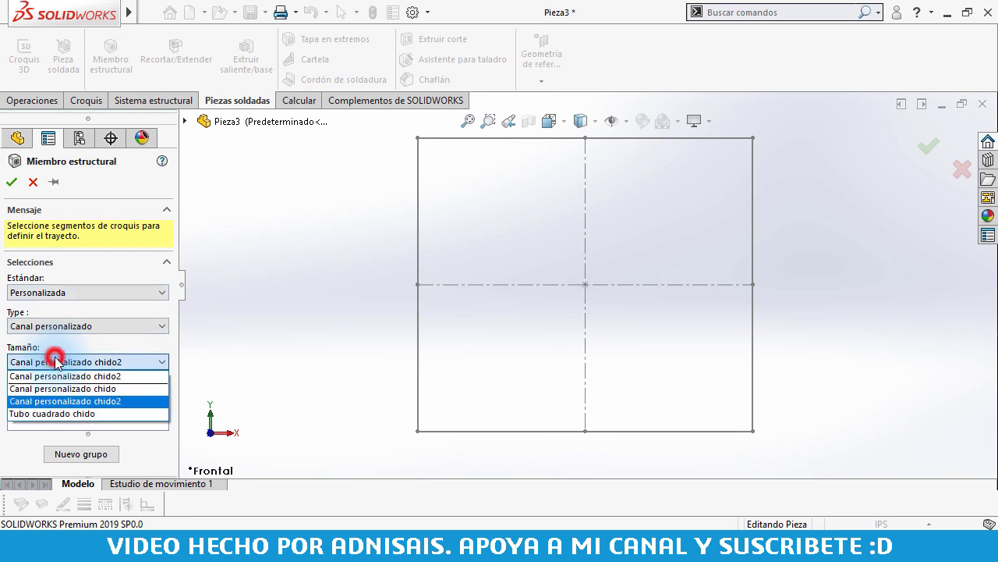
left_click(62, 414)
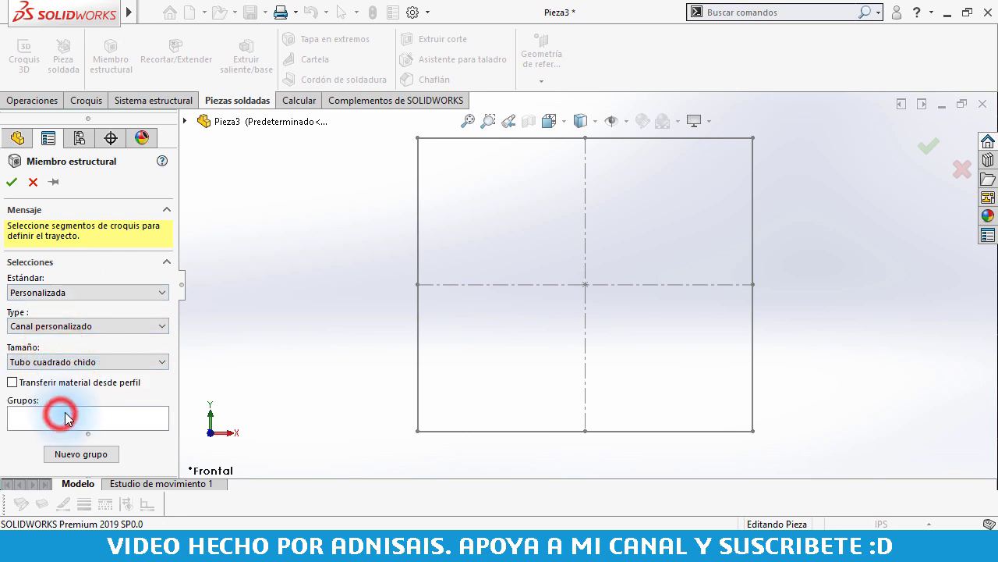
left_click(421, 188)
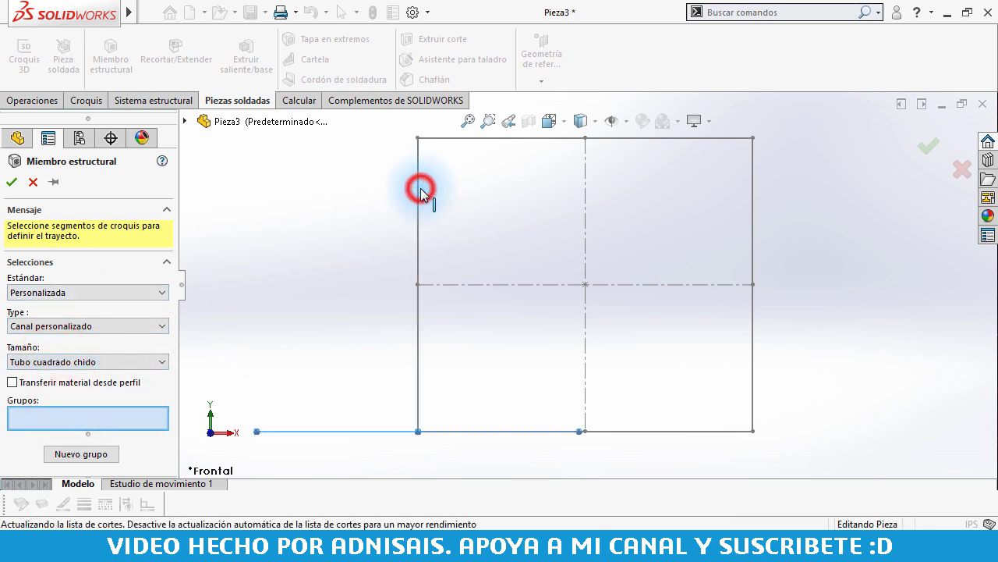
mouse_move(497, 194)
middle_mouse_down()
mouse_move(478, 317)
mouse_move(496, 415)
middle_mouse_up()
scroll(470, 321, "down", 3)
scroll(515, 284, "down", 3)
scroll(522, 258, "down", 2)
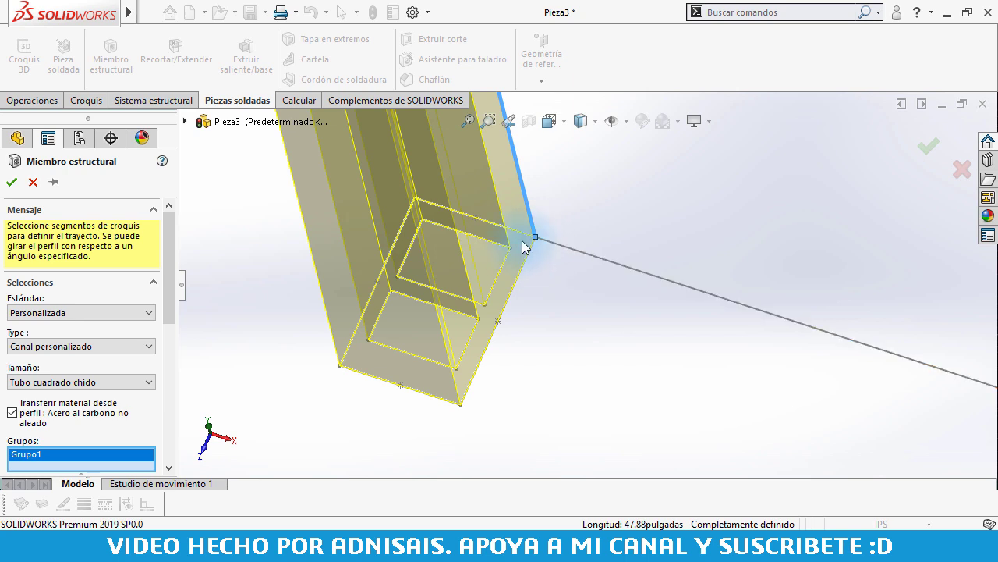
left_click_drag(169, 364, 168, 398)
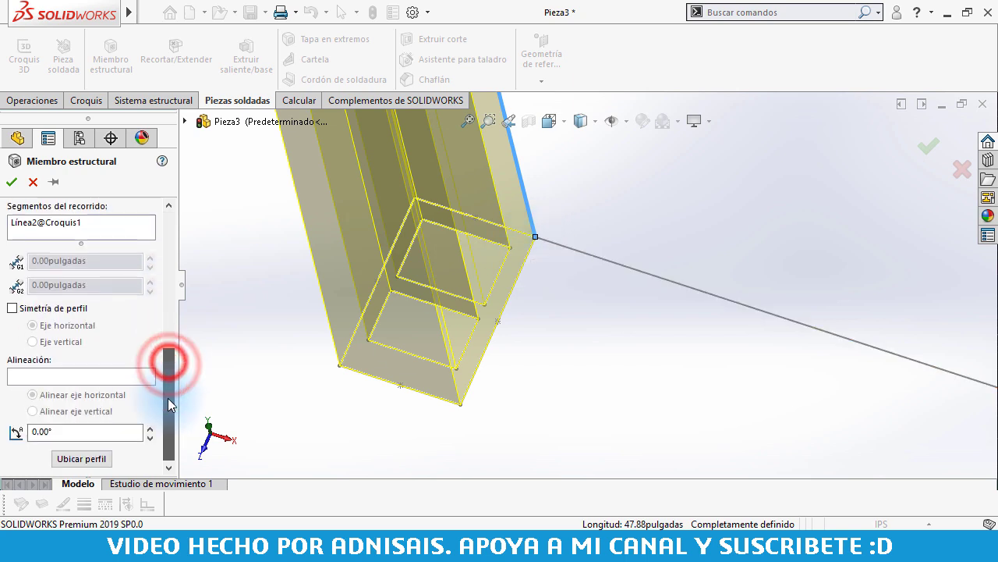
- Relocate the tube profile's insertion point onto a corner vertex
left_click(81, 457)
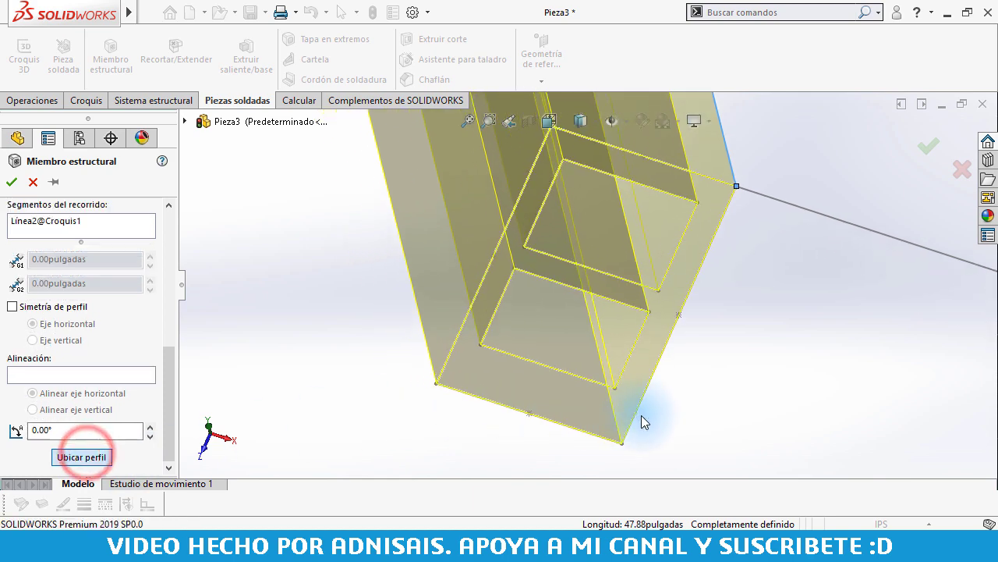
left_click(622, 443)
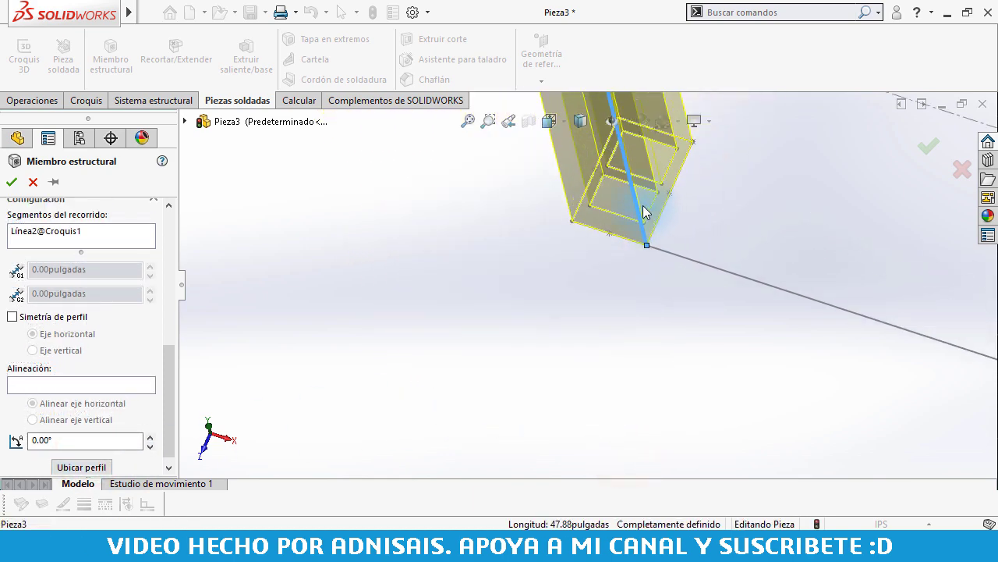
left_click(70, 465)
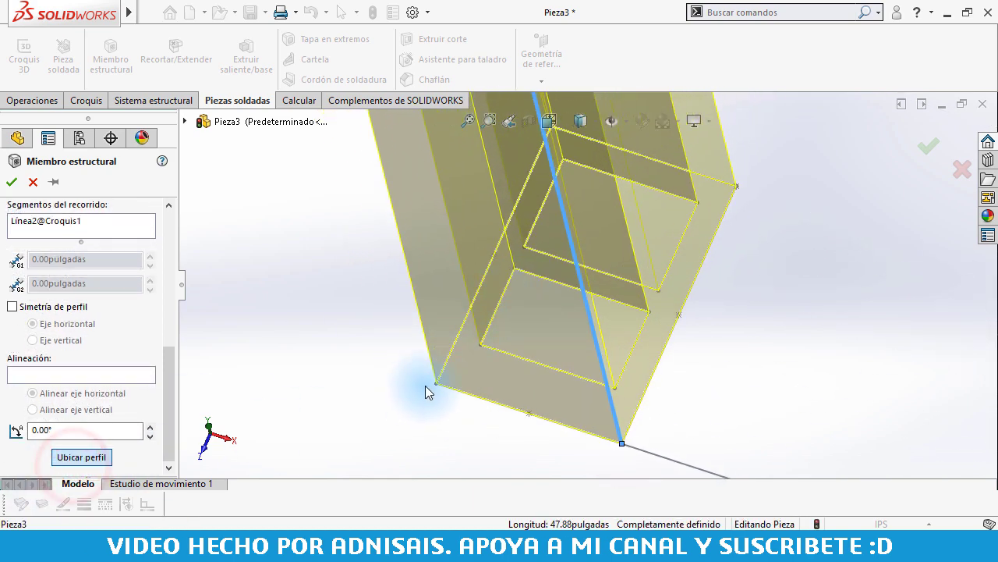
left_click(435, 386)
left_click(82, 466)
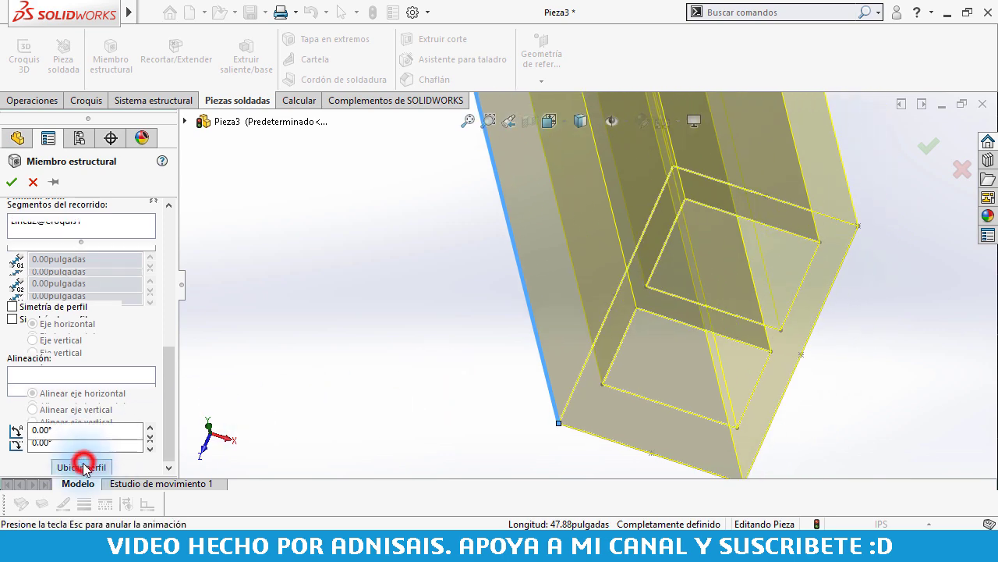
left_click(618, 389)
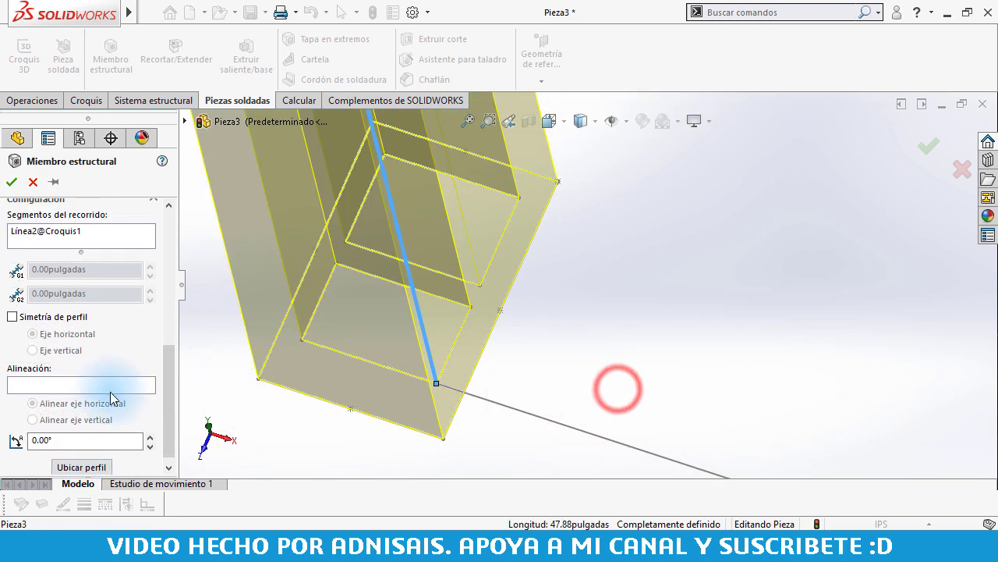
left_click(81, 466)
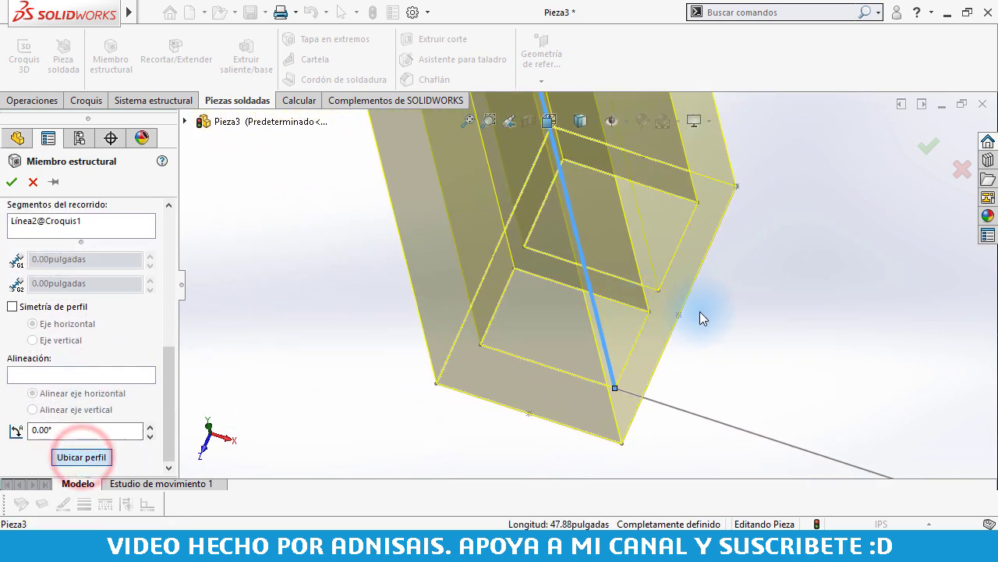
left_click(680, 315)
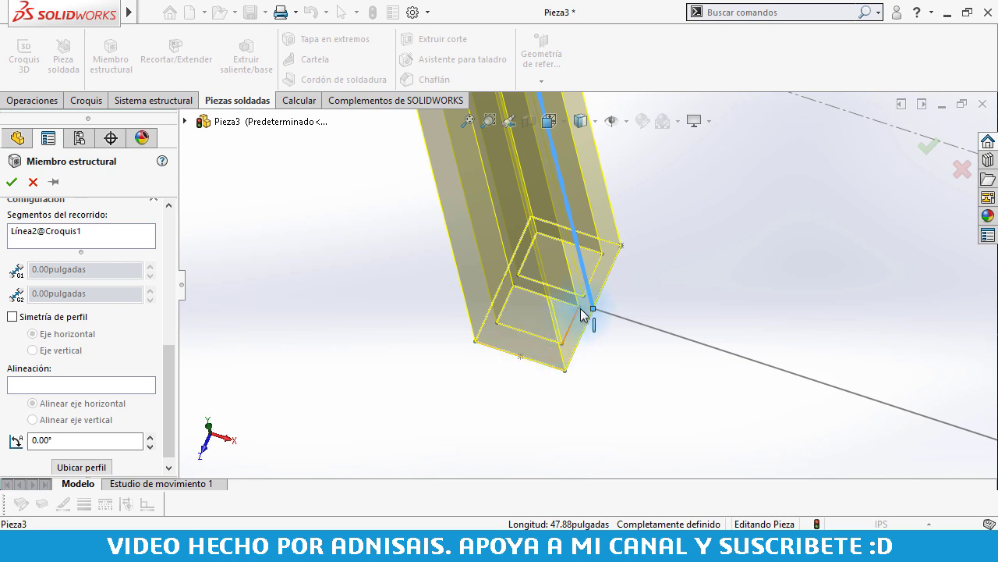
scroll(642, 211, "up", 2)
scroll(642, 212, "up", 2)
scroll(642, 212, "up", 1)
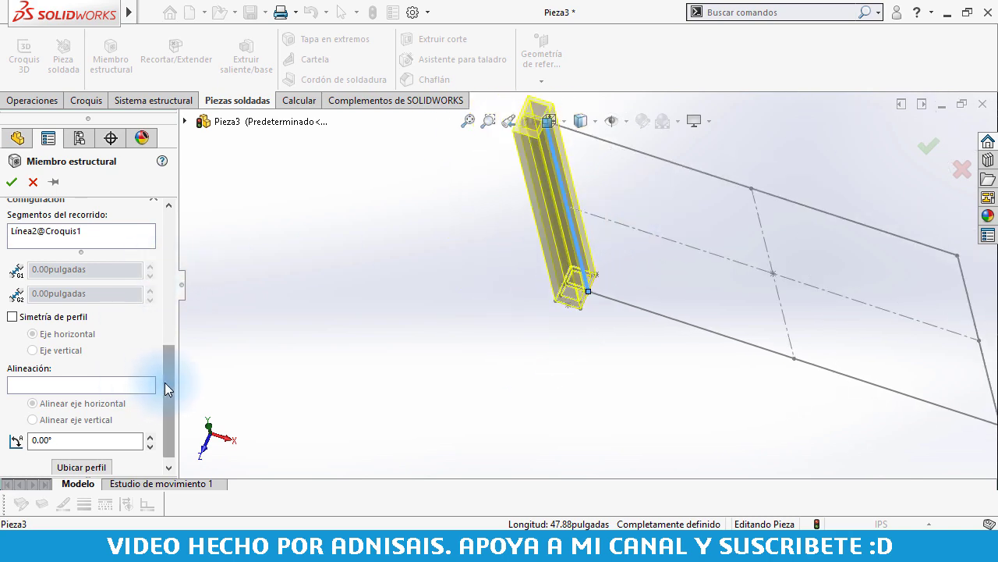
left_click_drag(165, 382, 168, 233)
- Add the top, right and bottom sketch edges to Grupo1 and confirm the member
left_click(106, 393)
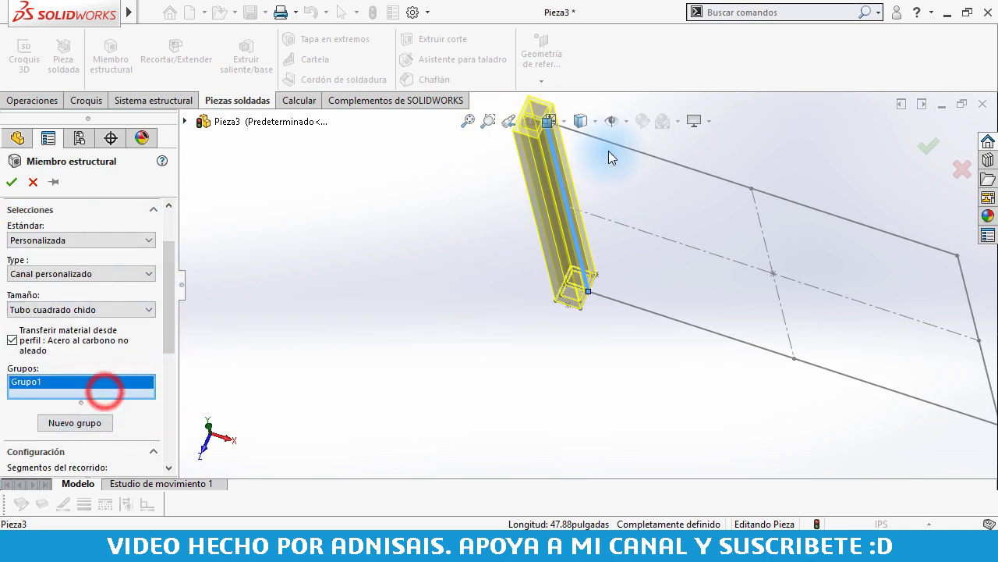
left_click(647, 151)
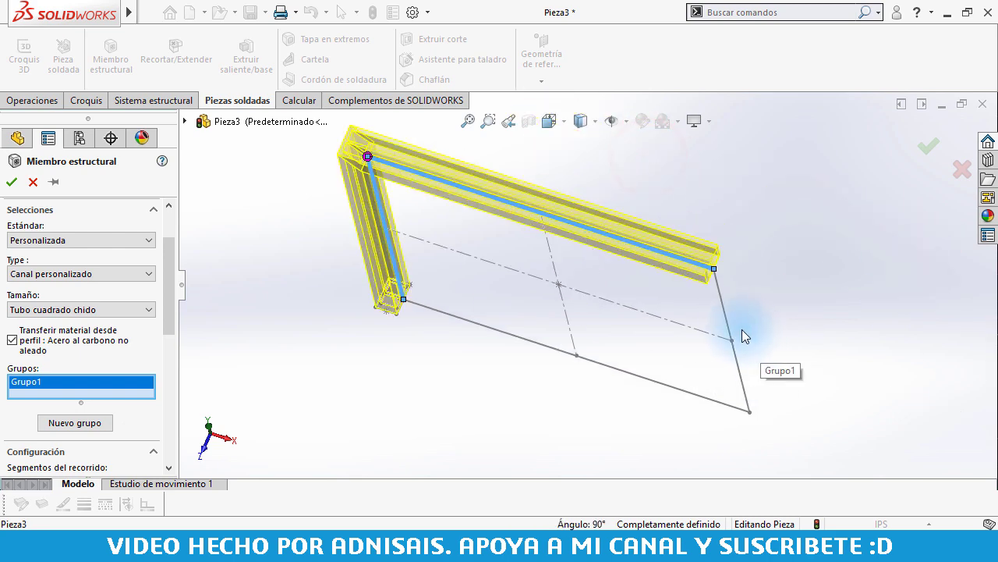
left_click(729, 326)
left_click(700, 401)
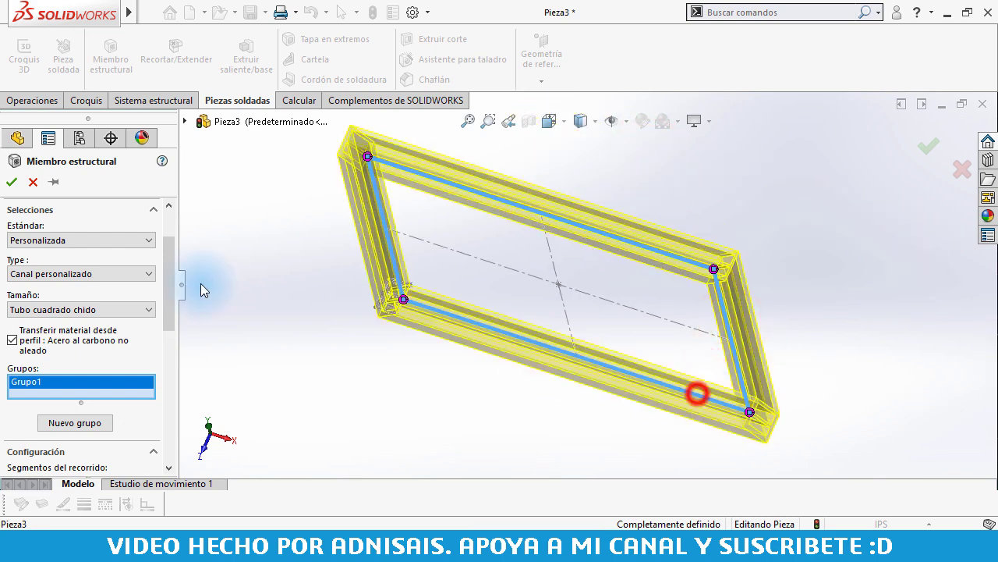
left_click(11, 181)
mouse_move(602, 269)
middle_mouse_down()
mouse_move(584, 104)
mouse_move(546, 167)
mouse_move(543, 131)
middle_mouse_up()
- Cut the frame with a horizontal section view and view it isometrically
left_click(532, 122)
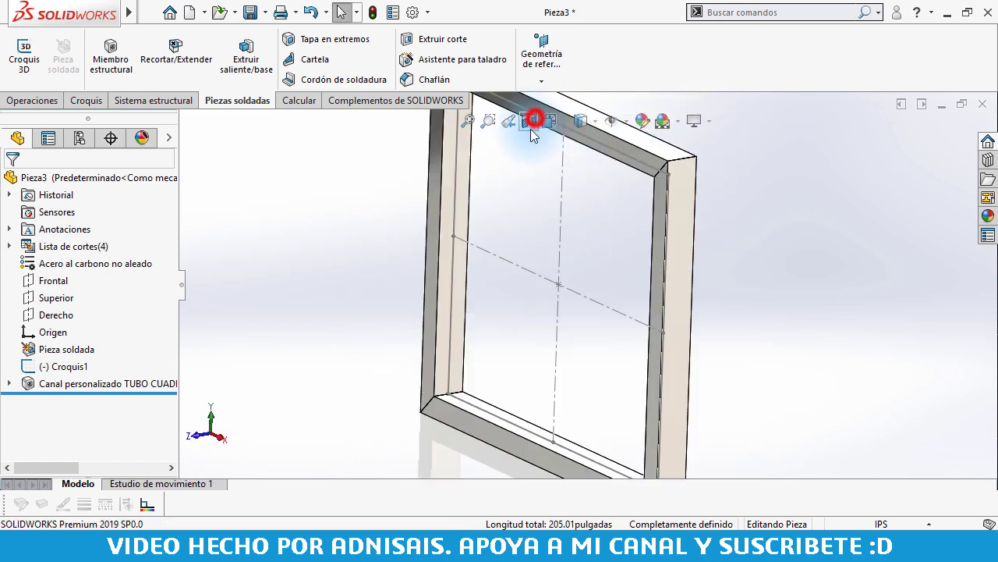
left_click(59, 460)
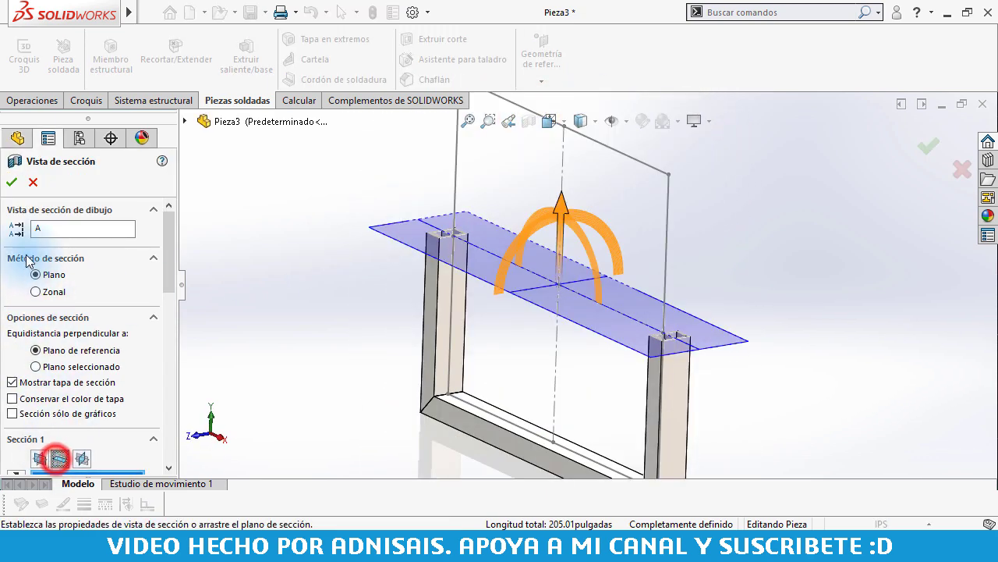
left_click(11, 181)
mouse_move(611, 291)
middle_mouse_down()
mouse_move(780, 313)
mouse_move(648, 416)
mouse_move(610, 355)
mouse_move(616, 399)
mouse_move(559, 331)
middle_mouse_up()
scroll(530, 281, "up", 5)
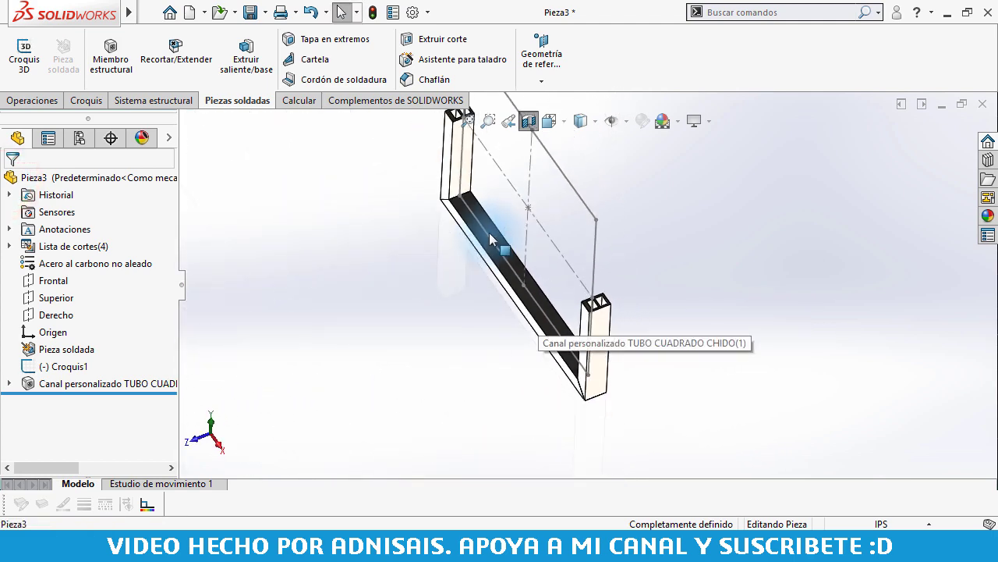
mouse_move(494, 234)
middle_mouse_down()
mouse_move(535, 218)
mouse_move(619, 319)
mouse_move(605, 263)
middle_mouse_up()
left_click(688, 259)
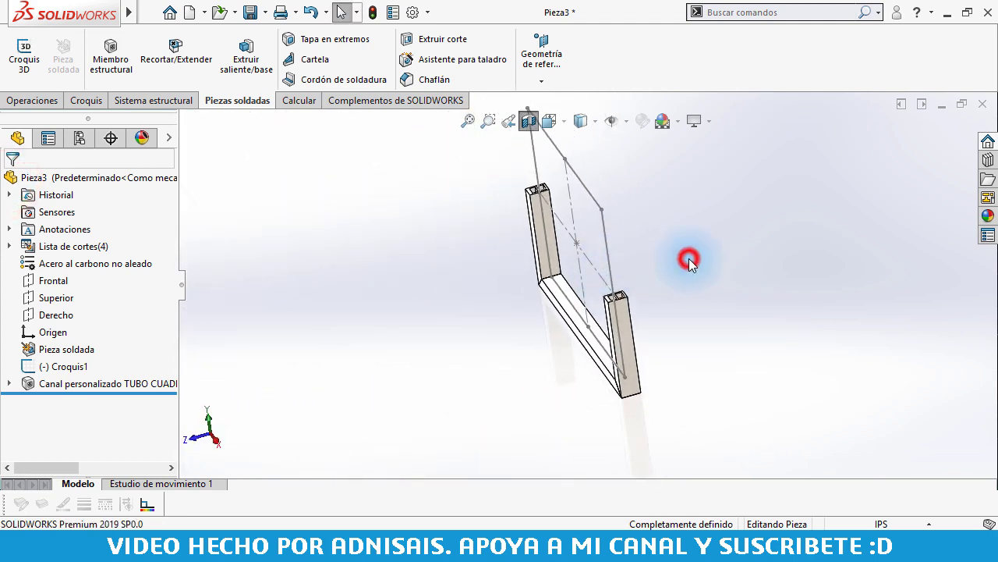
key("ctrl+7")
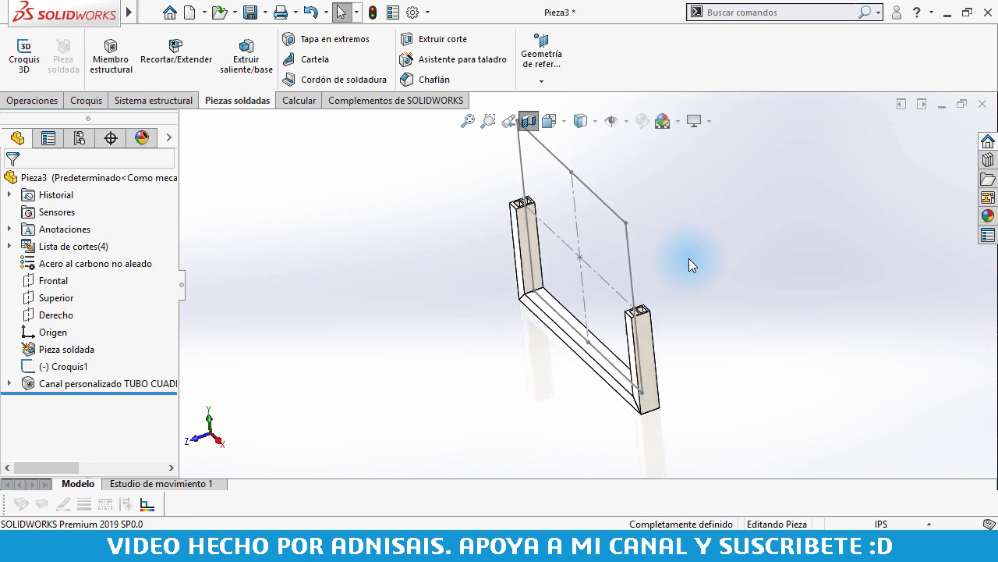
left_click(691, 259)
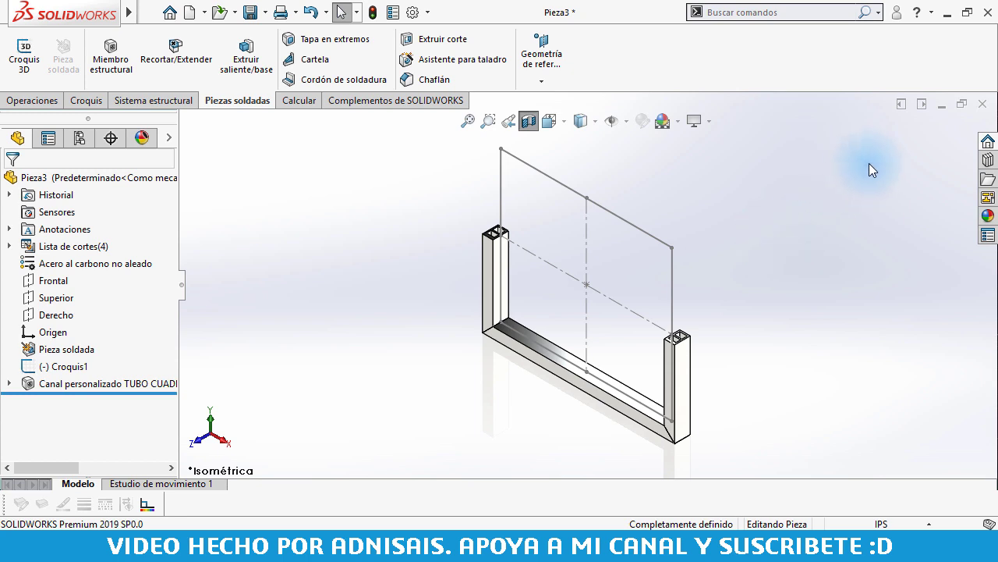
- Download the ISO weldment profiles from Contenido de SOLIDWORKS > Weldments to the Escritorio folder
left_click(984, 159)
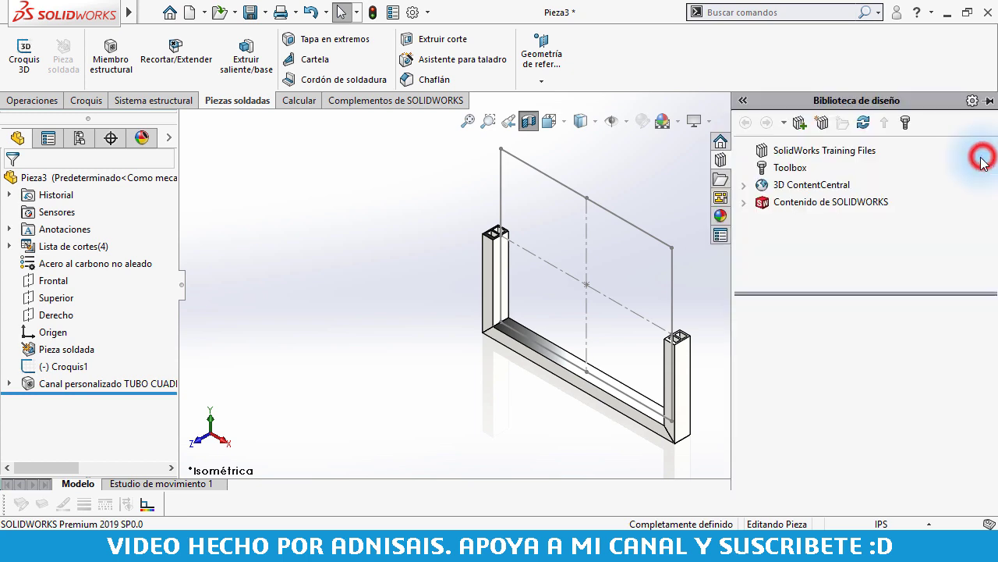
left_click(745, 201)
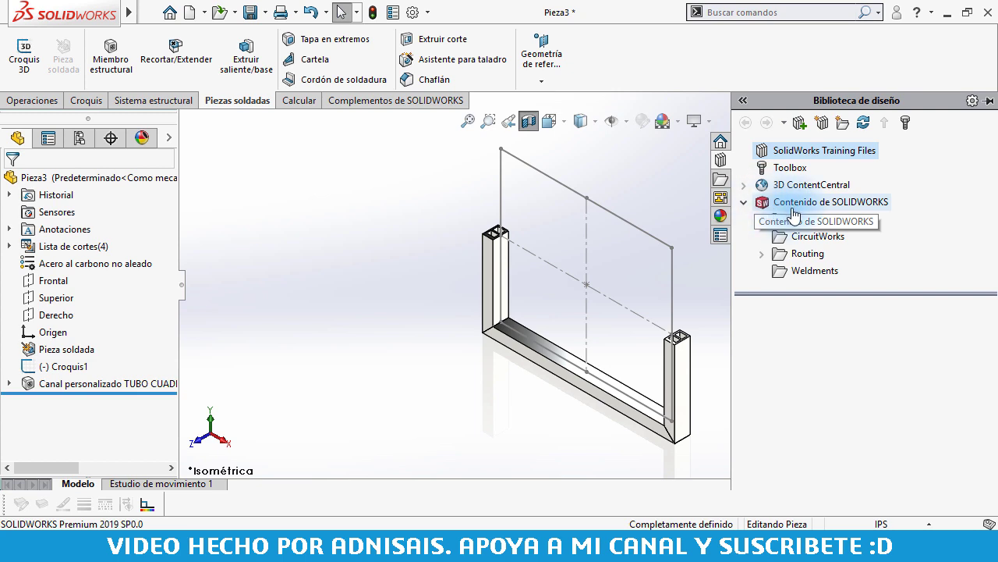
left_click(799, 275)
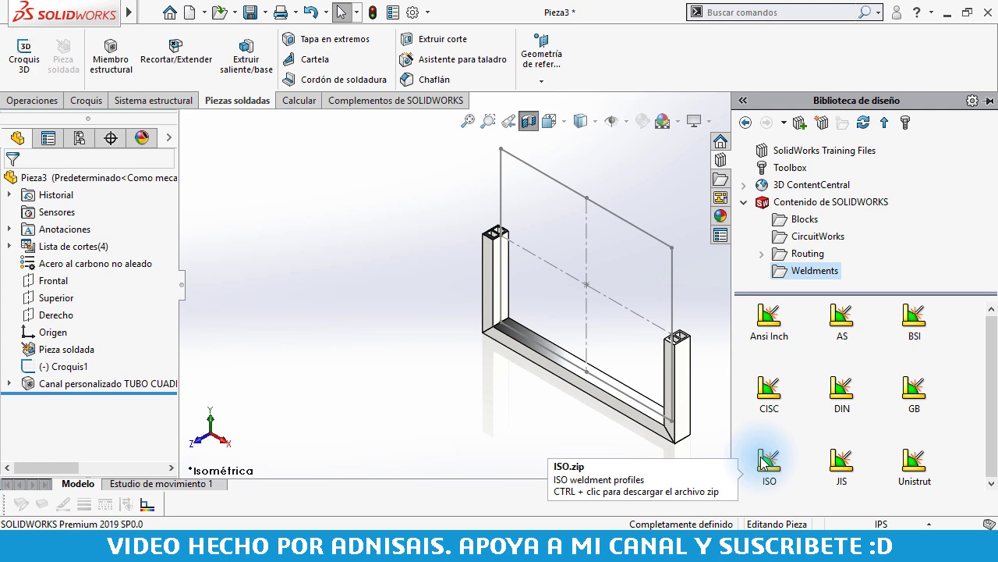
left_click(762, 457, "ctrl")
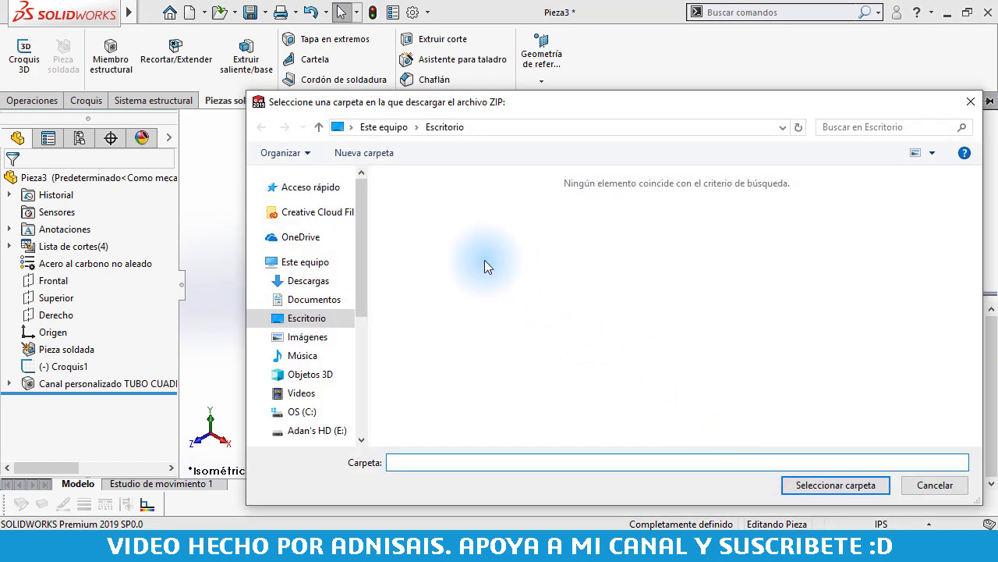
left_click(306, 317)
left_click(827, 482)
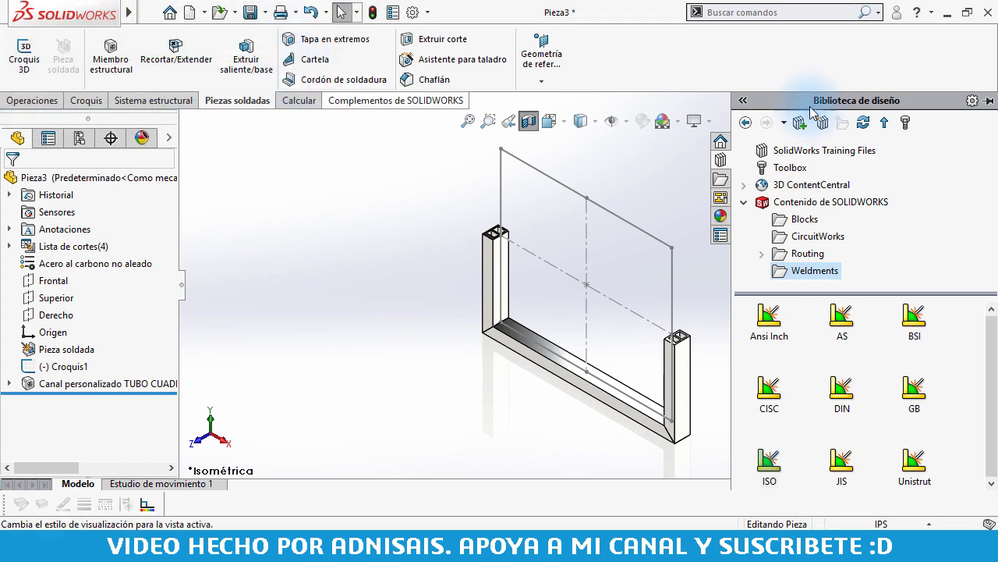
- Extract ISO.zip on the desktop into an ISO folder
left_click(949, 11)
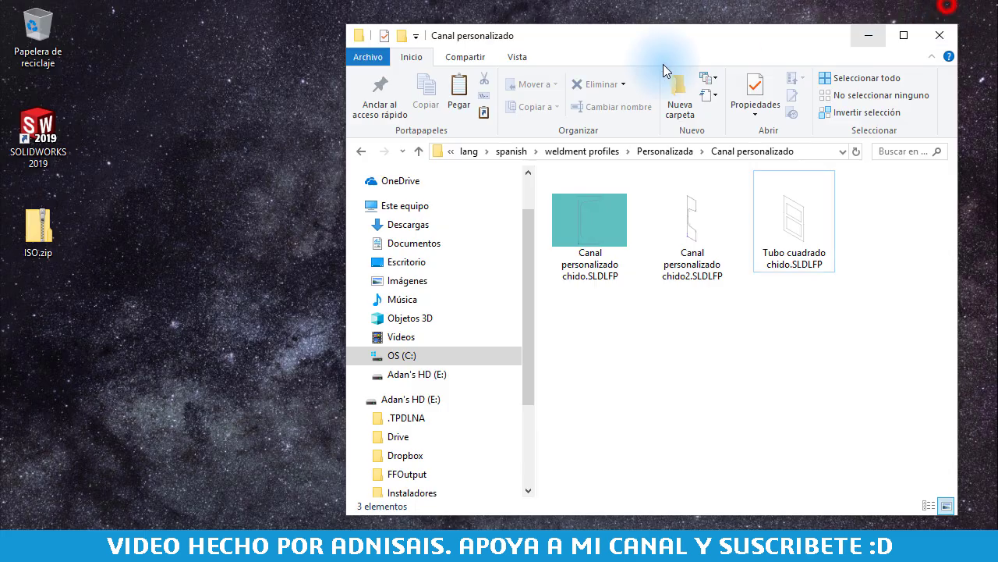
right_click(37, 229)
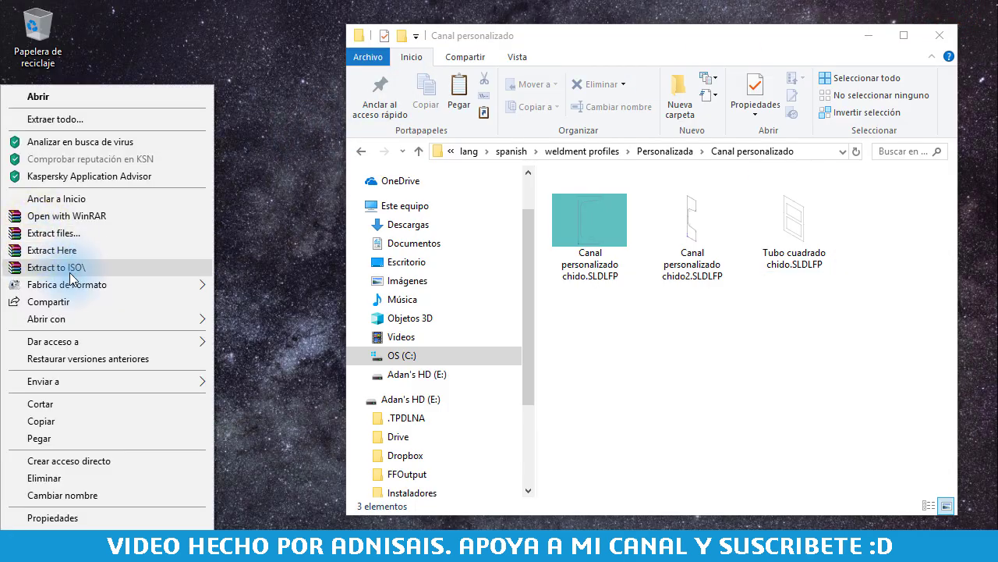
left_click(69, 270)
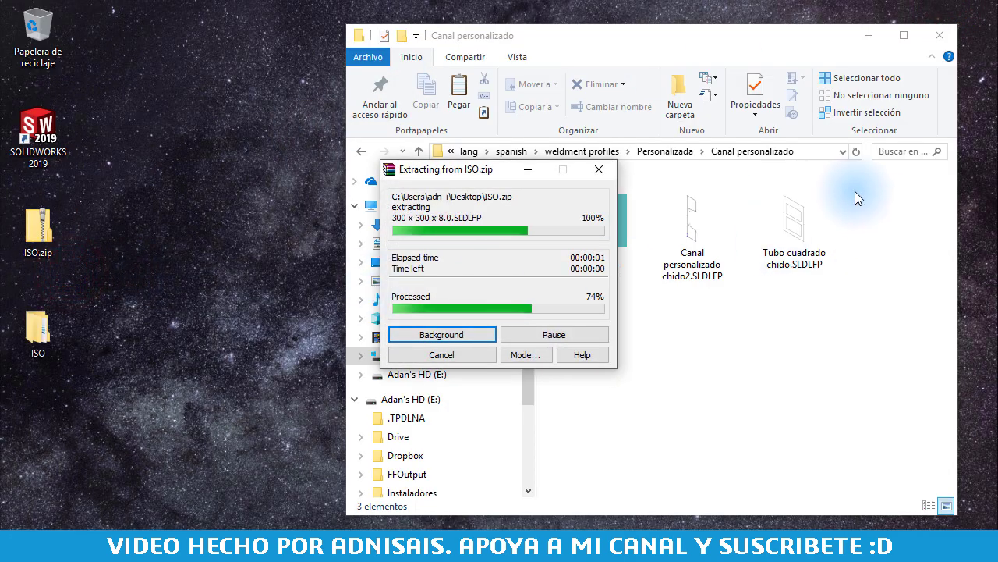
- Move the profile subfolders from ISO\ISO into weldment profiles\iso with administrator permission
left_click(613, 151)
double_click(695, 207)
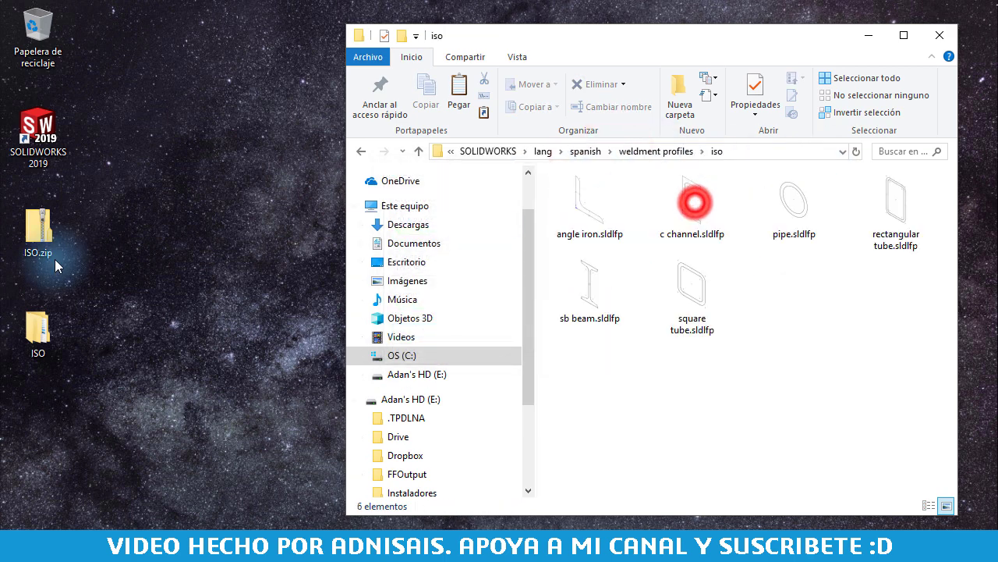
double_click(35, 332)
double_click(610, 191)
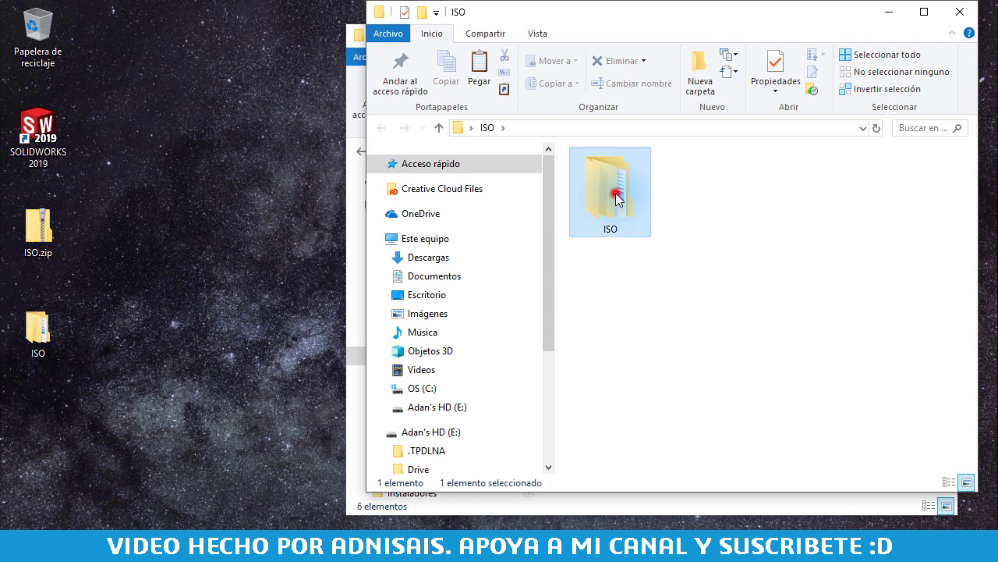
left_click_drag(664, 34, 112, 34)
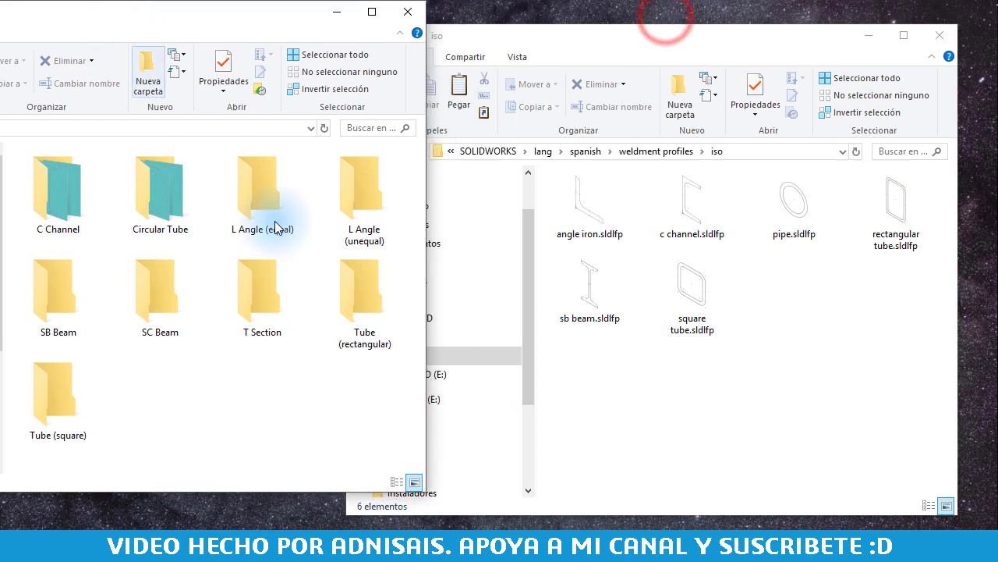
mouse_move(408, 436)
left_mouse_down()
mouse_move(37, 195)
mouse_move(760, 376)
left_mouse_up()
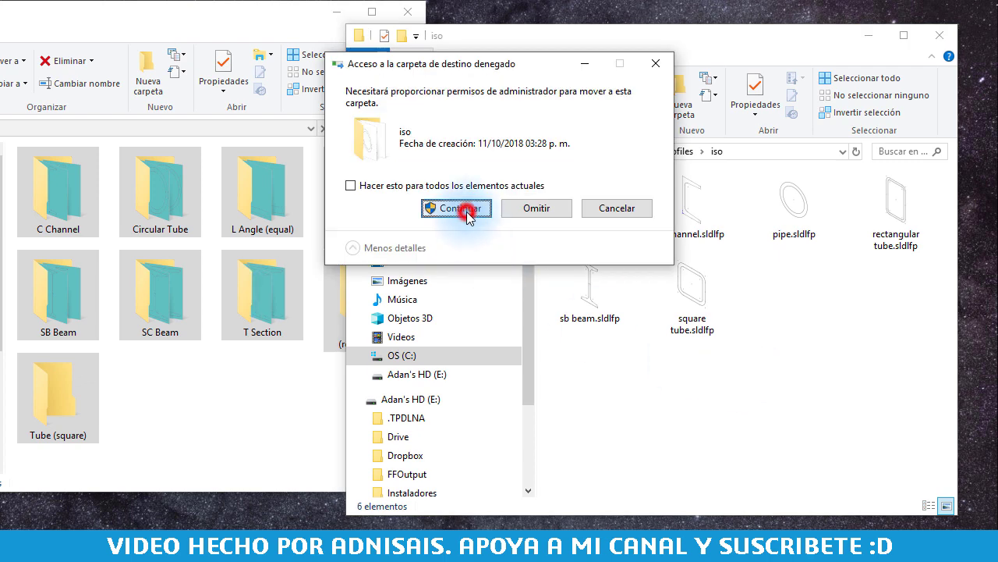
left_click(465, 213)
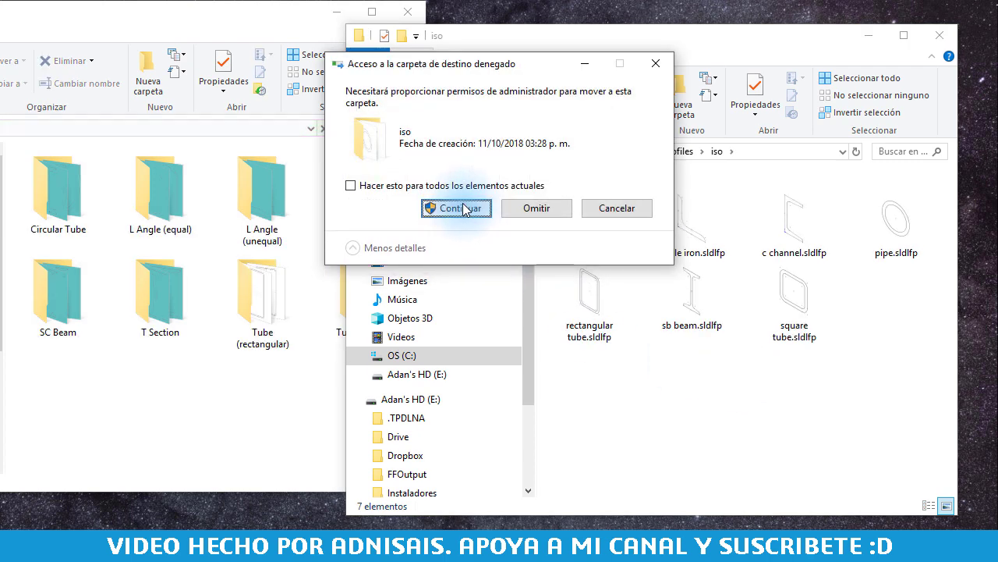
left_click(374, 187)
left_click(448, 209)
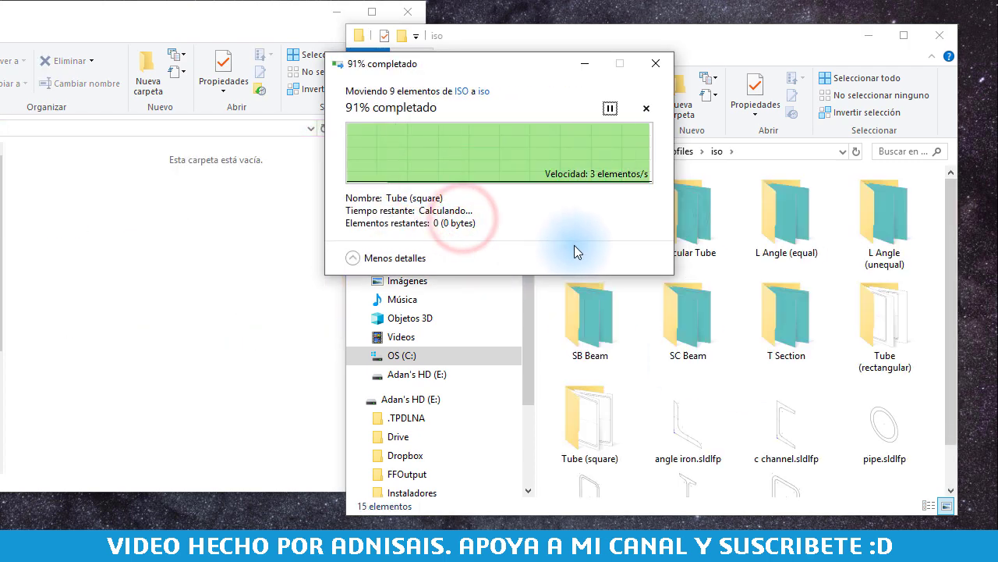
left_click(336, 12)
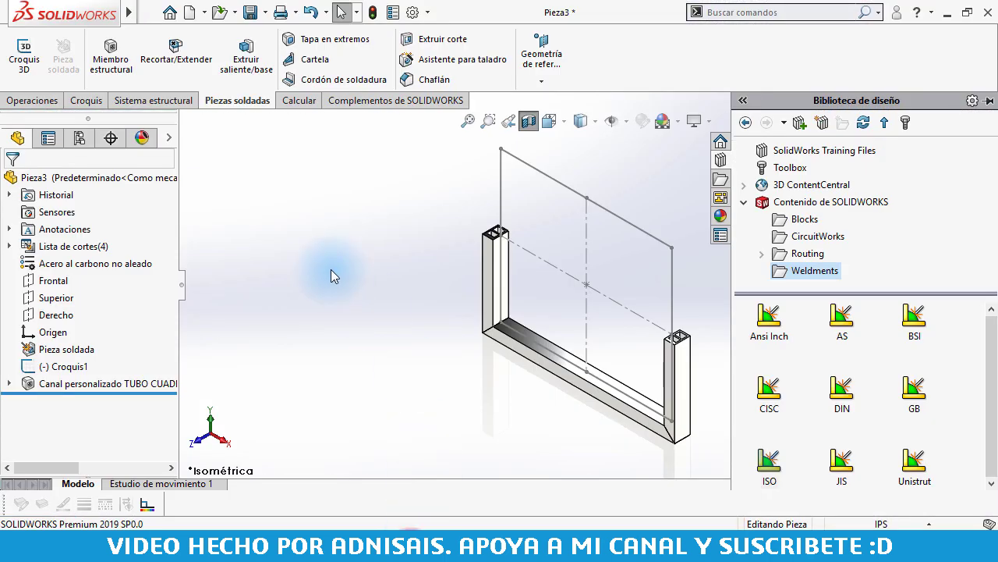
left_click(81, 383)
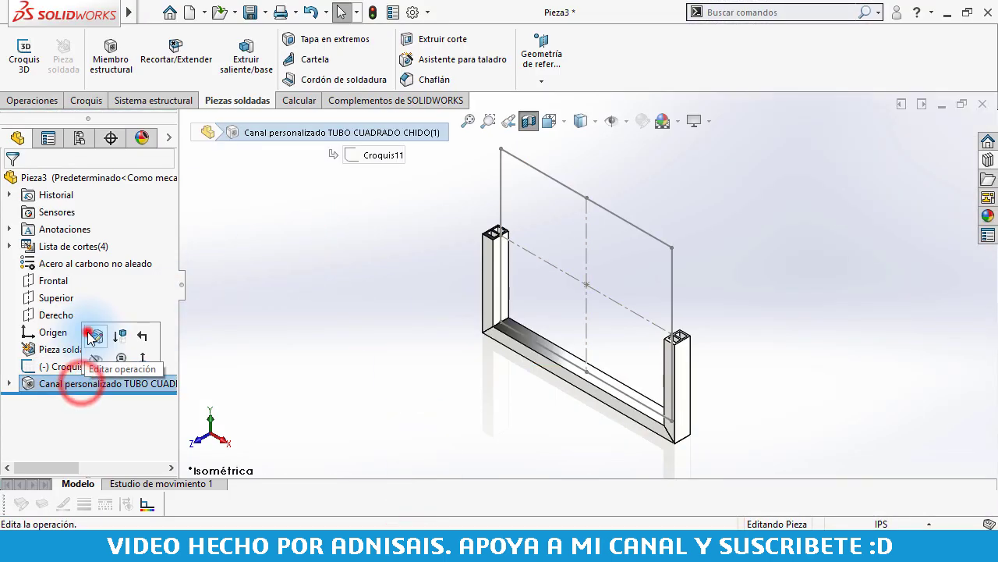
left_click(88, 332)
left_click(63, 313)
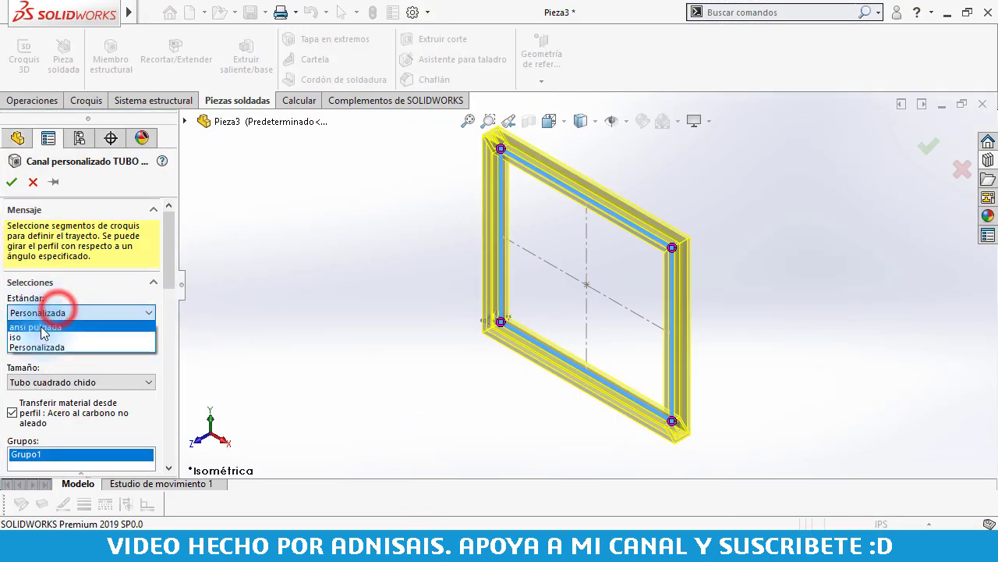
left_click(39, 337)
left_click(81, 345)
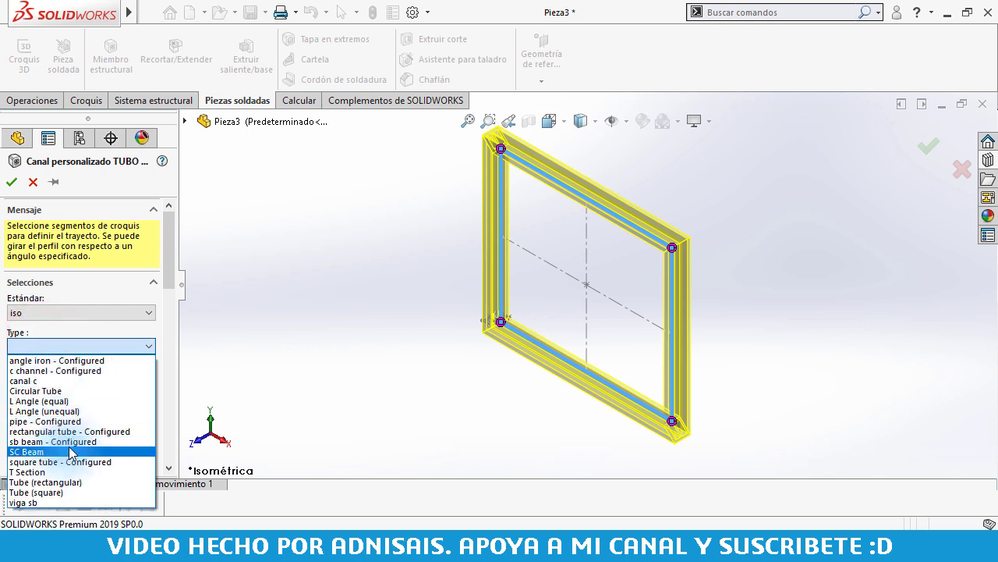
left_click(68, 442)
left_click(91, 381)
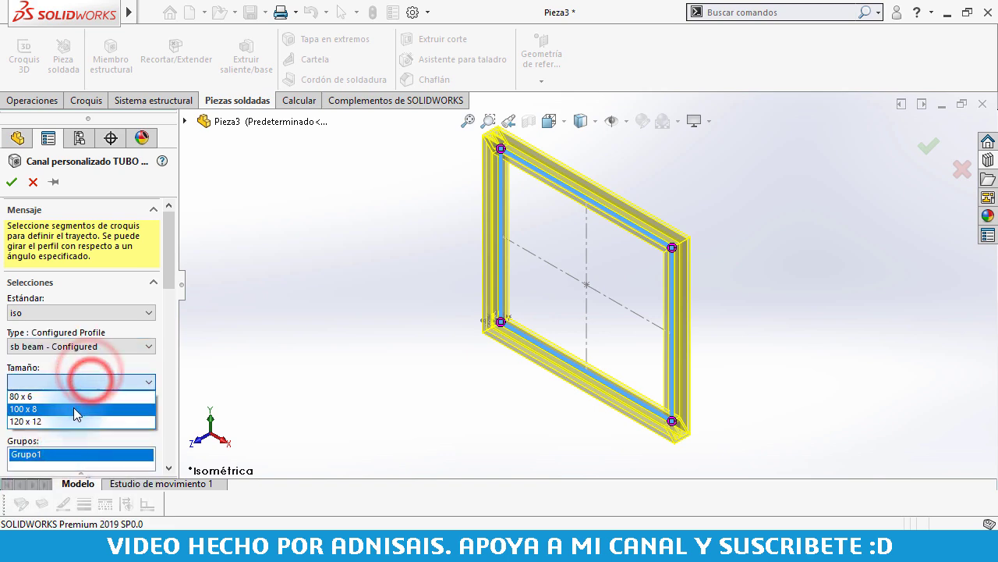
left_click(87, 381)
left_click(86, 348)
left_click(63, 444)
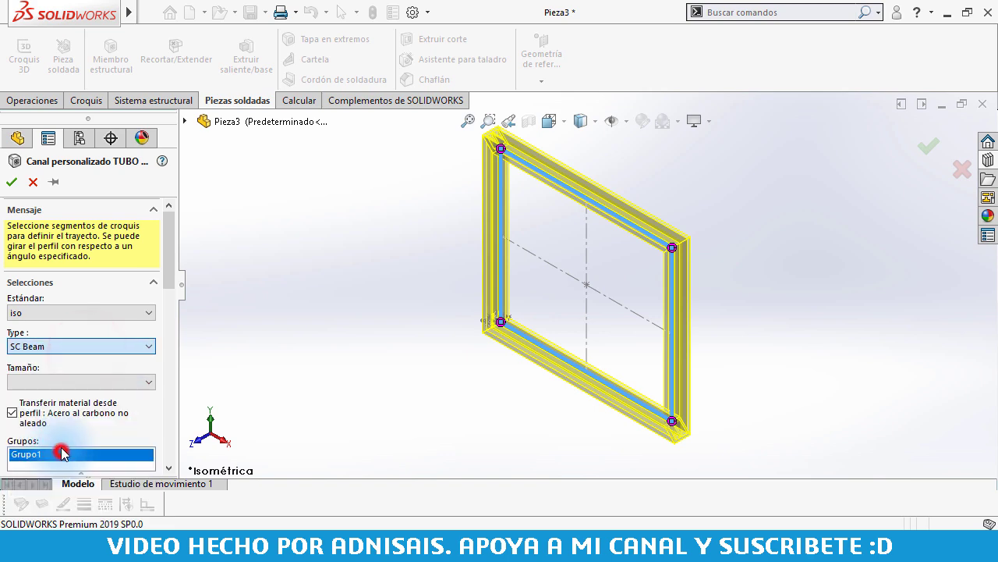
left_click(64, 381)
left_click(61, 401)
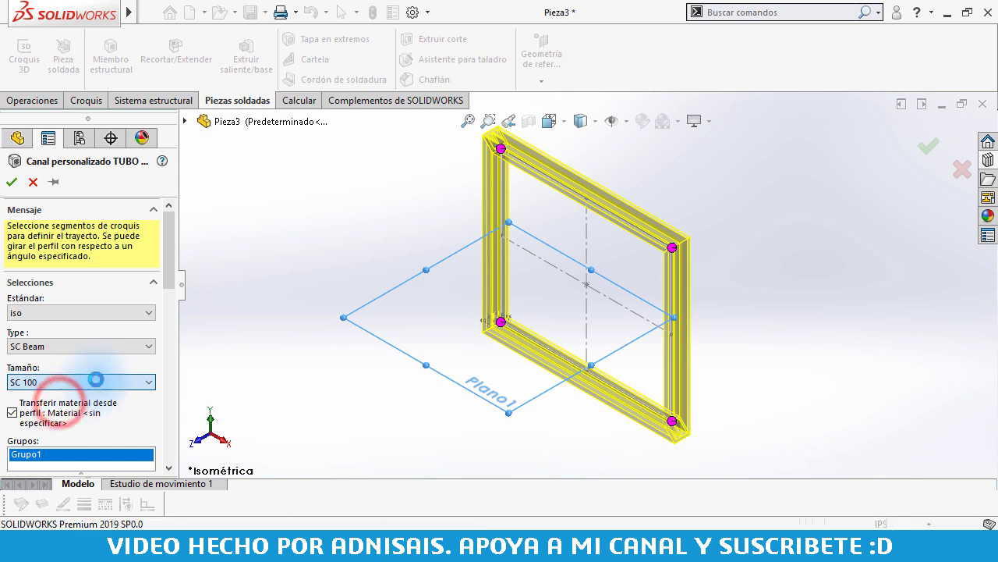
left_click(116, 326)
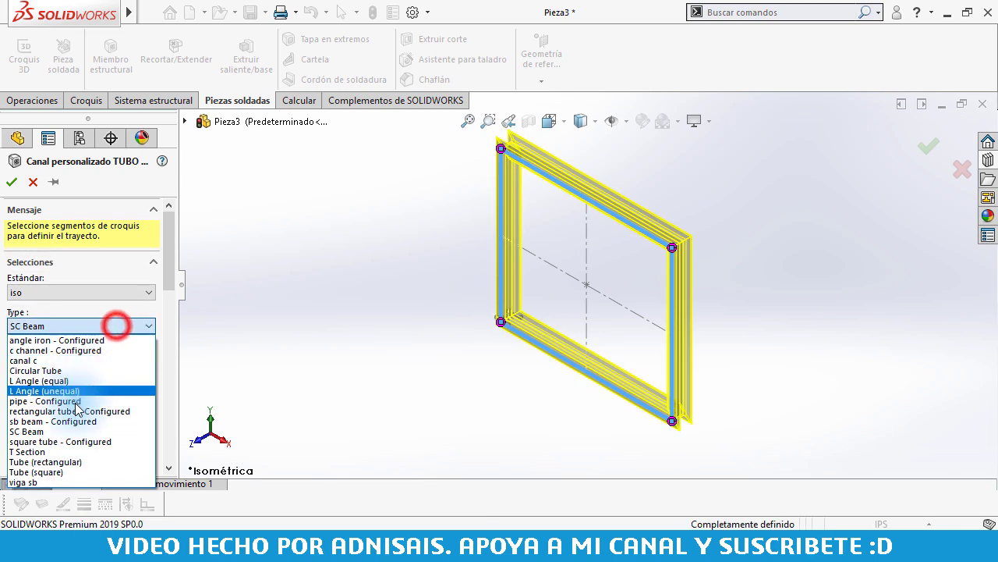
left_click(73, 441)
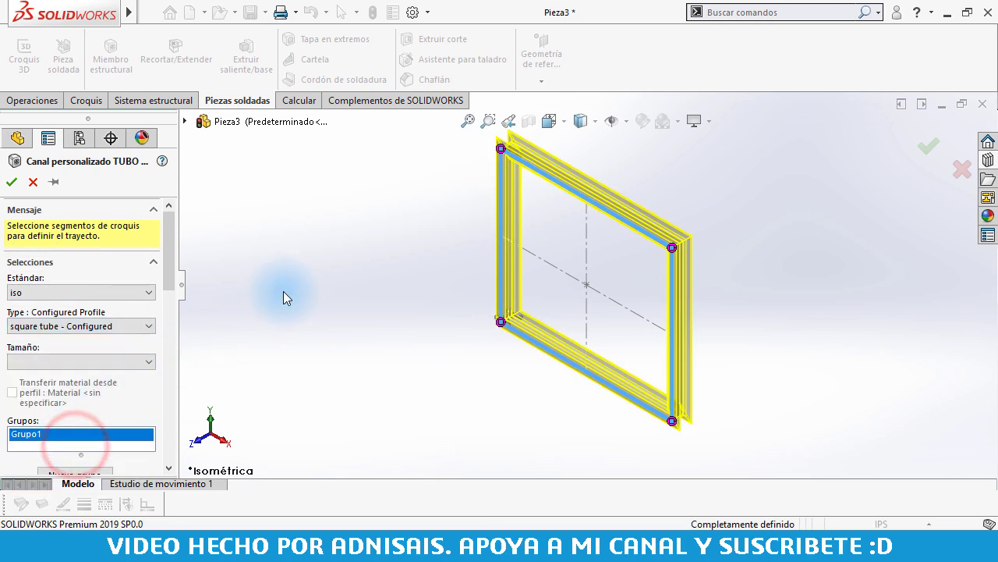
left_click(91, 361)
left_click(61, 382)
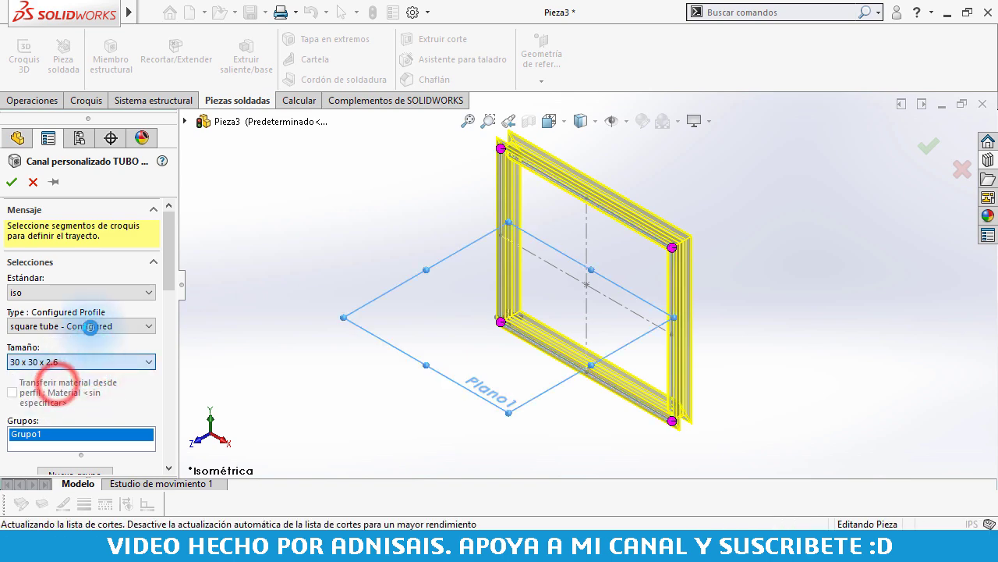
left_click(128, 328)
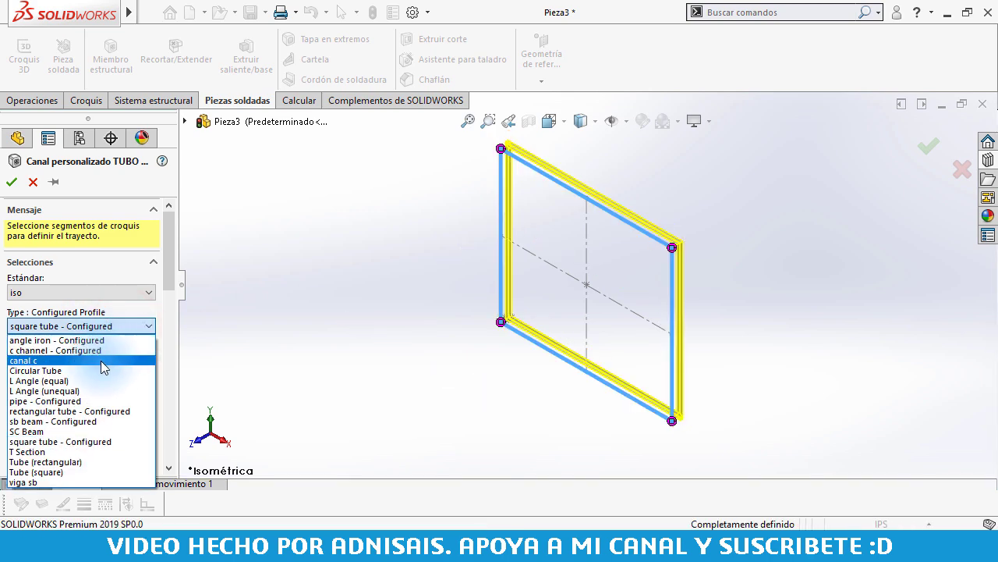
left_click(102, 362)
left_click(102, 362)
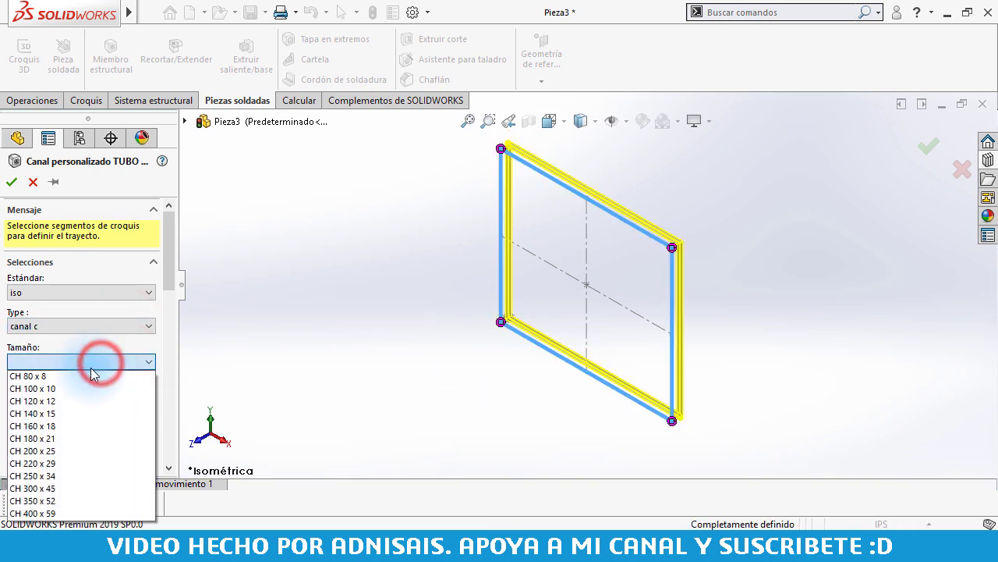
left_click(85, 395)
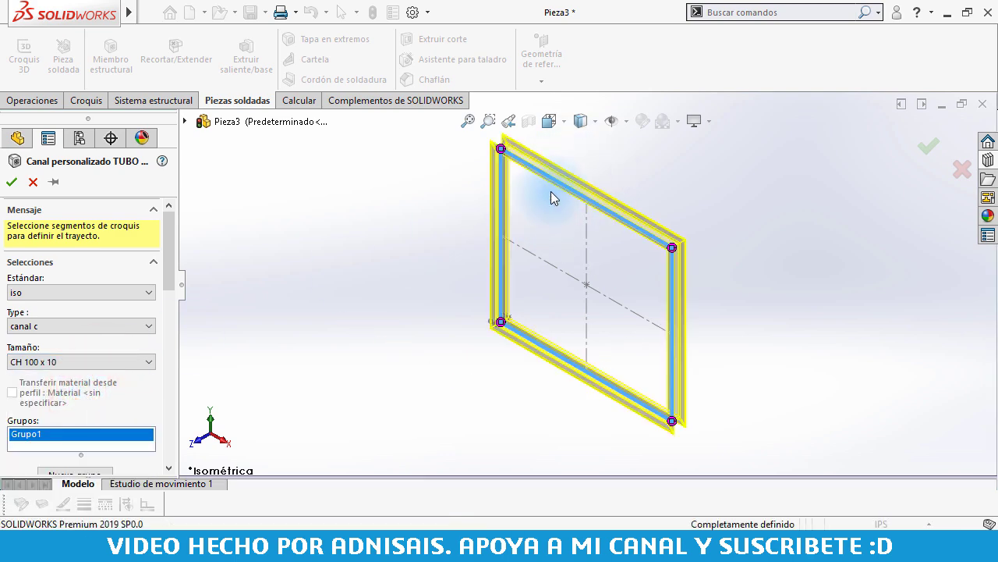
scroll(561, 196, "down", 2)
scroll(572, 202, "up", 2)
left_click(11, 181)
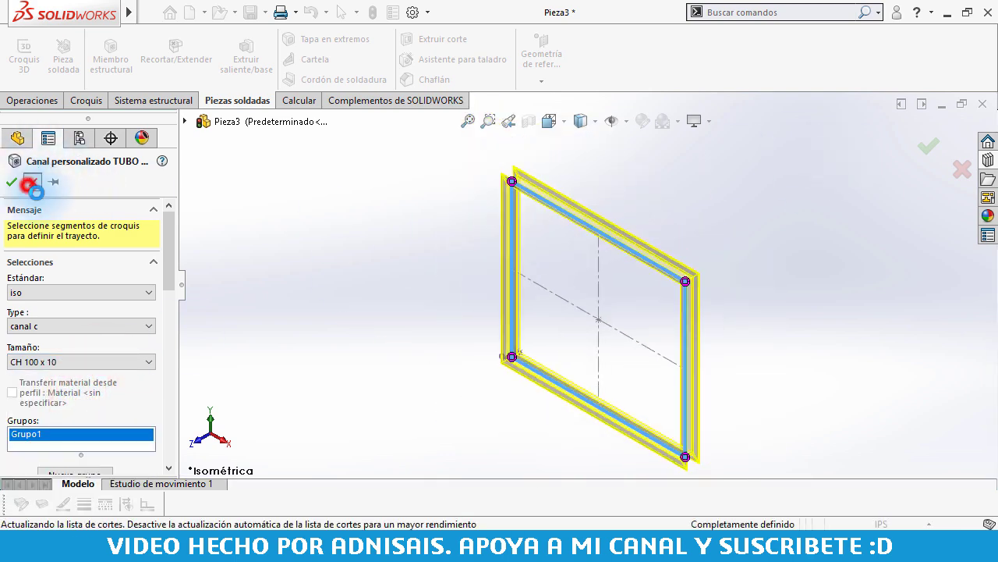